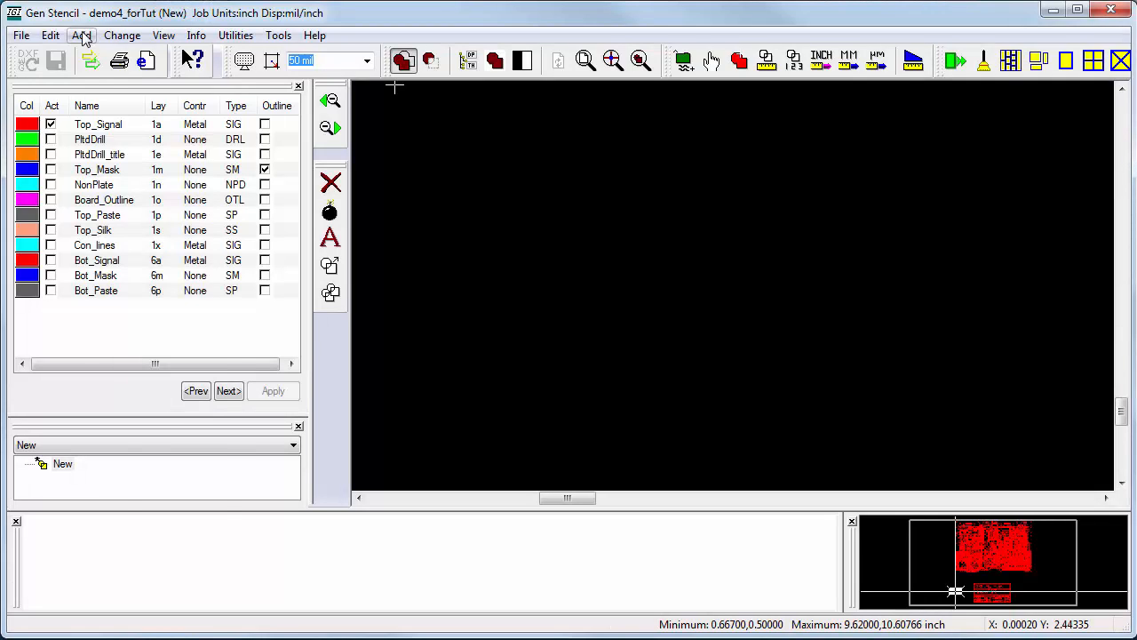
- Add six 30 mil round pads at scattered freehand locations on the Top_Signal layer
left_click(82, 37)
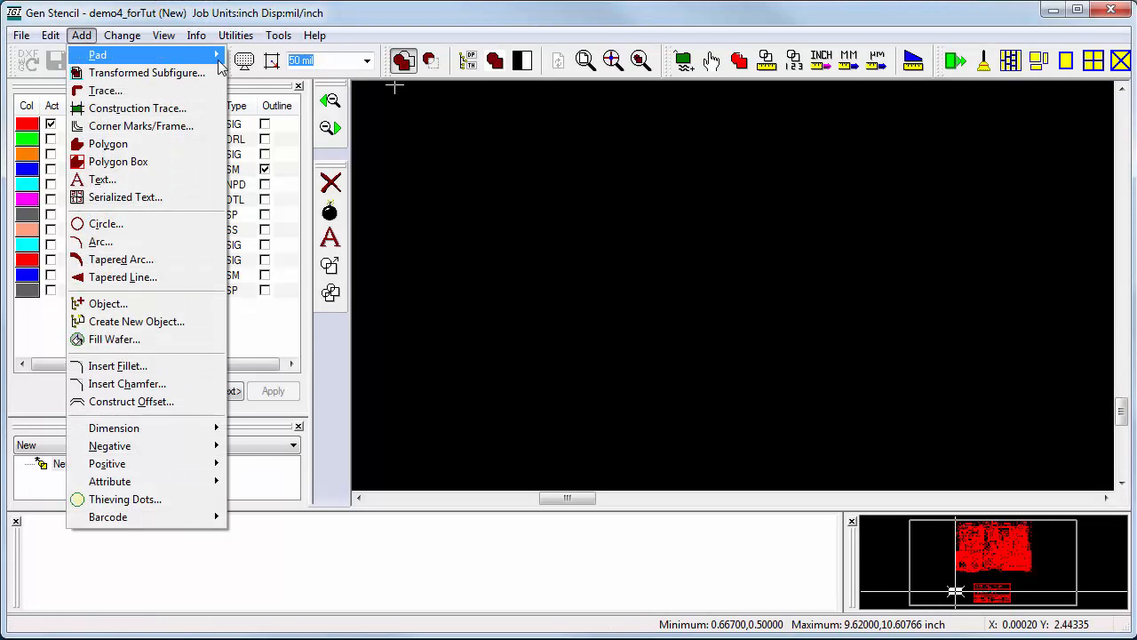
mouse_move(220, 64)
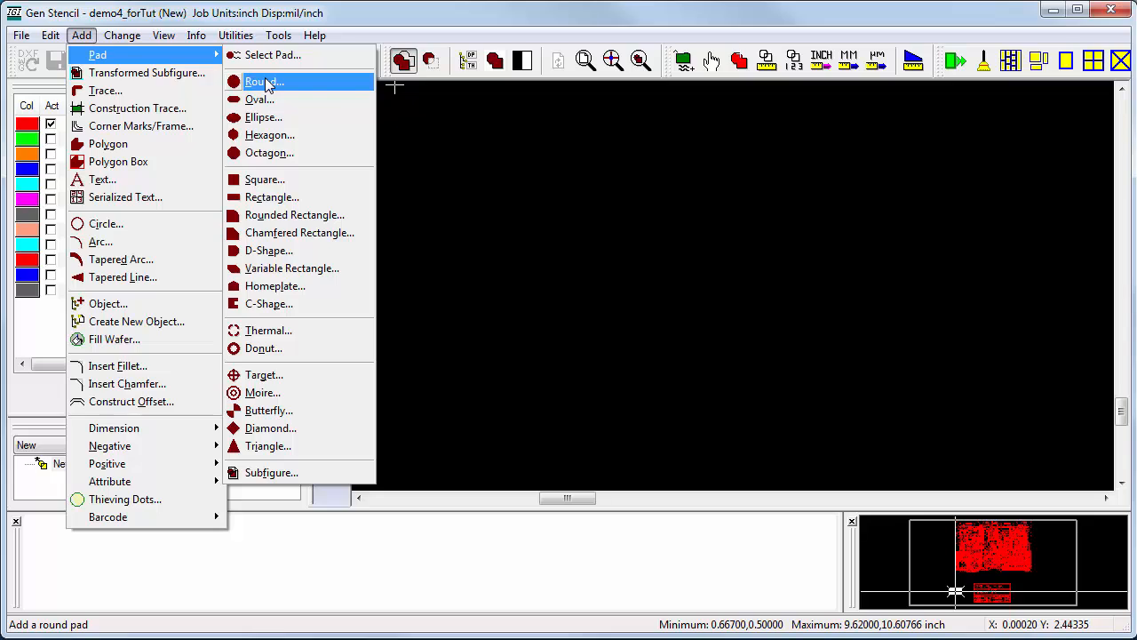
left_click(264, 82)
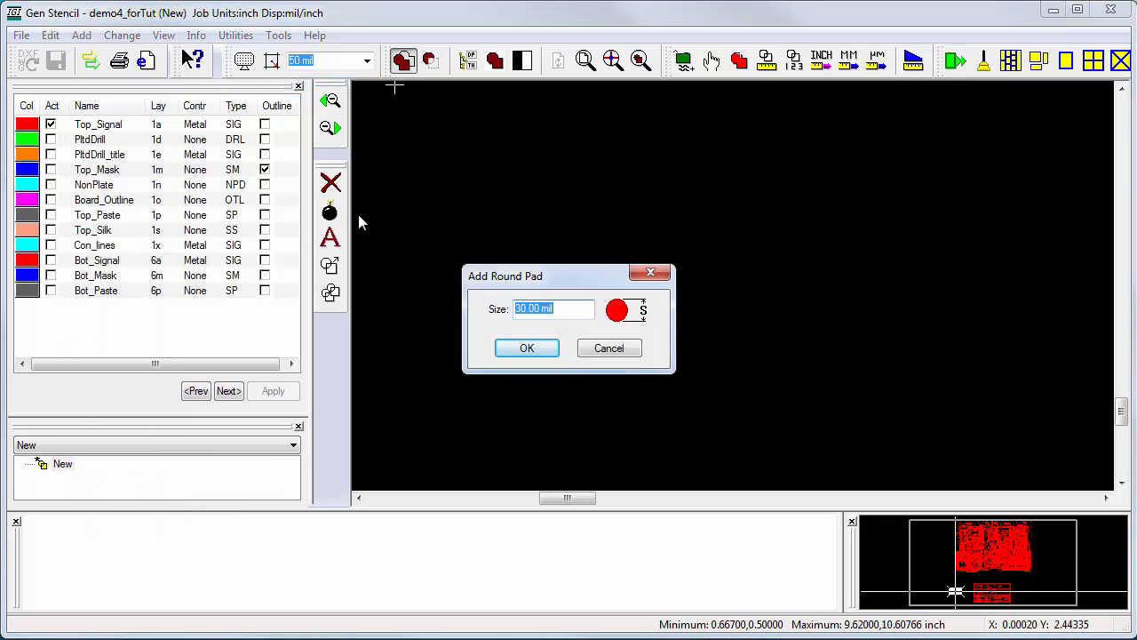
type("30 mil")
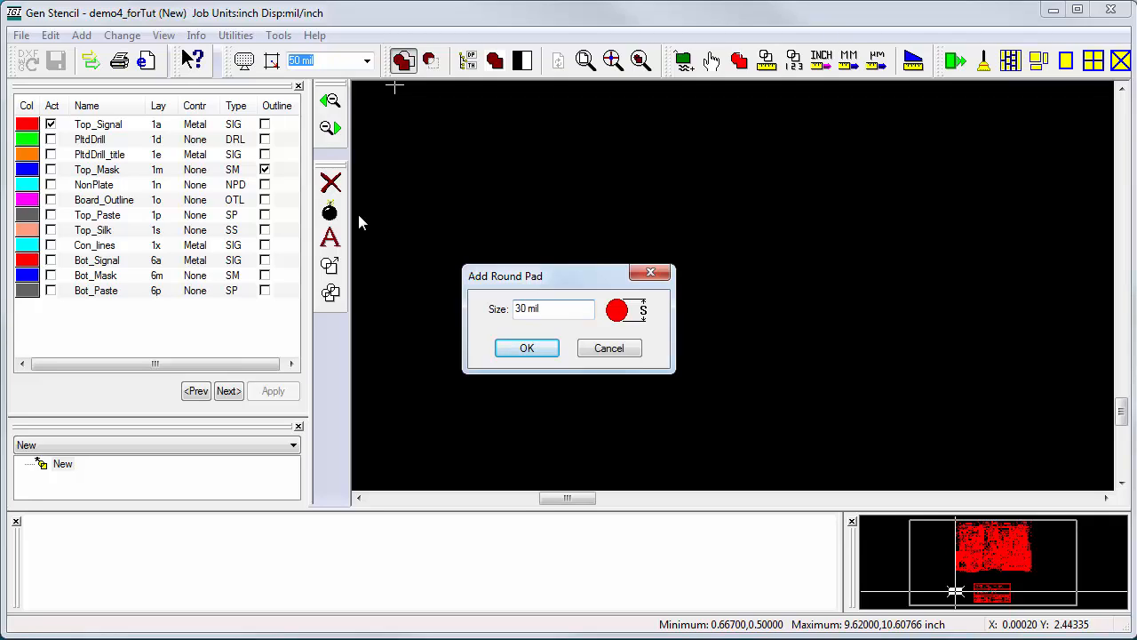
left_click(550, 351)
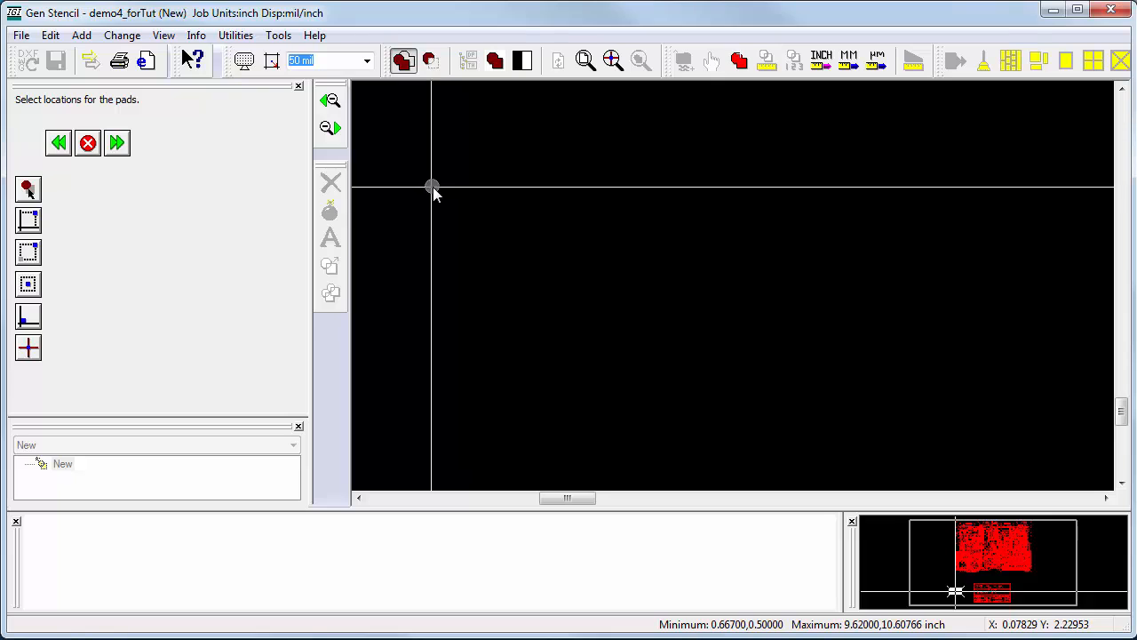
left_click(469, 244)
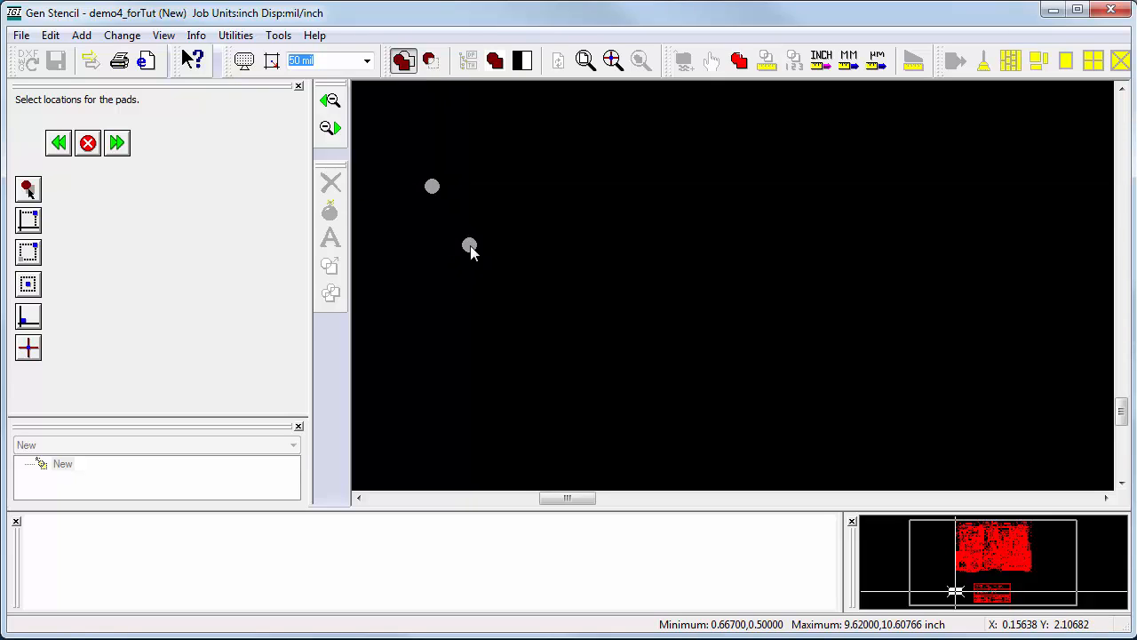
left_click(515, 199)
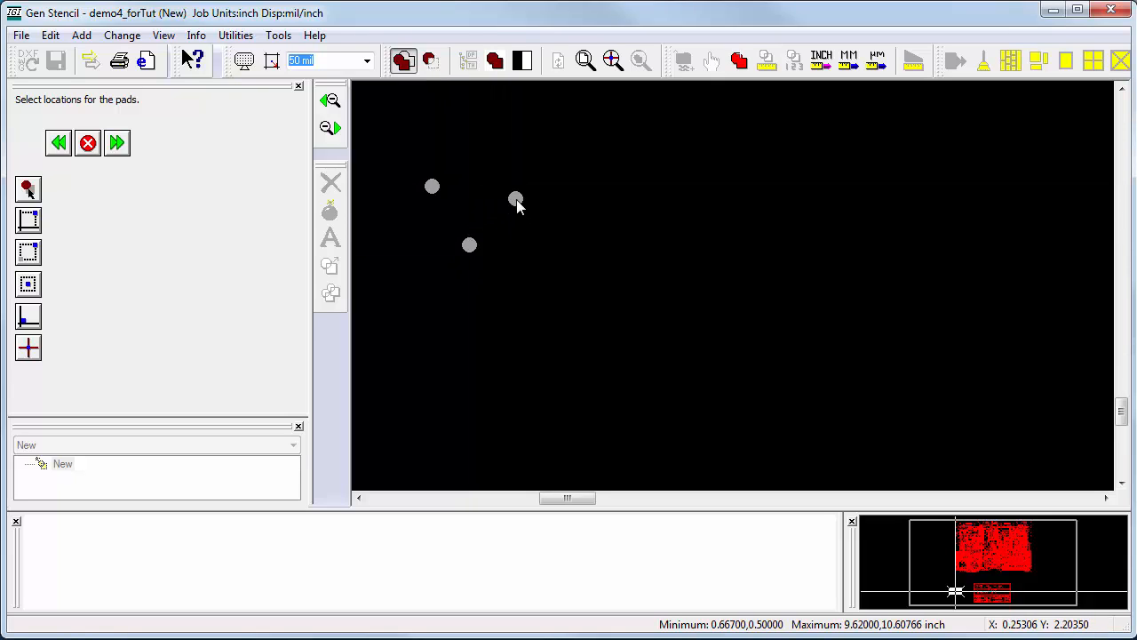
left_click(559, 224)
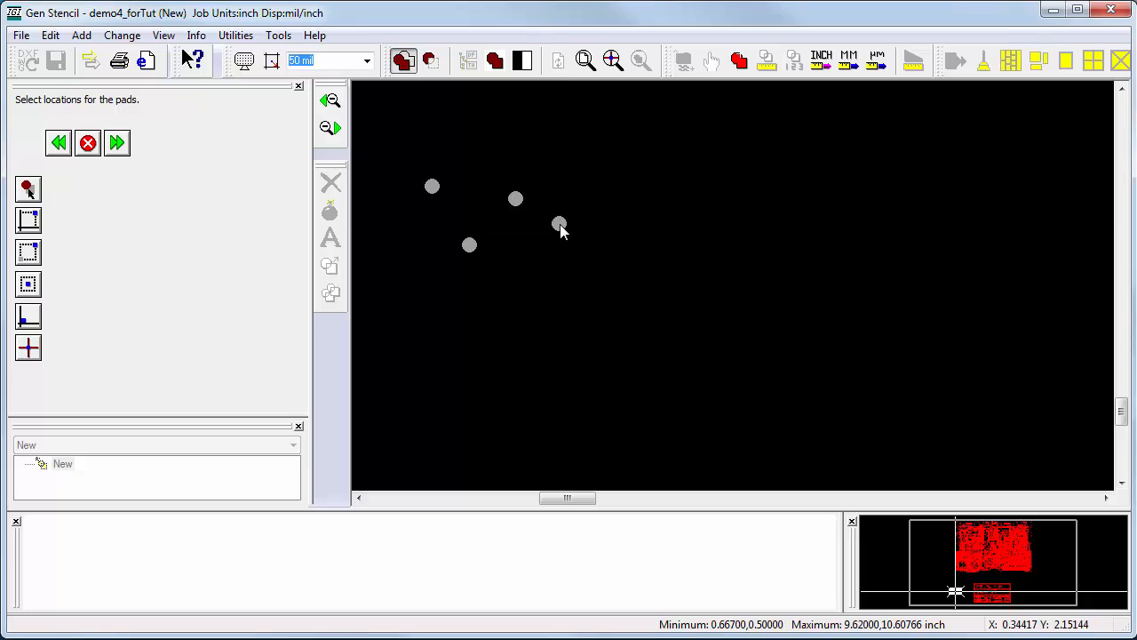
left_click(687, 241)
left_click(708, 317)
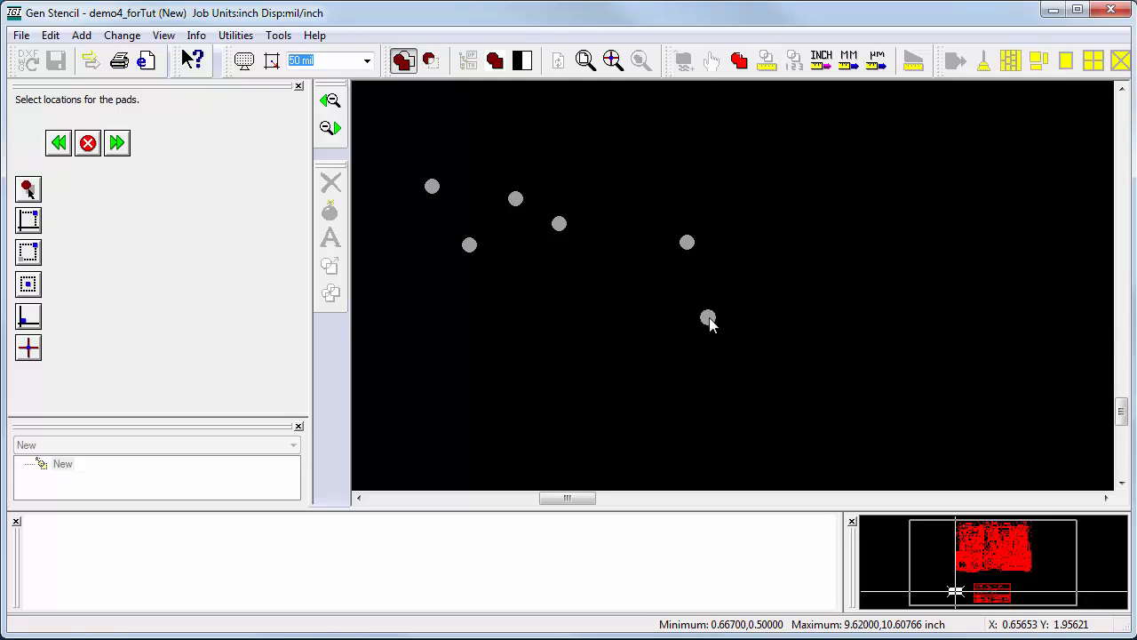
left_click(117, 143)
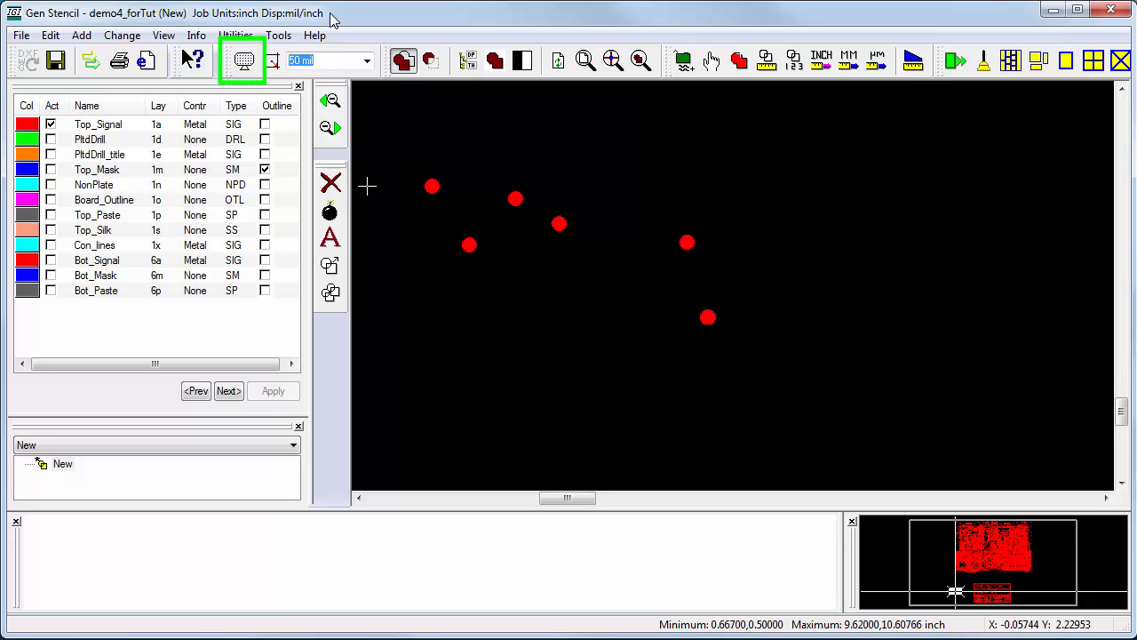
- Turn on grid display and snapping, and place seven 50 x 80 mil rectangular pads: a row of five plus one below each end
left_click(253, 57)
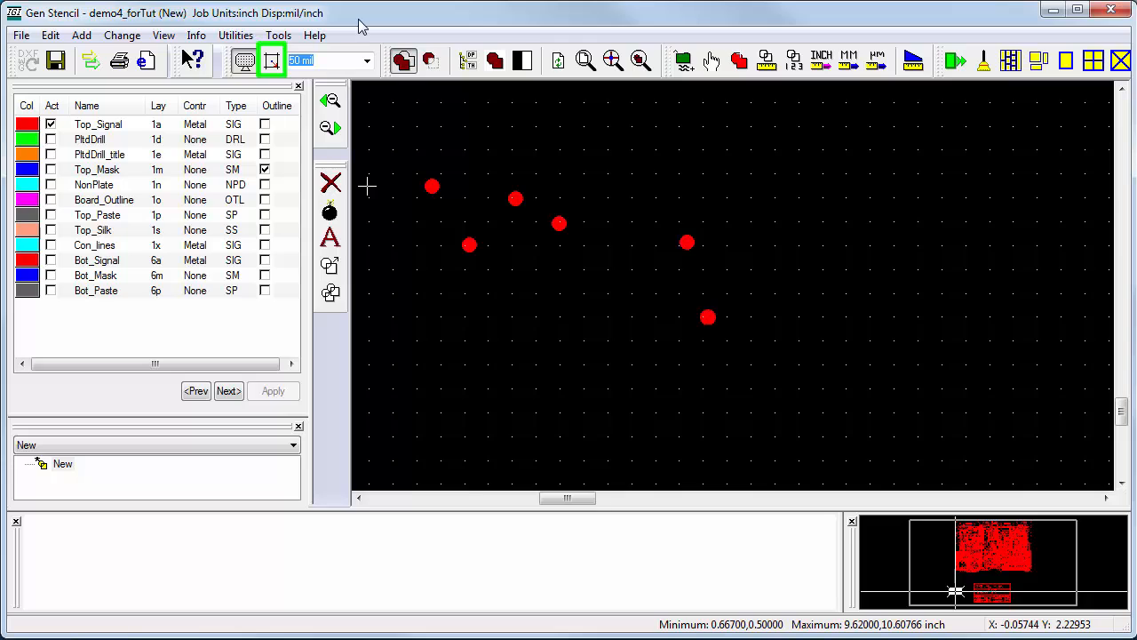
left_click(273, 59)
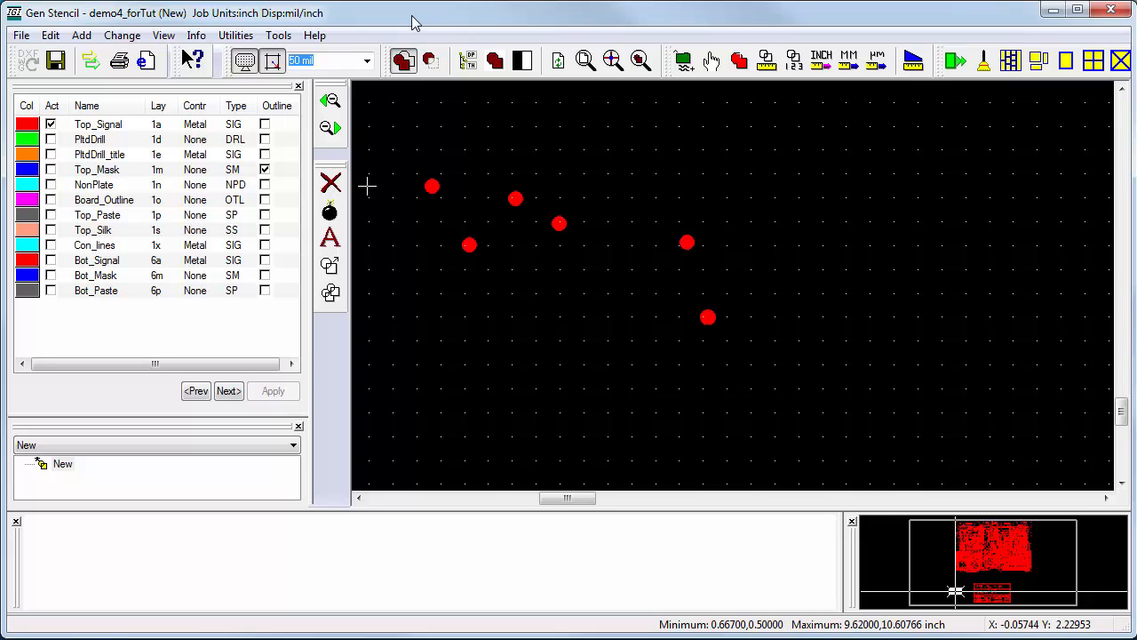
left_click(83, 36)
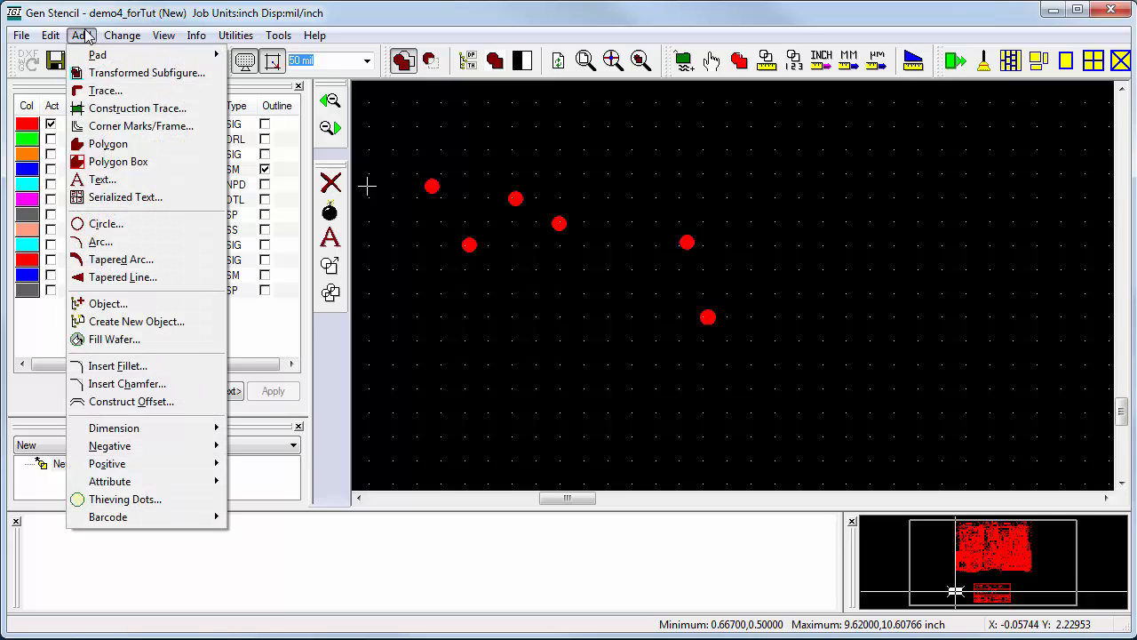
mouse_move(193, 59)
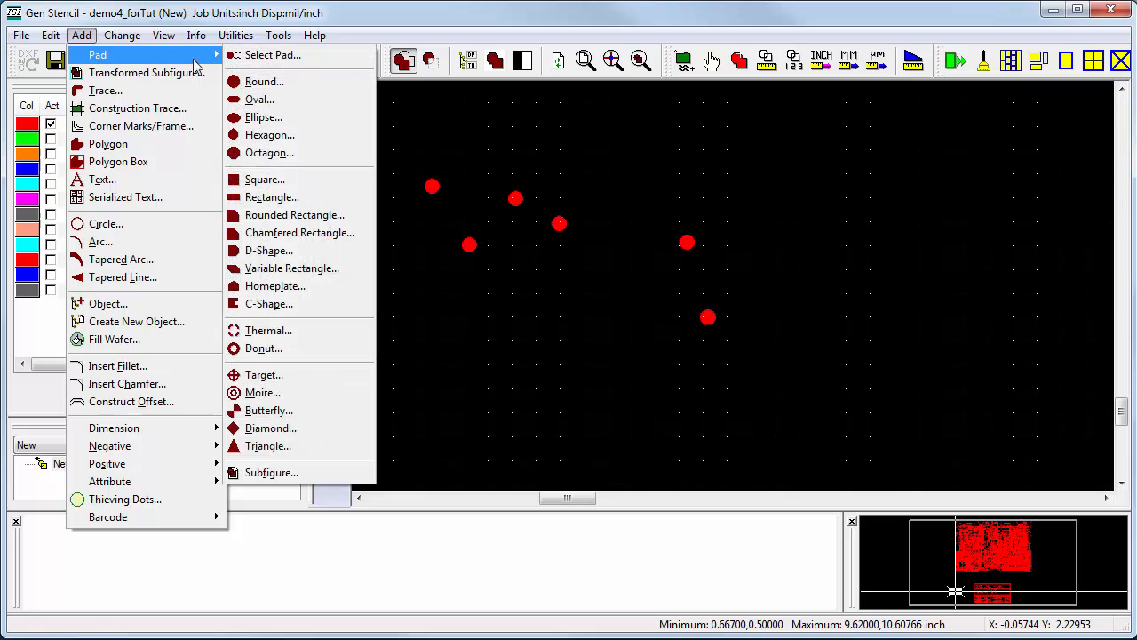
left_click(271, 197)
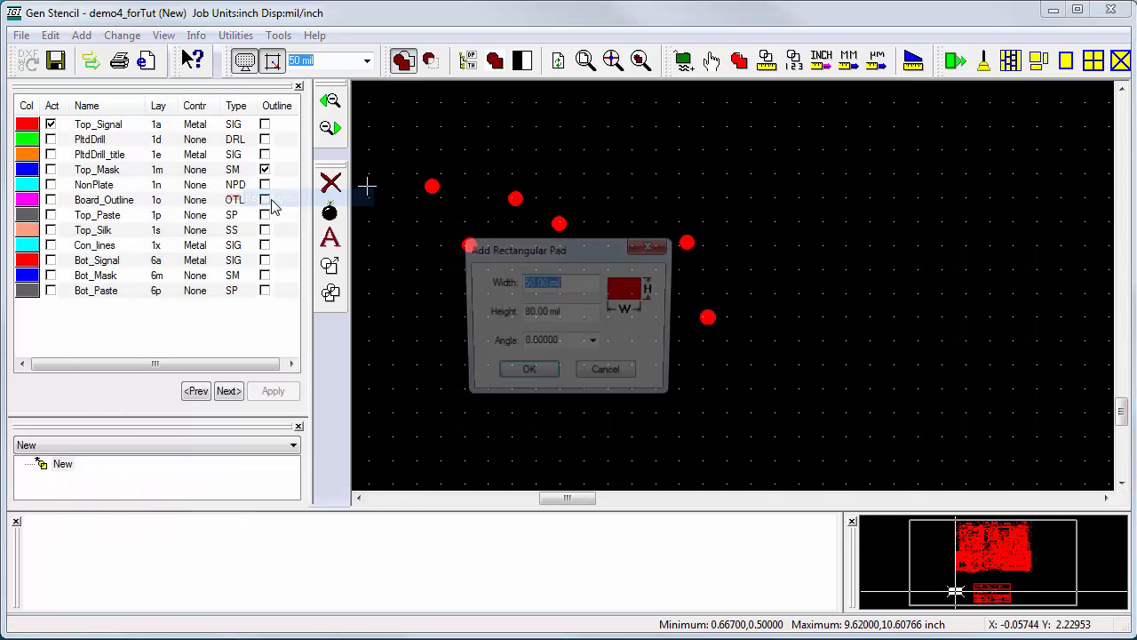
left_click(542, 380)
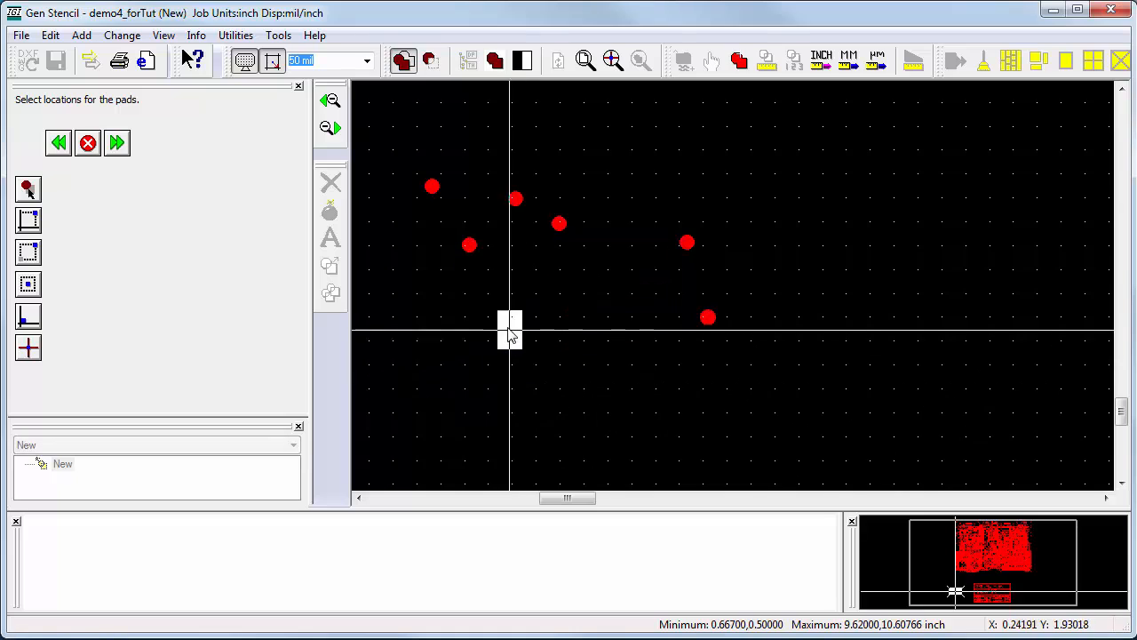
left_click(440, 316)
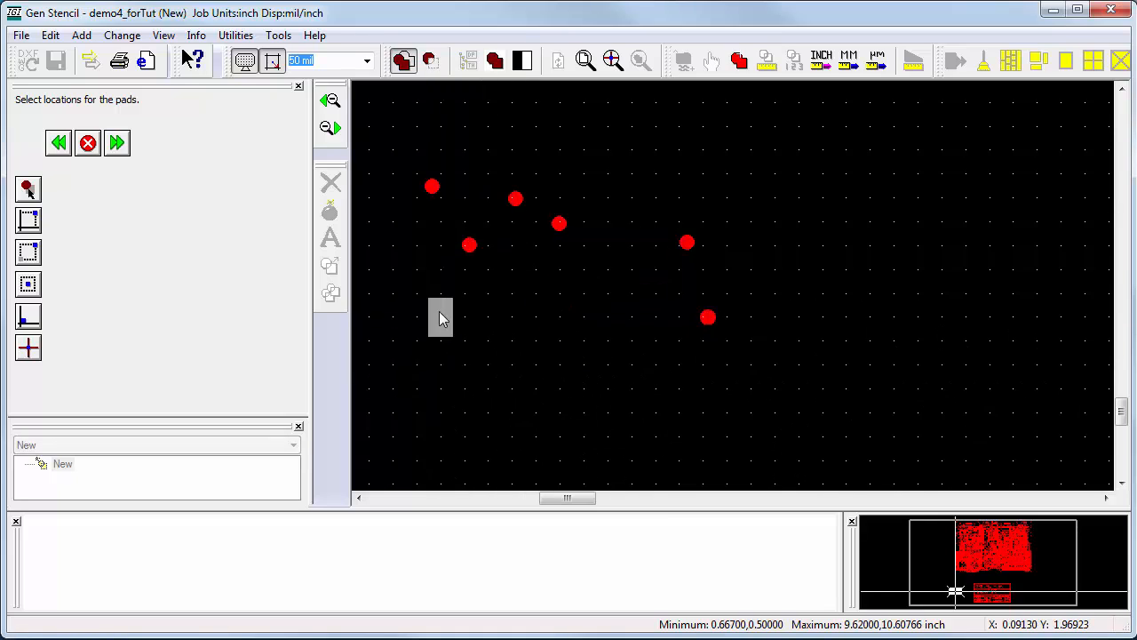
left_click(485, 318)
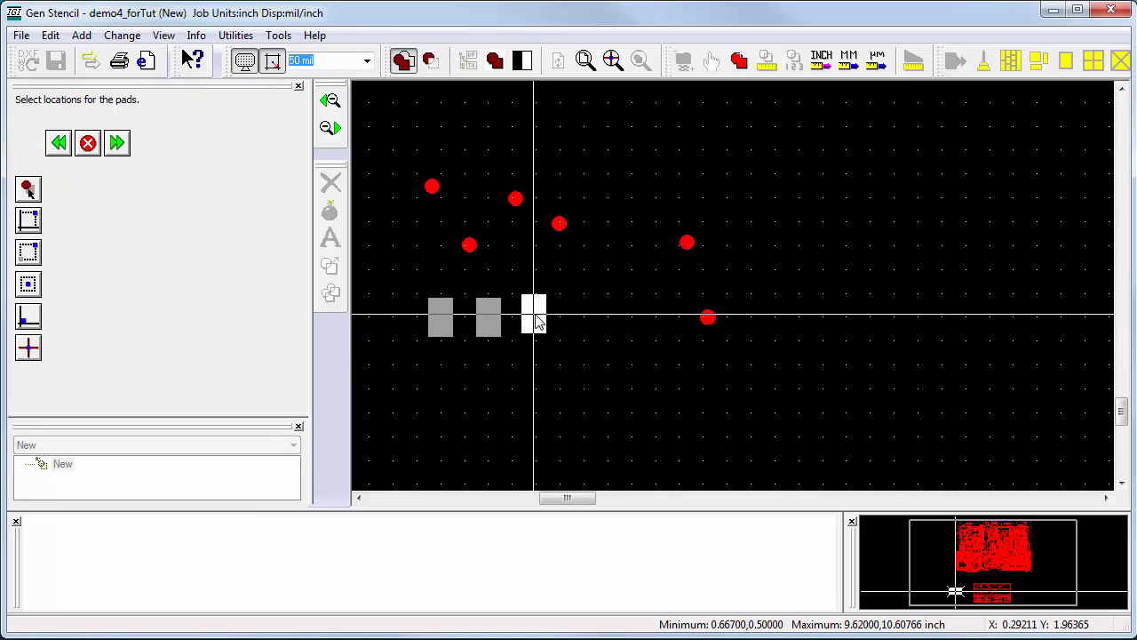
left_click(537, 320)
left_click(591, 320)
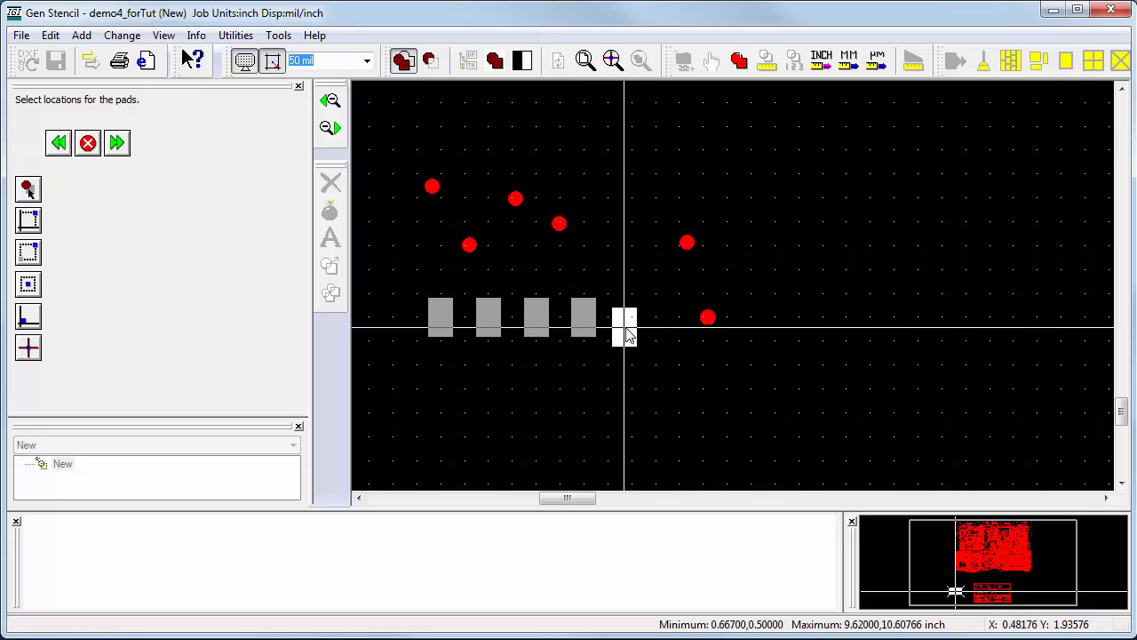
left_click(629, 320)
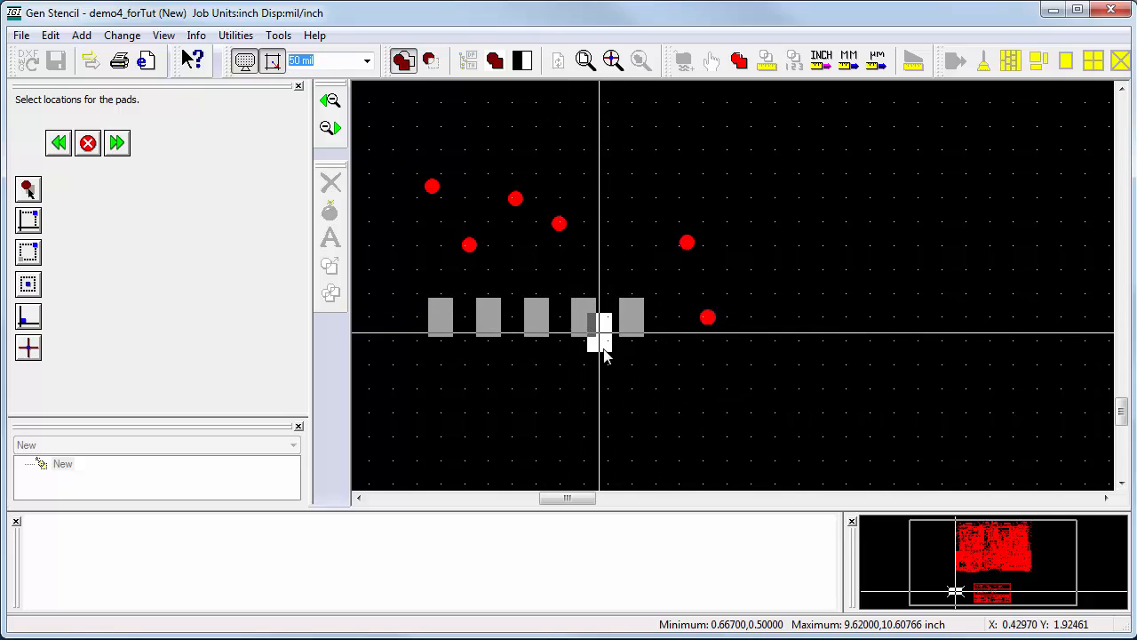
left_click(633, 370)
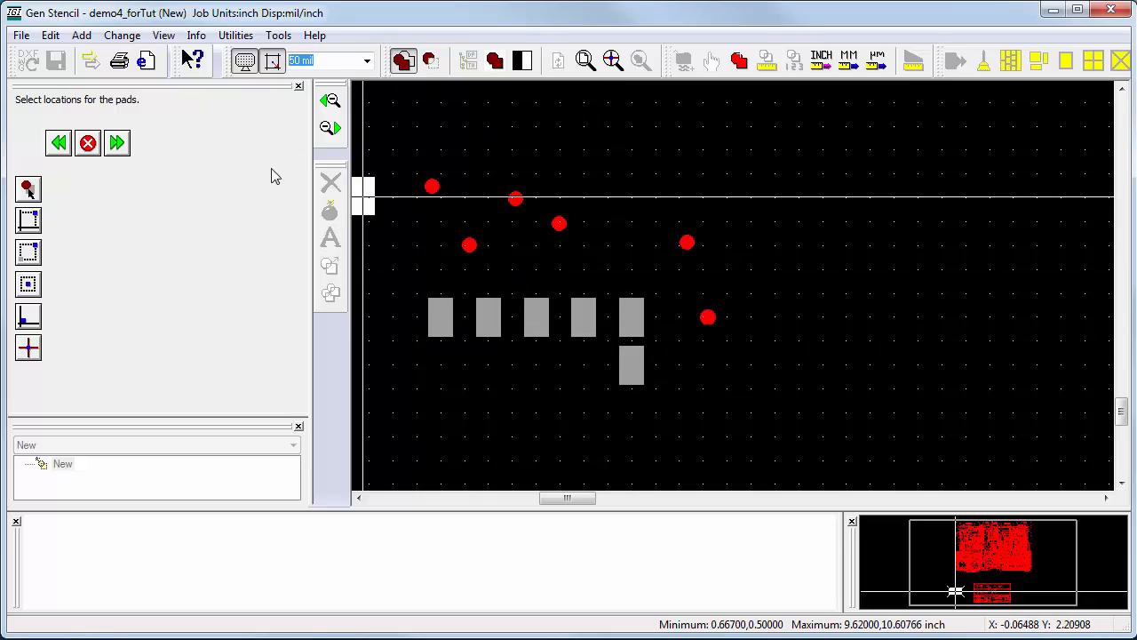
left_click(442, 370)
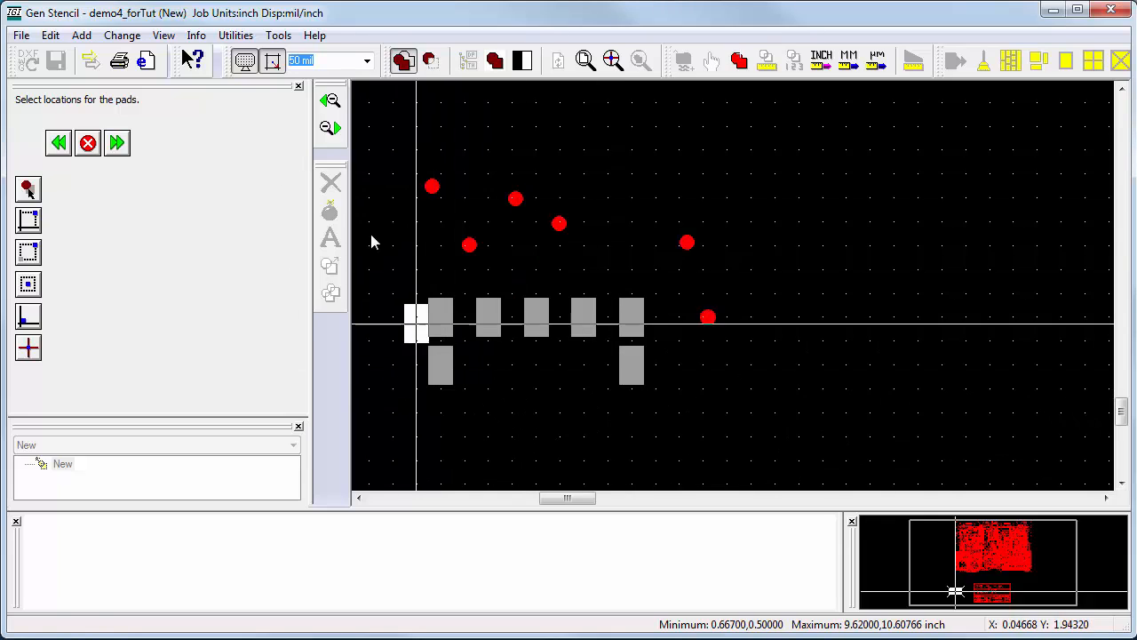
left_click(119, 144)
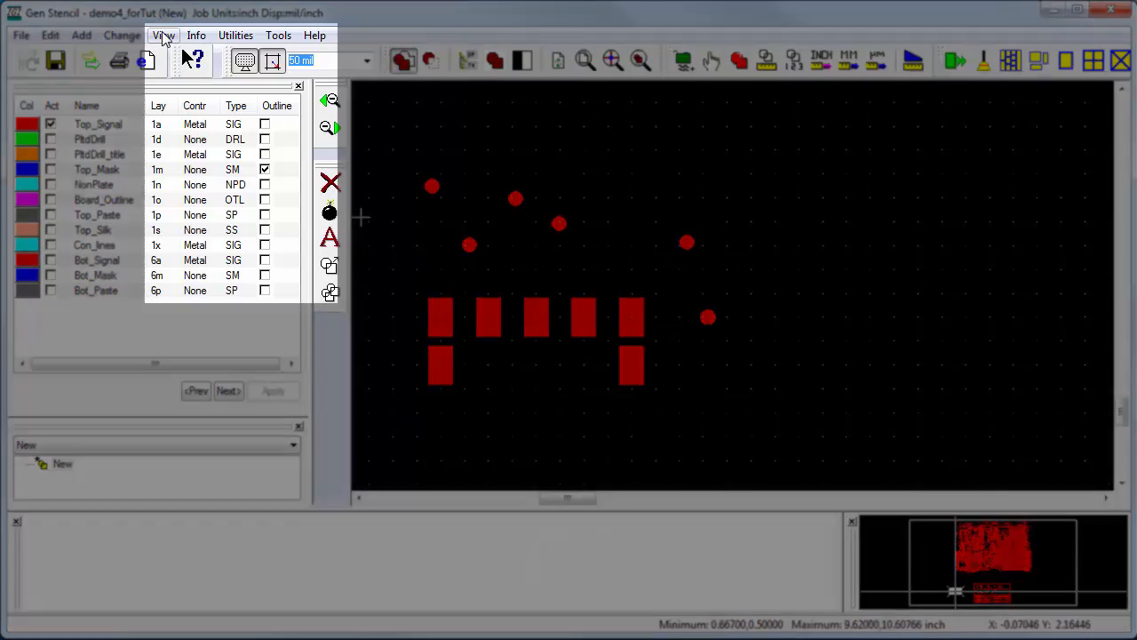
- Open the grid display settings and consult their help topics on displaying the grid and on grid spacing
left_click(162, 35)
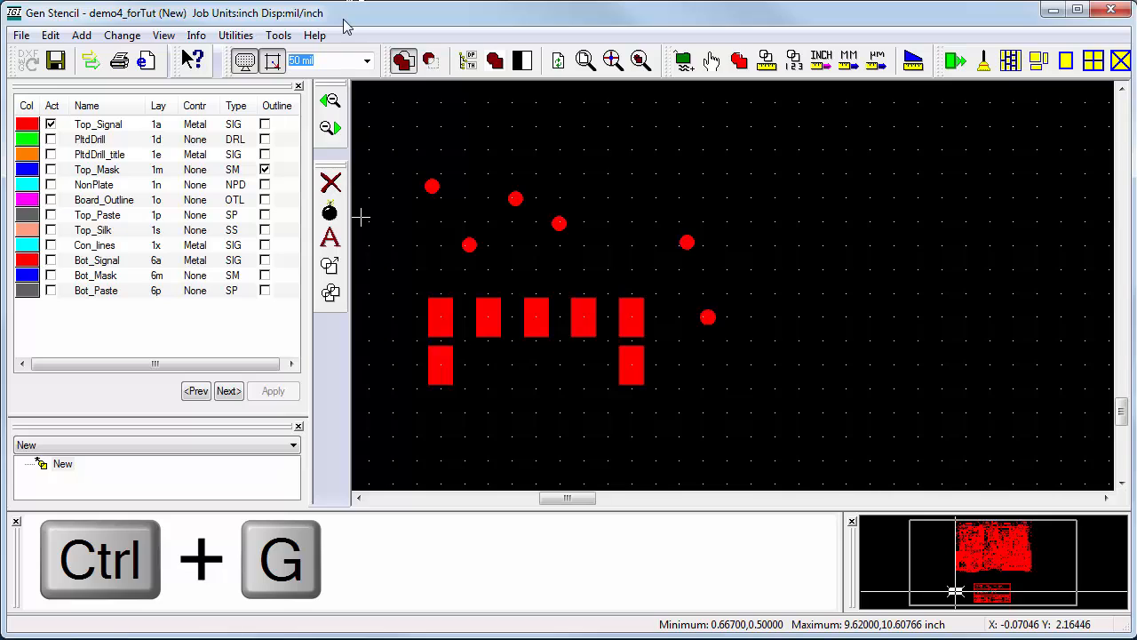
key("ctrl+g")
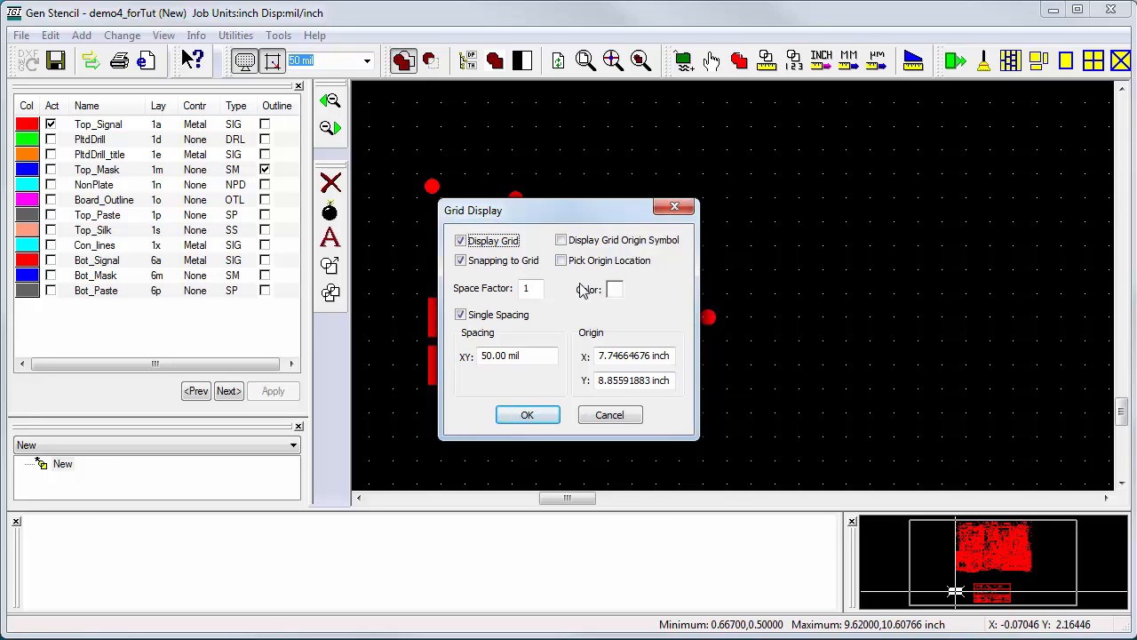
key("F1")
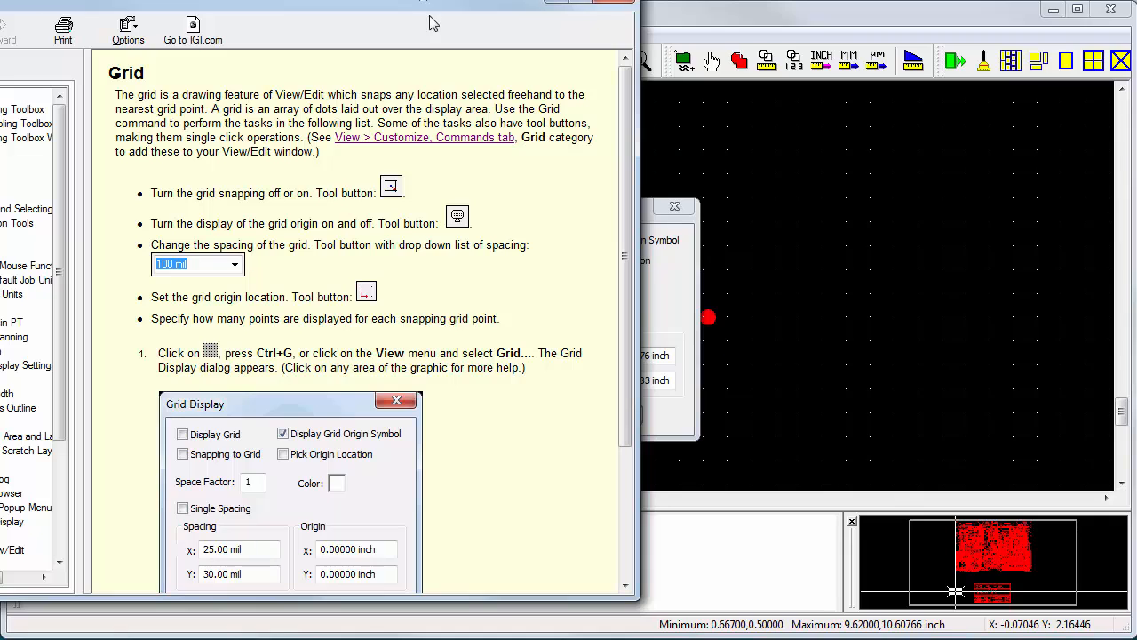
left_click_drag(431, 4, 603, 13)
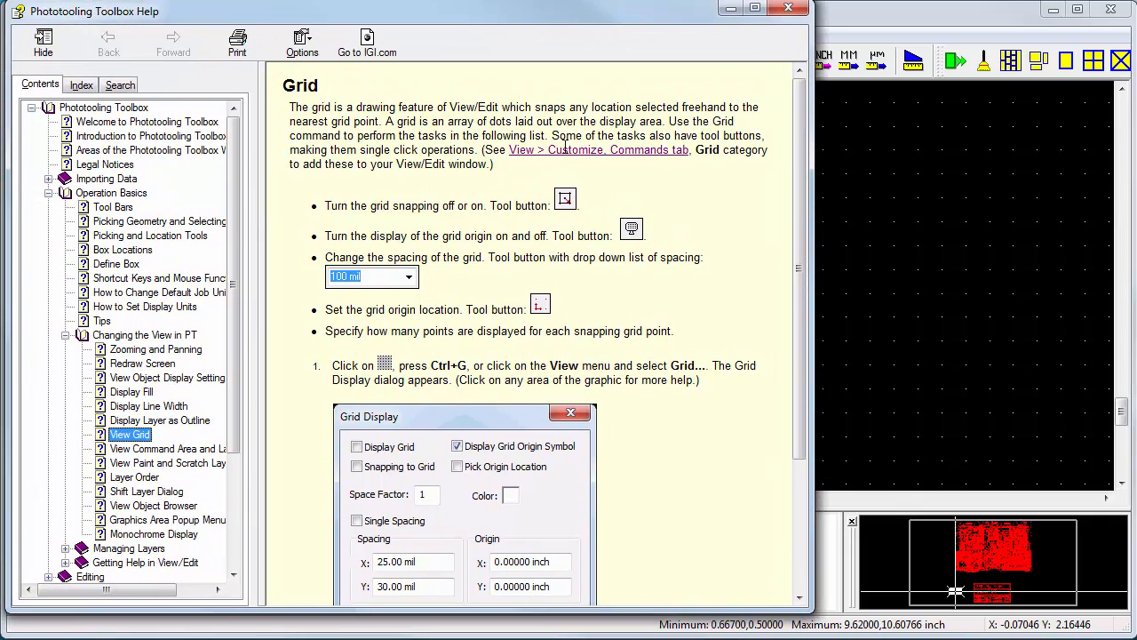
left_click(391, 455)
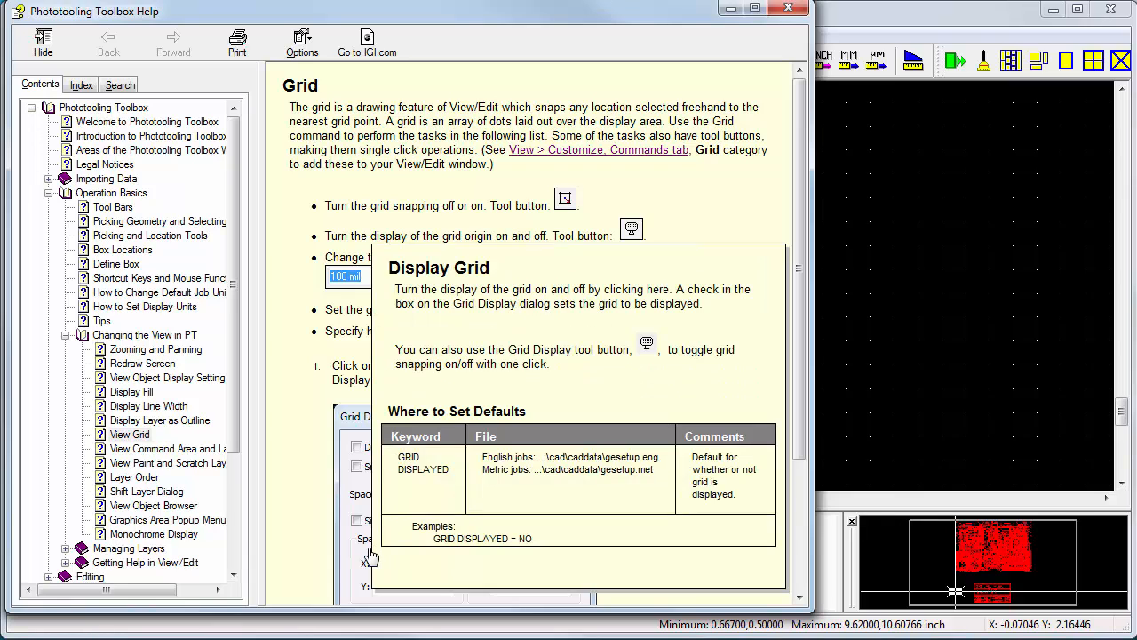
left_click(370, 556)
left_click(370, 556)
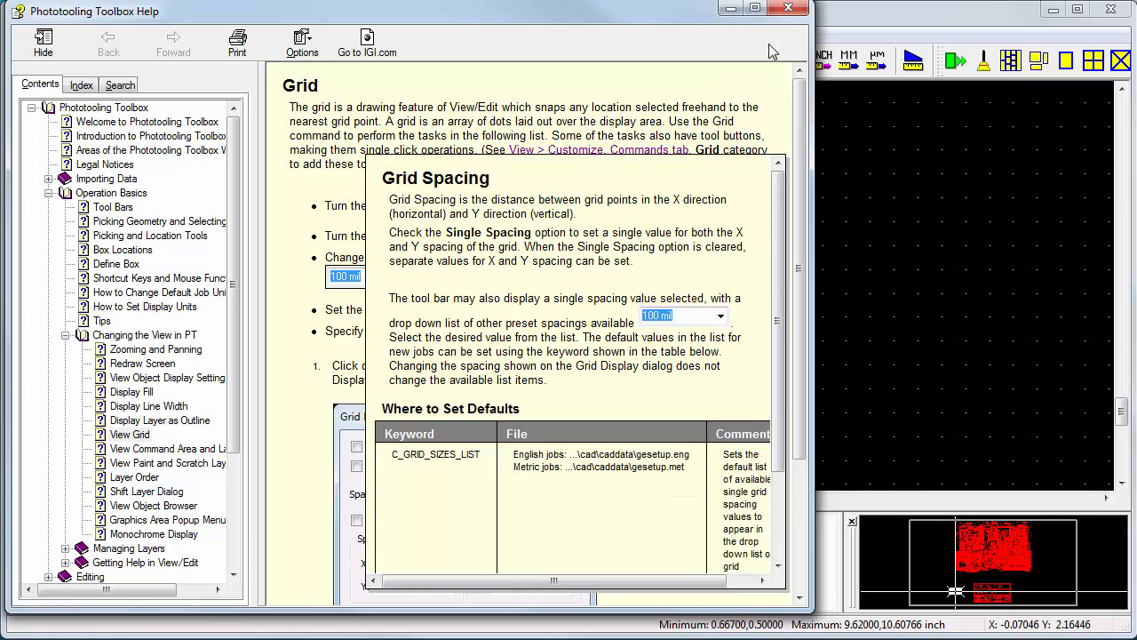
left_click(789, 8)
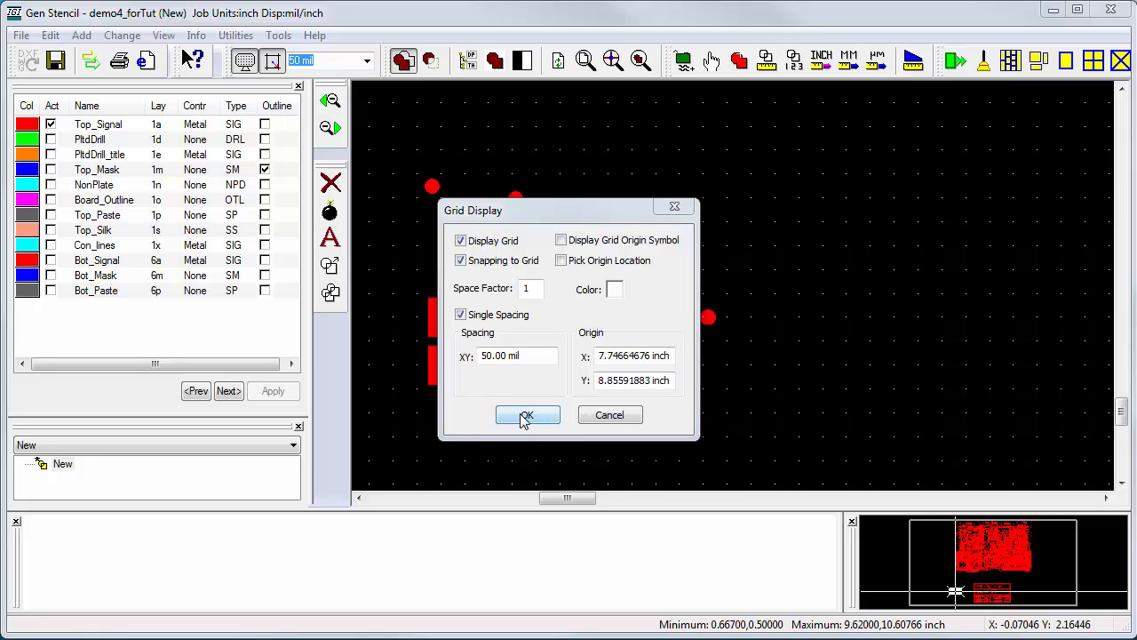
- Turn off Display Grid and Snapping to Grid in the grid settings, and switch both back on
left_click(460, 242)
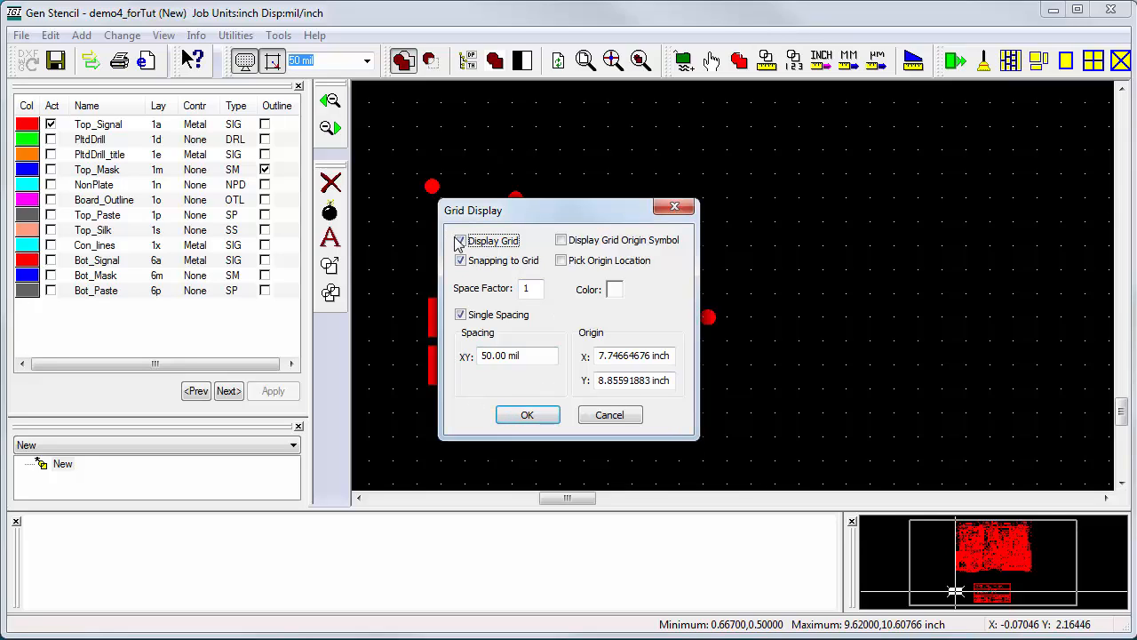
left_click(459, 241)
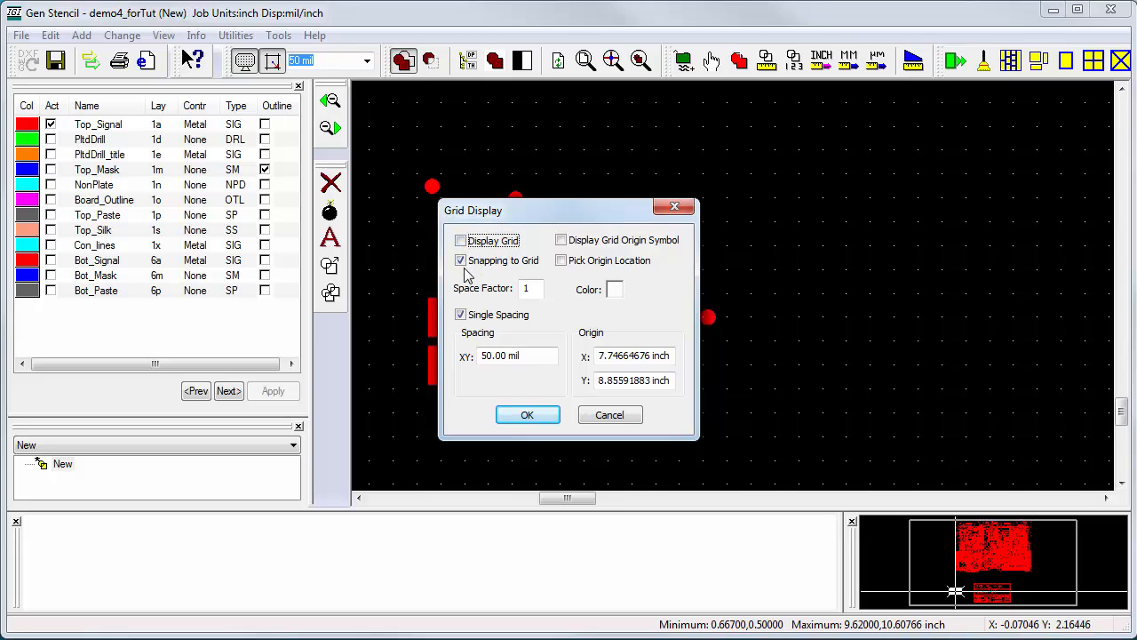
left_click(462, 261)
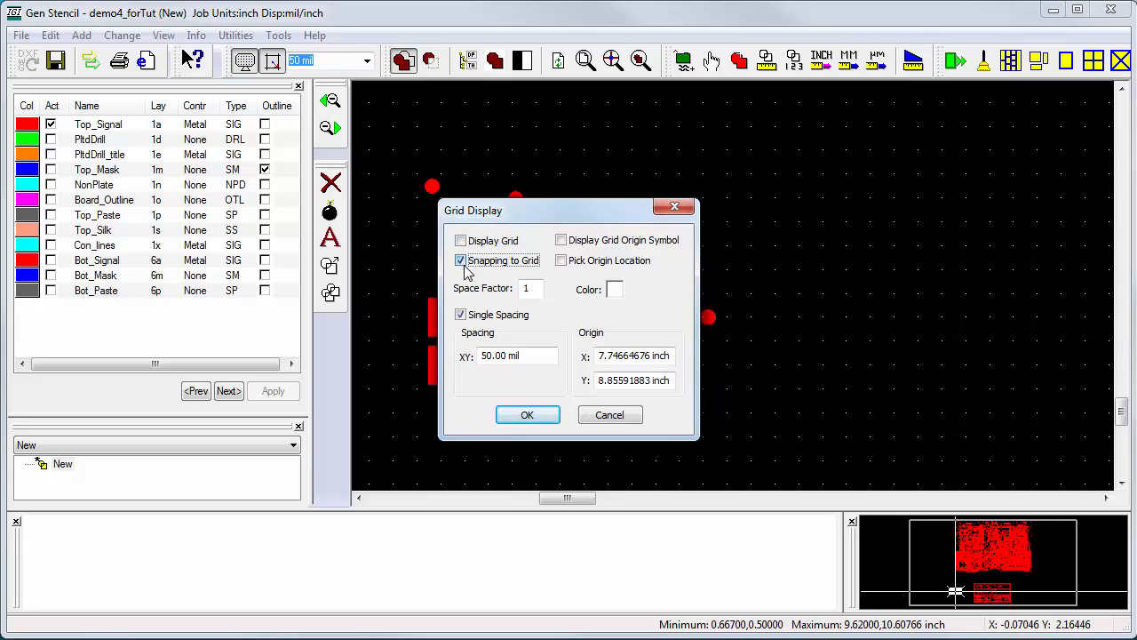
left_click(528, 413)
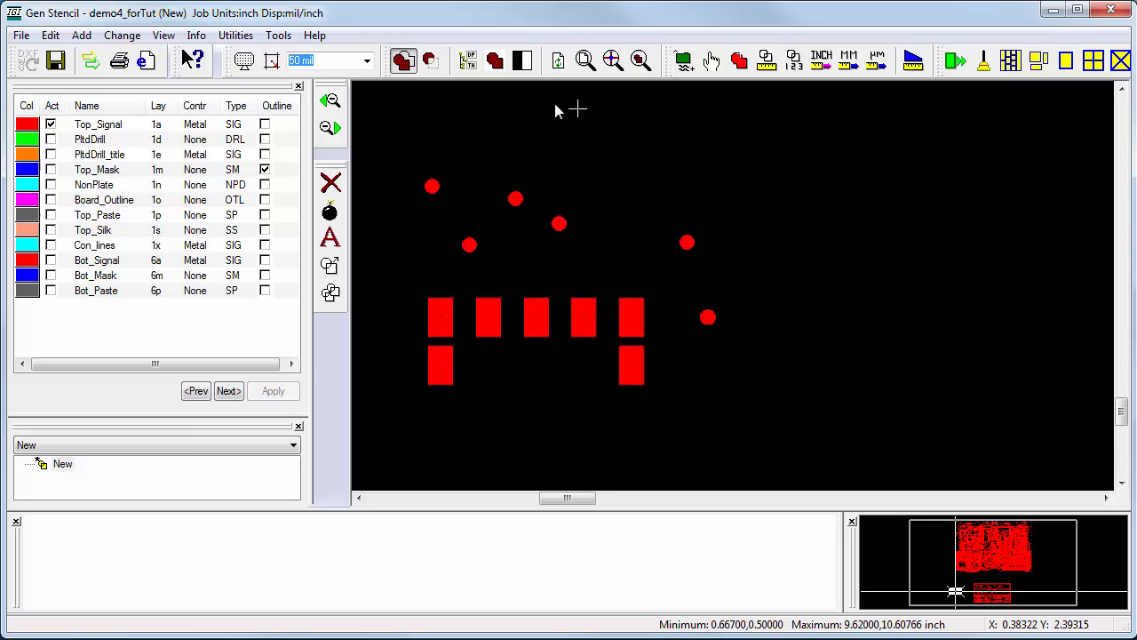
left_click(245, 60)
left_click(272, 60)
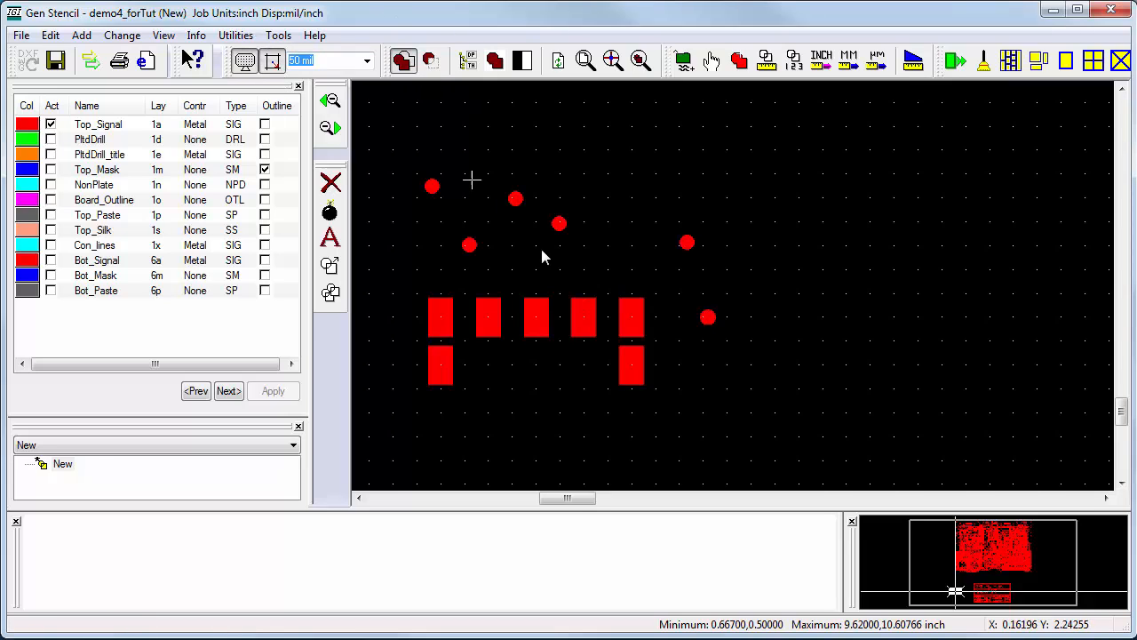
- Examine how the grid around the pads is displayed at different zoom levels
scroll(645, 289, "down", 5)
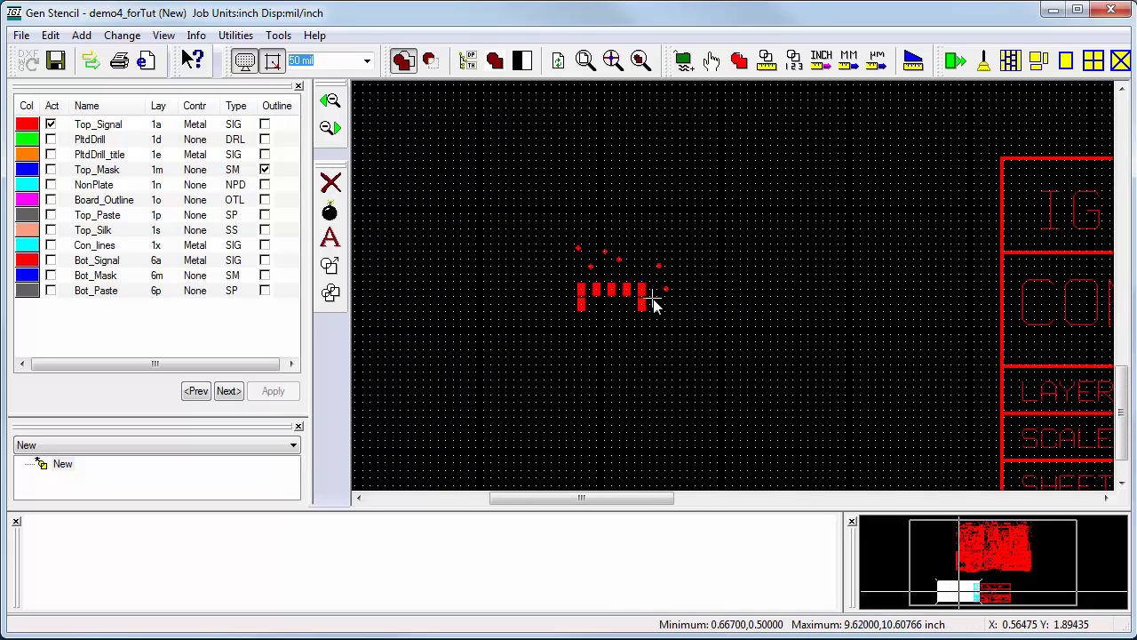
scroll(655, 304, "down", 1)
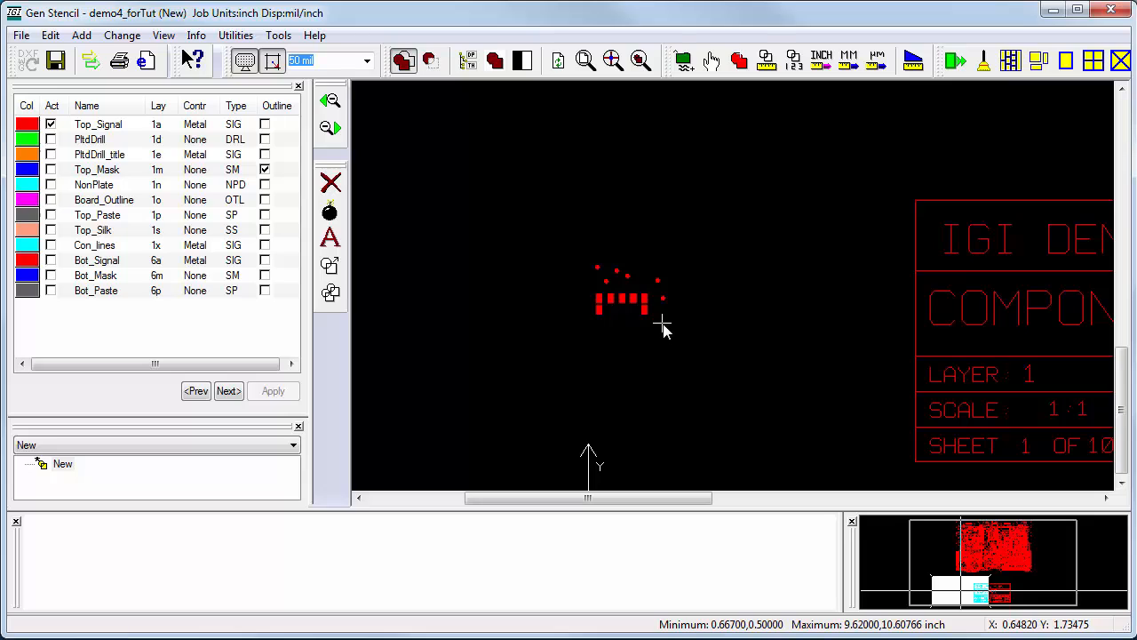
scroll(662, 329, "up", 2)
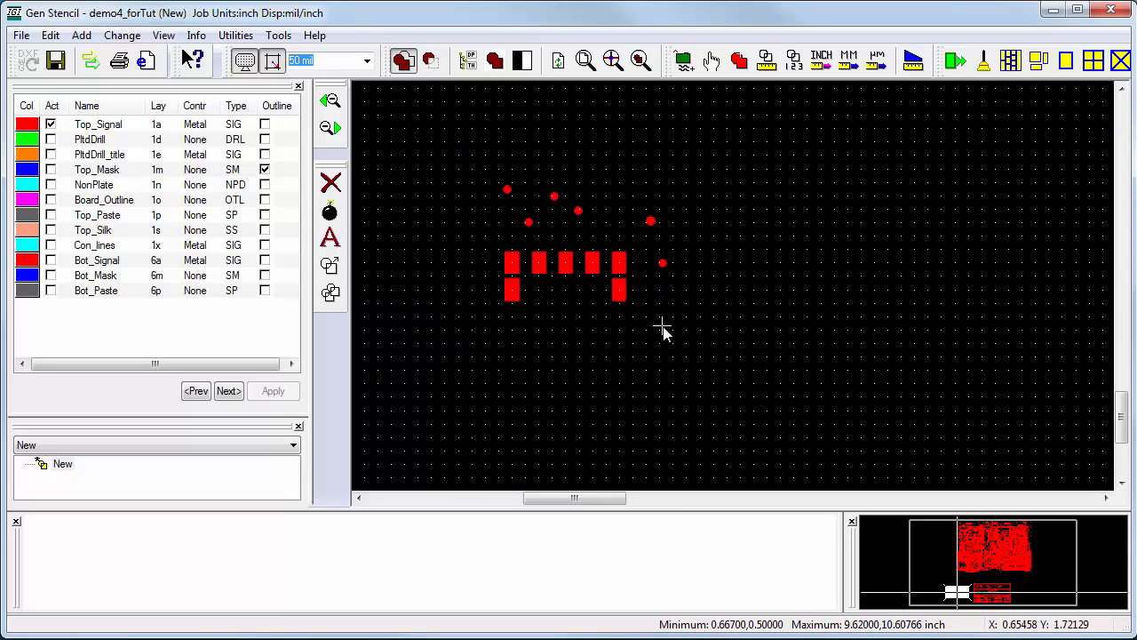
scroll(660, 326, "down", 1)
scroll(687, 357, "down", 1)
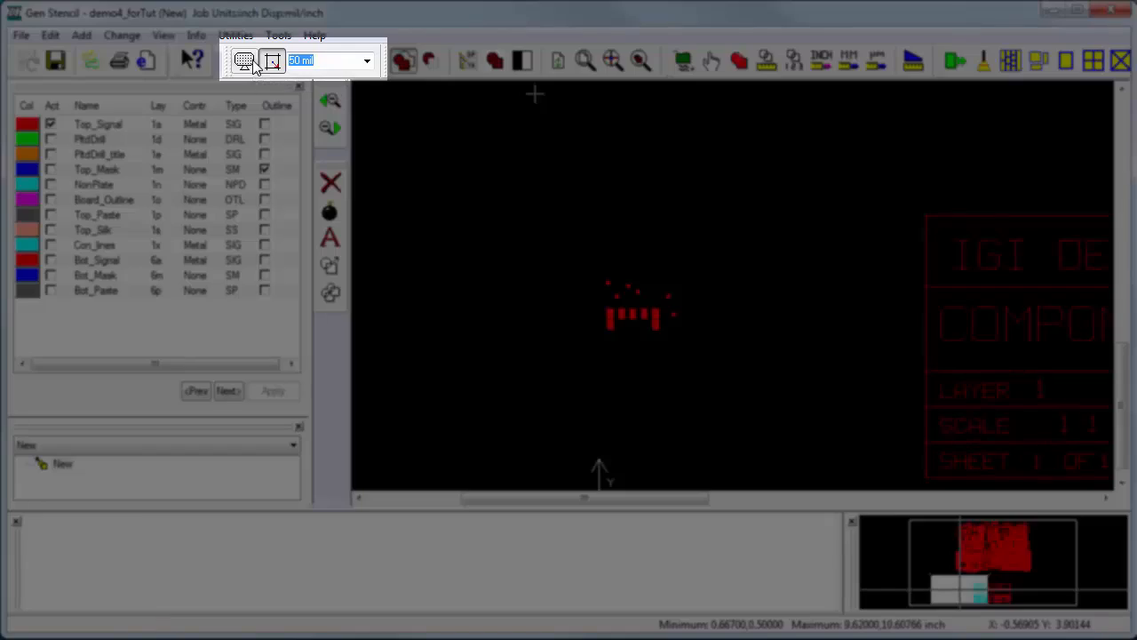
scroll(564, 271, "down", 2)
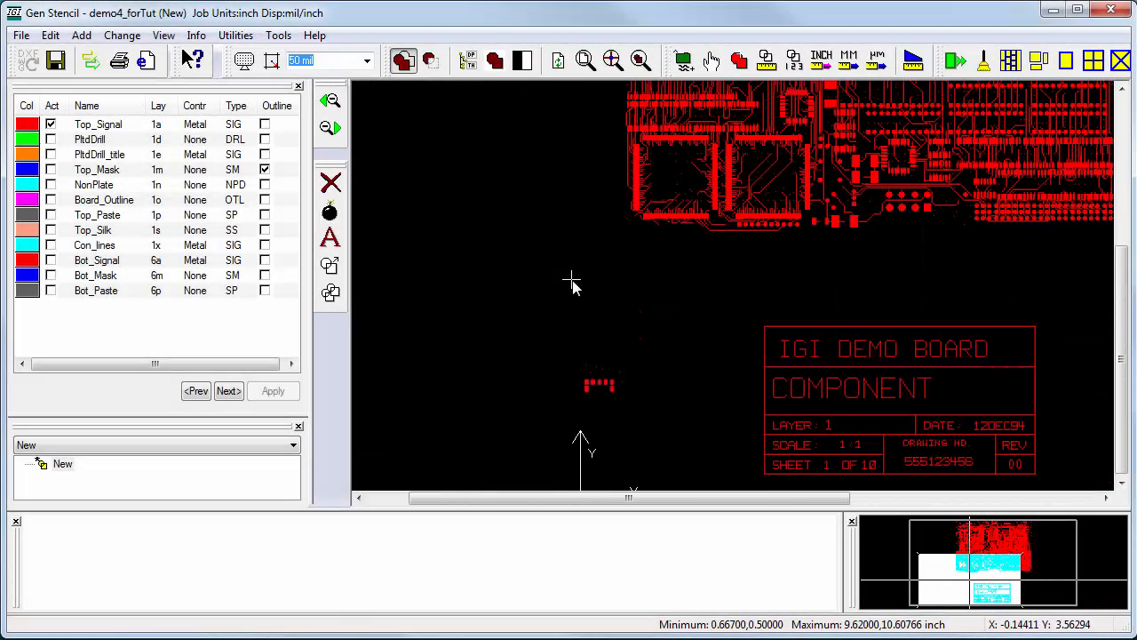
scroll(559, 286, "up", 2)
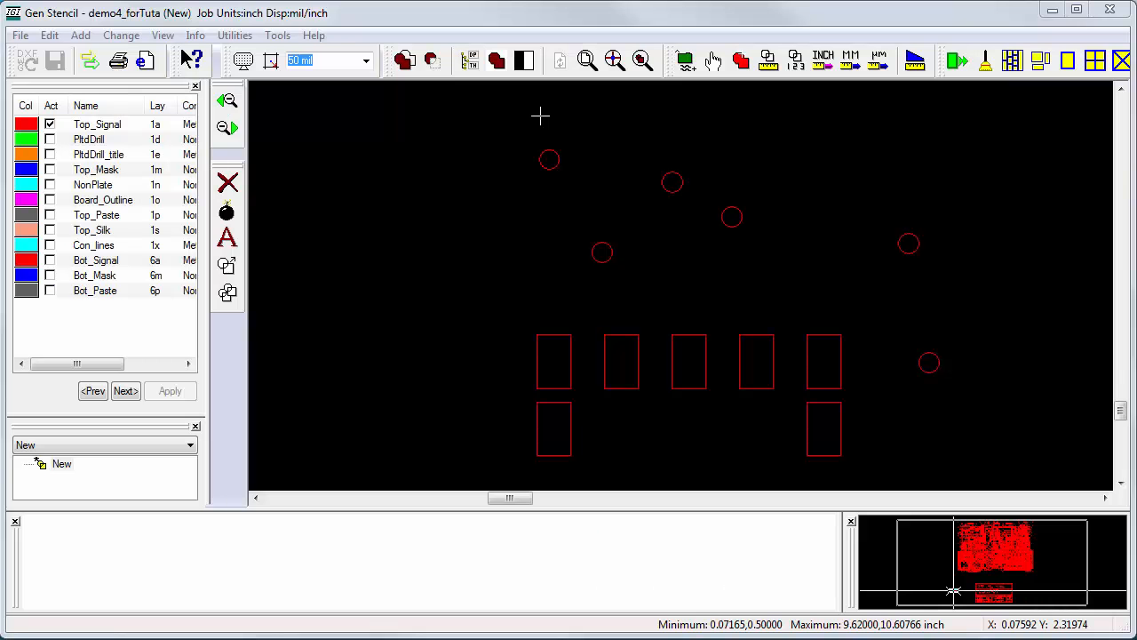
- Add a 10 mil round, chained trace from the upper-left round pad to the first rectangular pad in the row, using Pick Feature
left_click(80, 36)
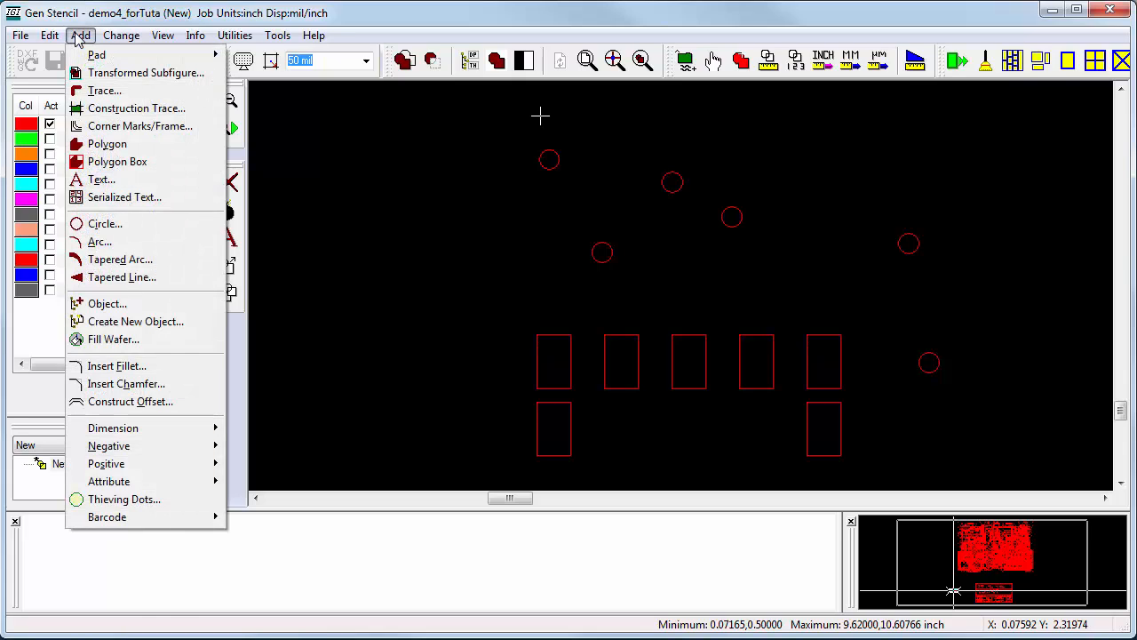
left_click(79, 93)
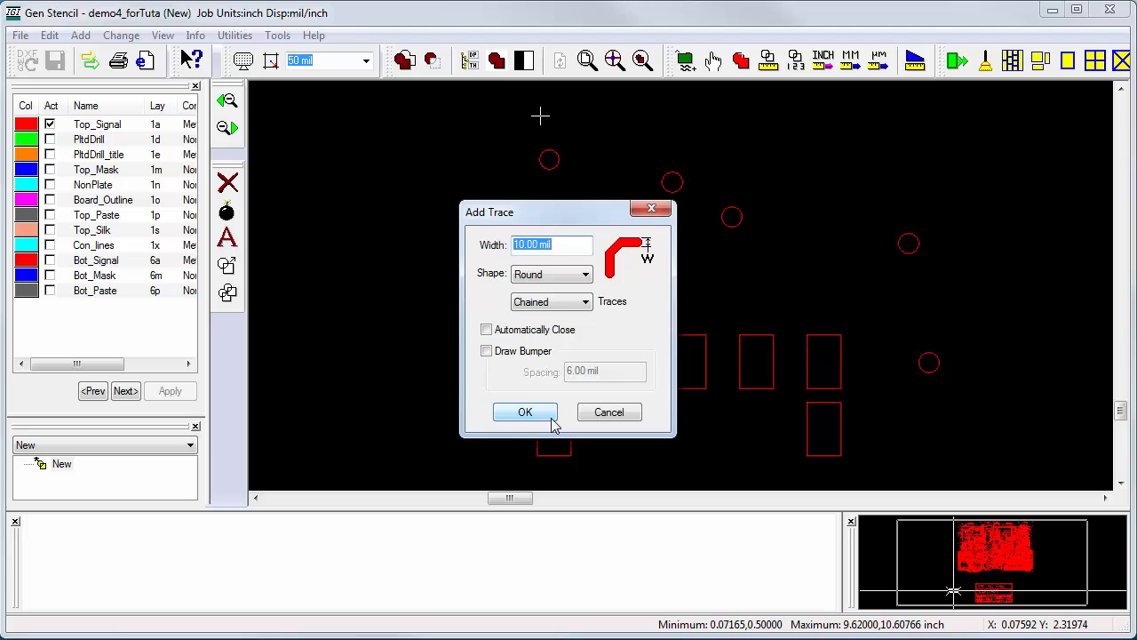
left_click(525, 413)
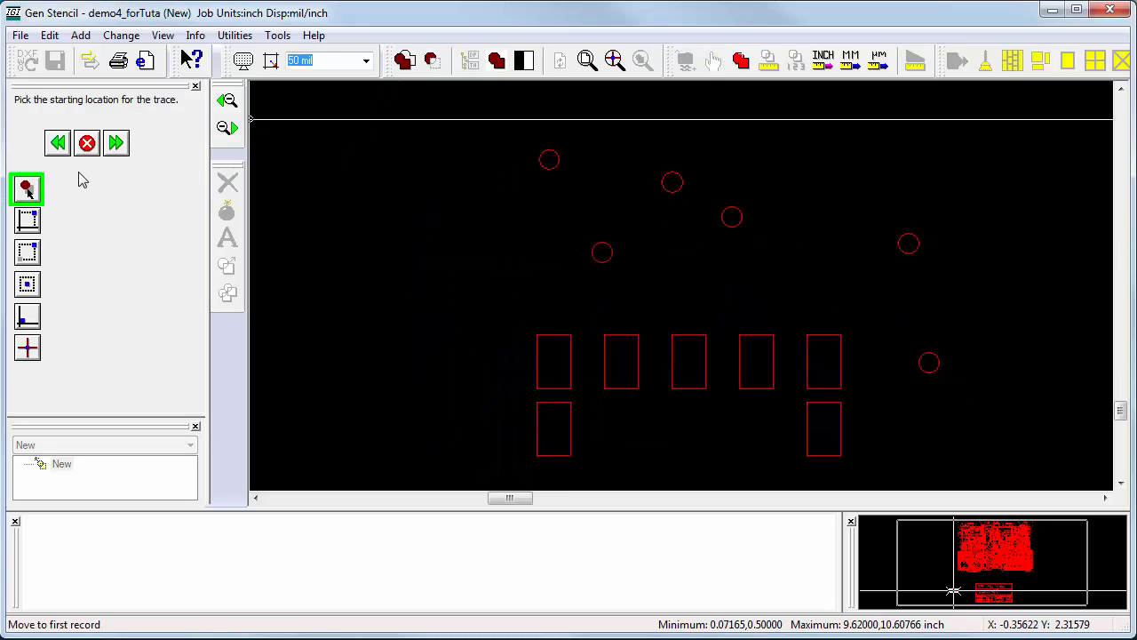
key("space")
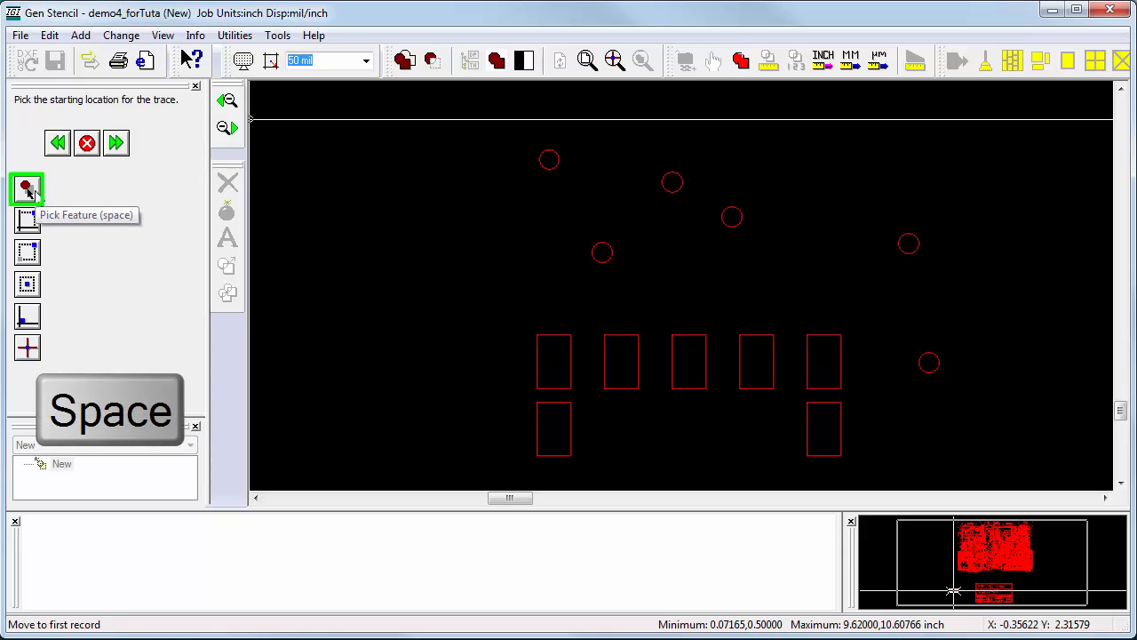
left_click(550, 162)
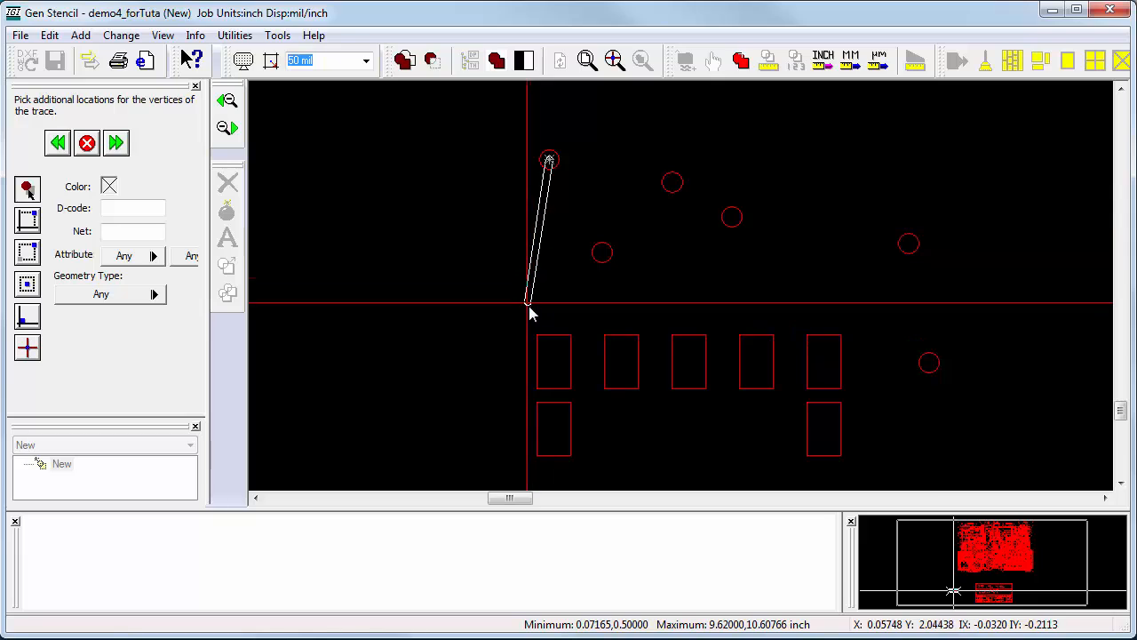
left_click(546, 334)
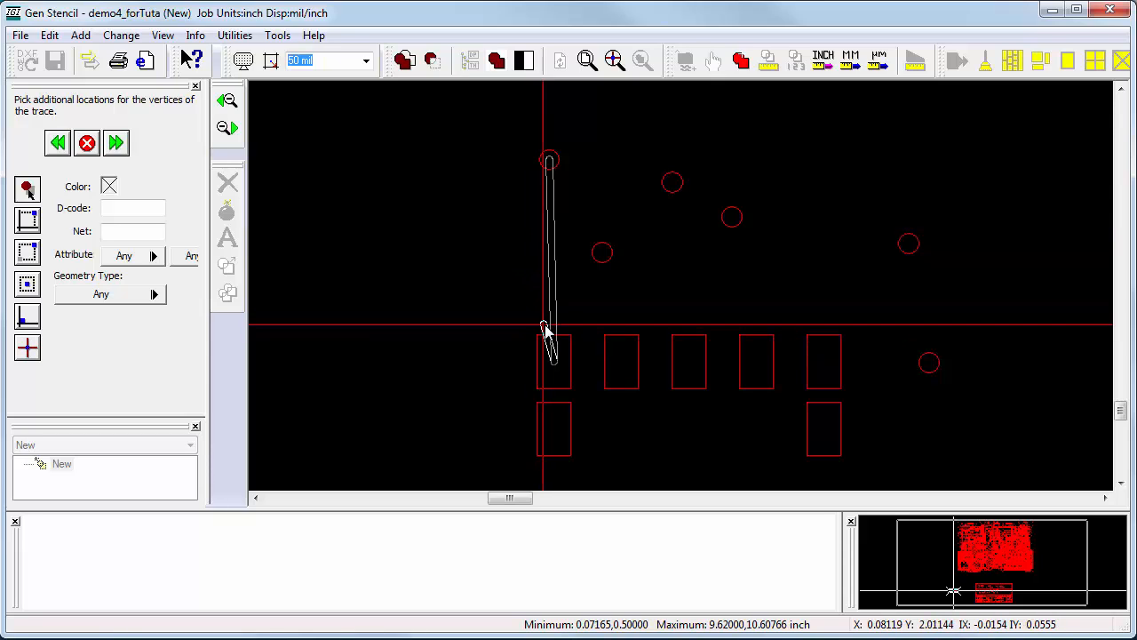
key("space")
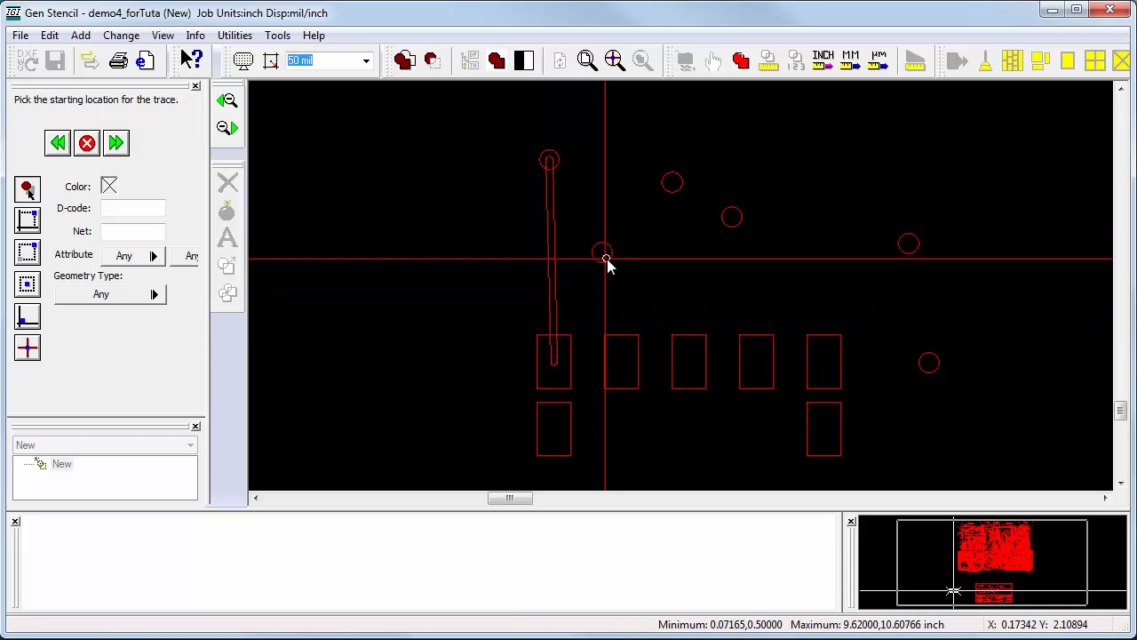
- Trace from the lower round pad above the row to the second rectangular pad, and turn on grid display and snapping
left_click(605, 259)
left_click(627, 346)
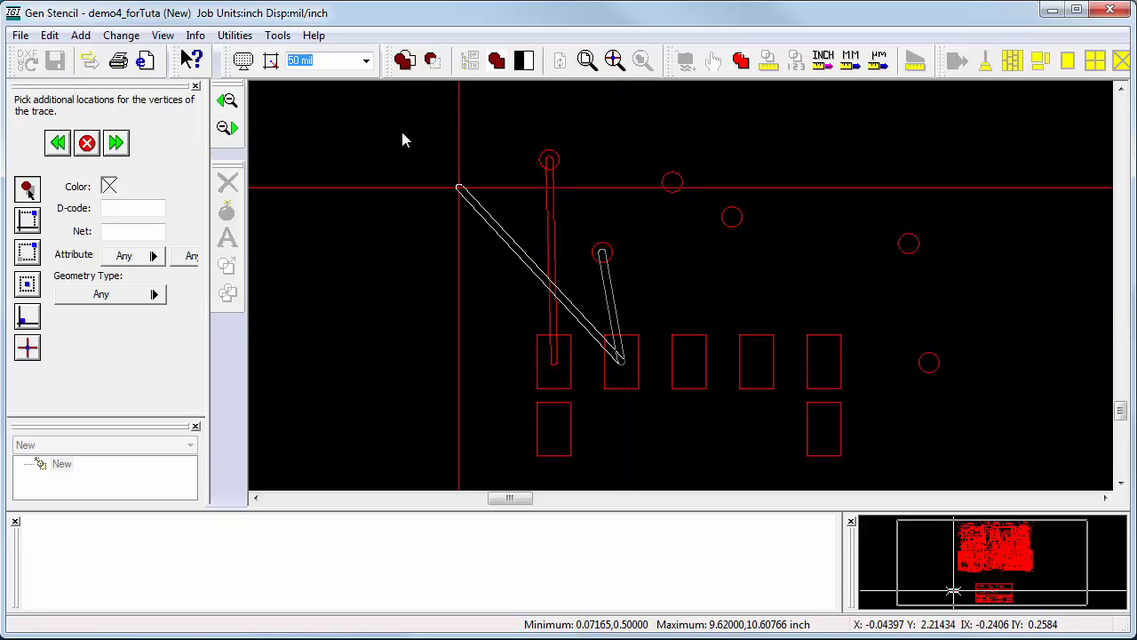
left_click(243, 60)
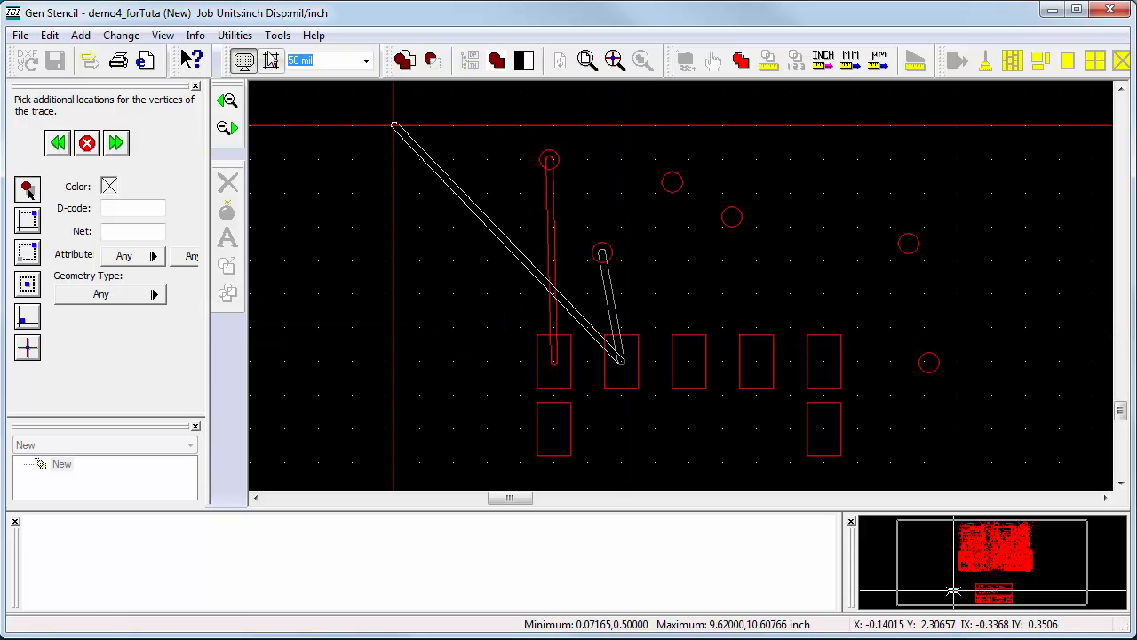
left_click(271, 59)
right_click(578, 260)
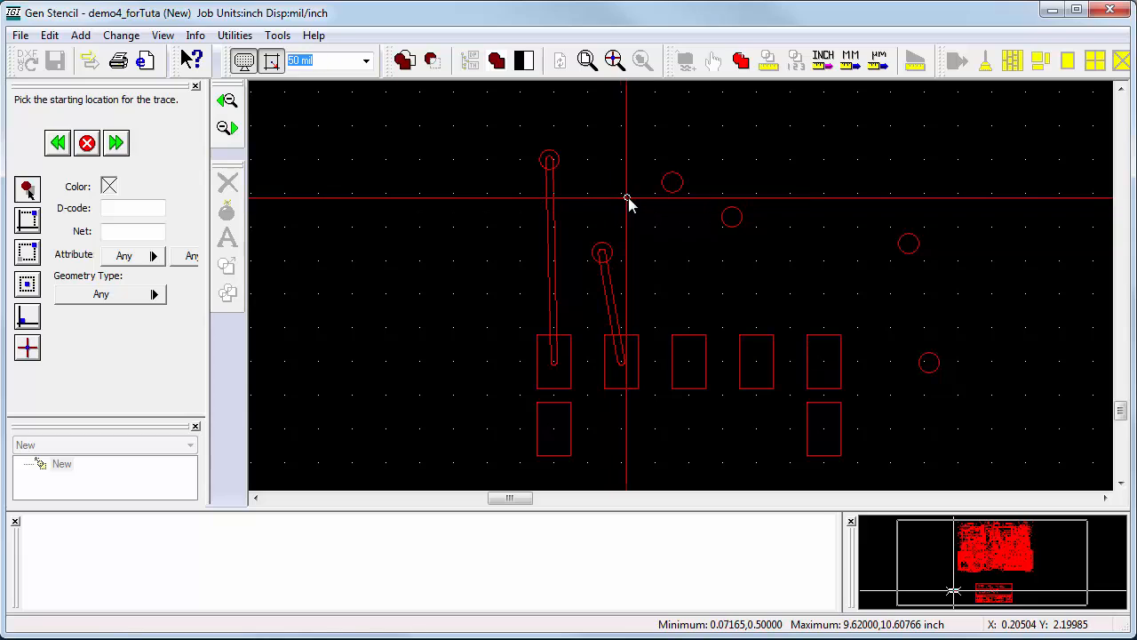
- Add a trace from the round pad above the row's middle to the third rectangular pad
left_click(673, 184)
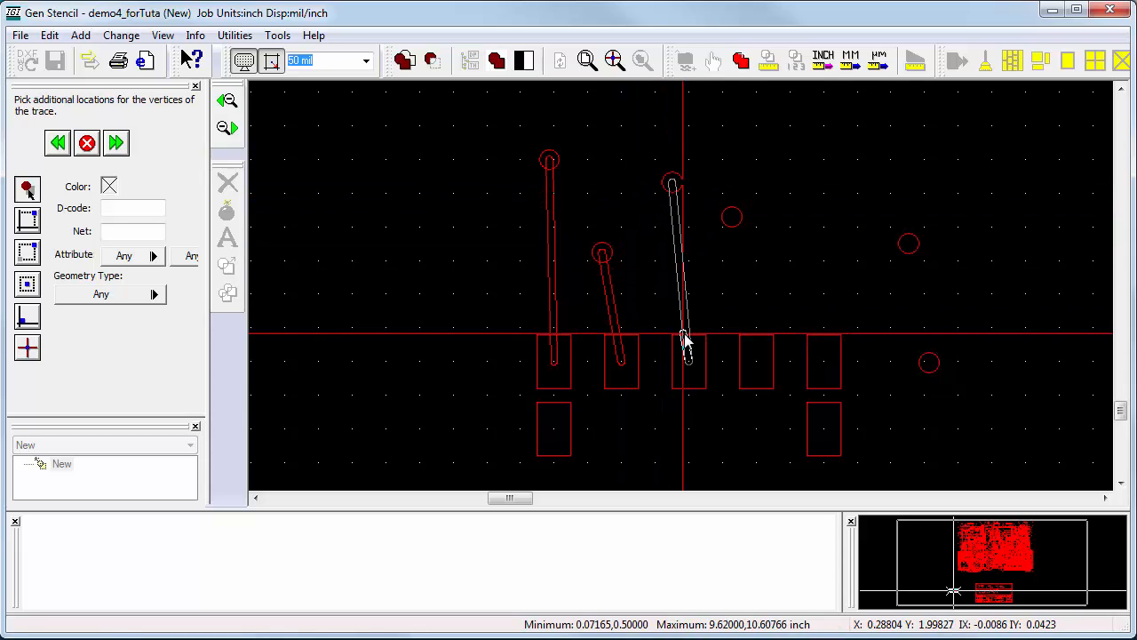
left_click(685, 339)
right_click(682, 338)
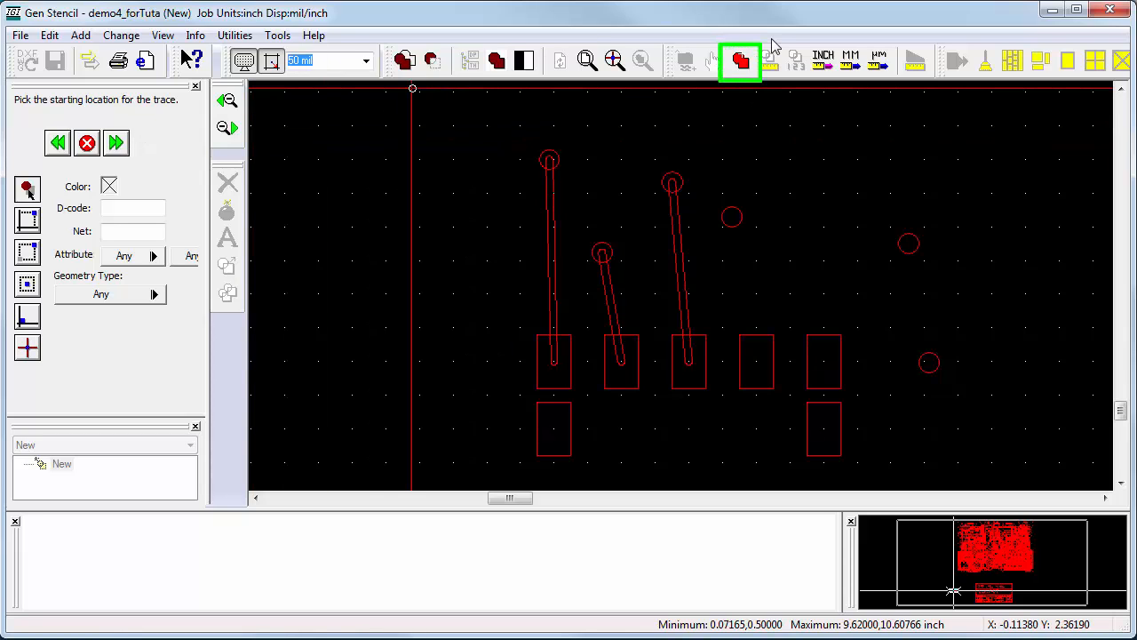
- Turn on Primitive Selecting and trace from the lower-right round pad's edge to the fifth rectangular pad's right edge
key("ctrl+k")
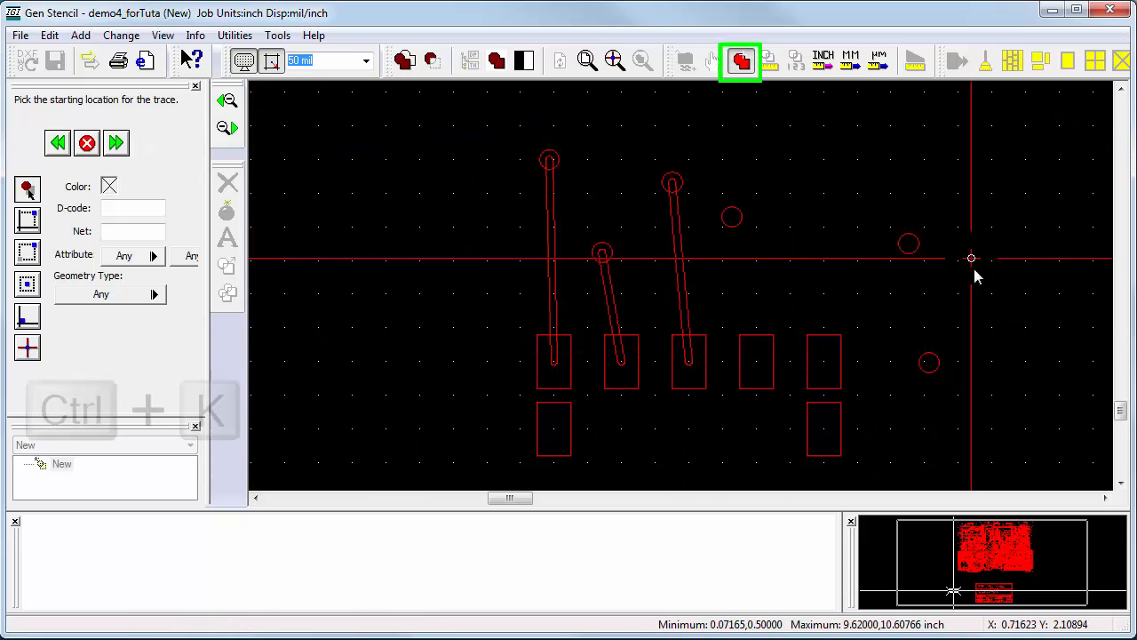
left_click(919, 366)
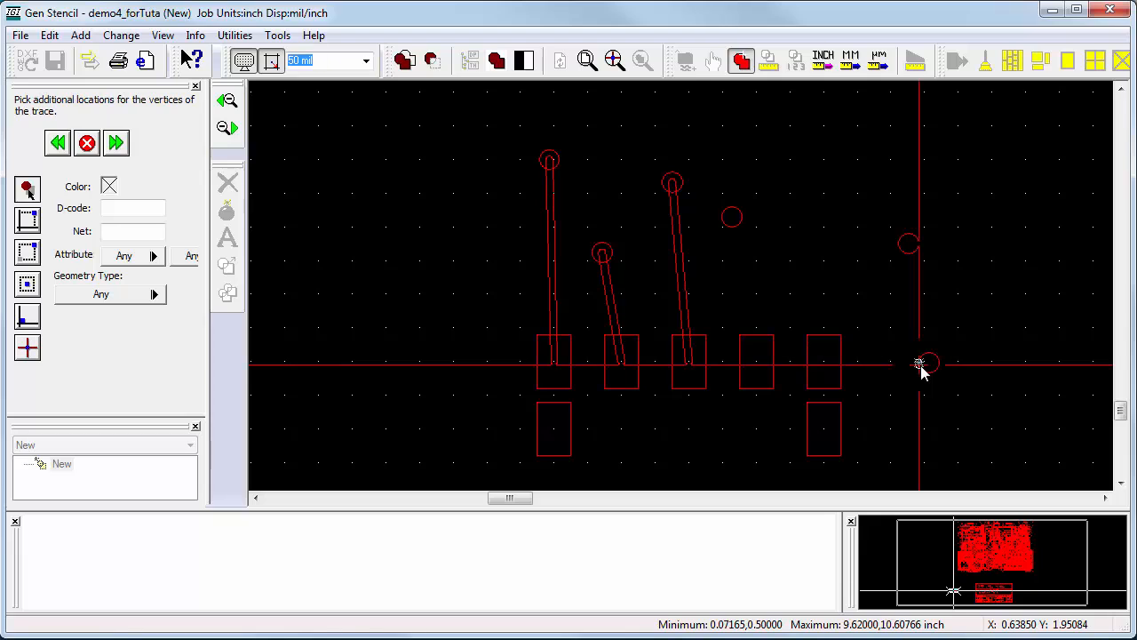
left_click(839, 361)
right_click(832, 353)
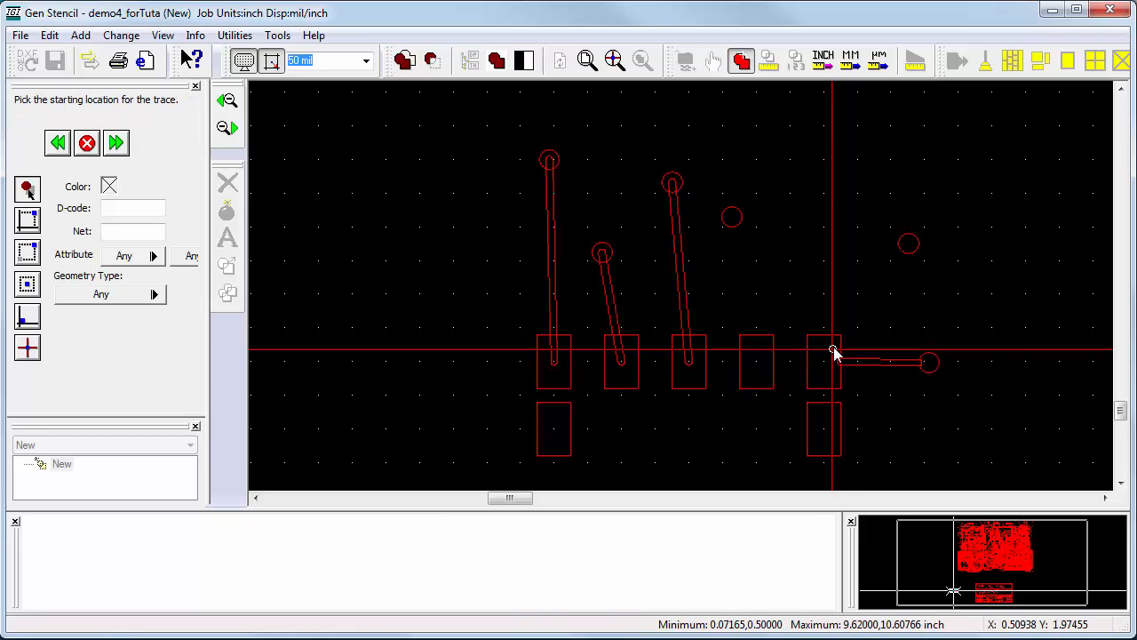
- Trace from the upper-right round pad to the fifth rectangular pad's upper-right corner, and from the remaining round pad to the fourth pad's top edge
left_click(909, 253)
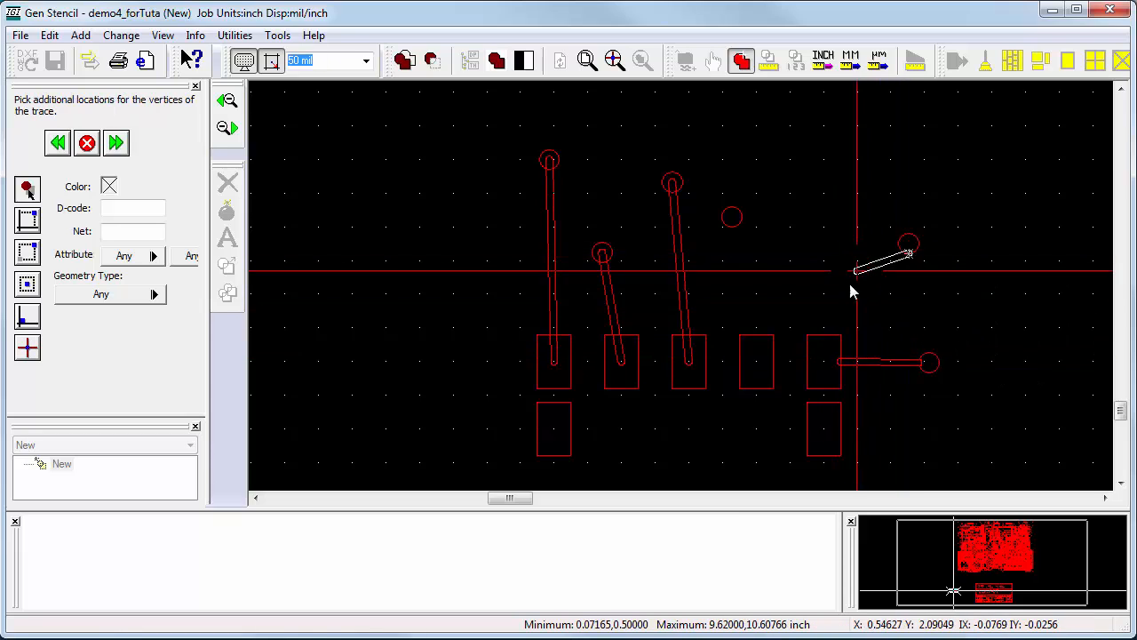
left_click(842, 334)
right_click(843, 335)
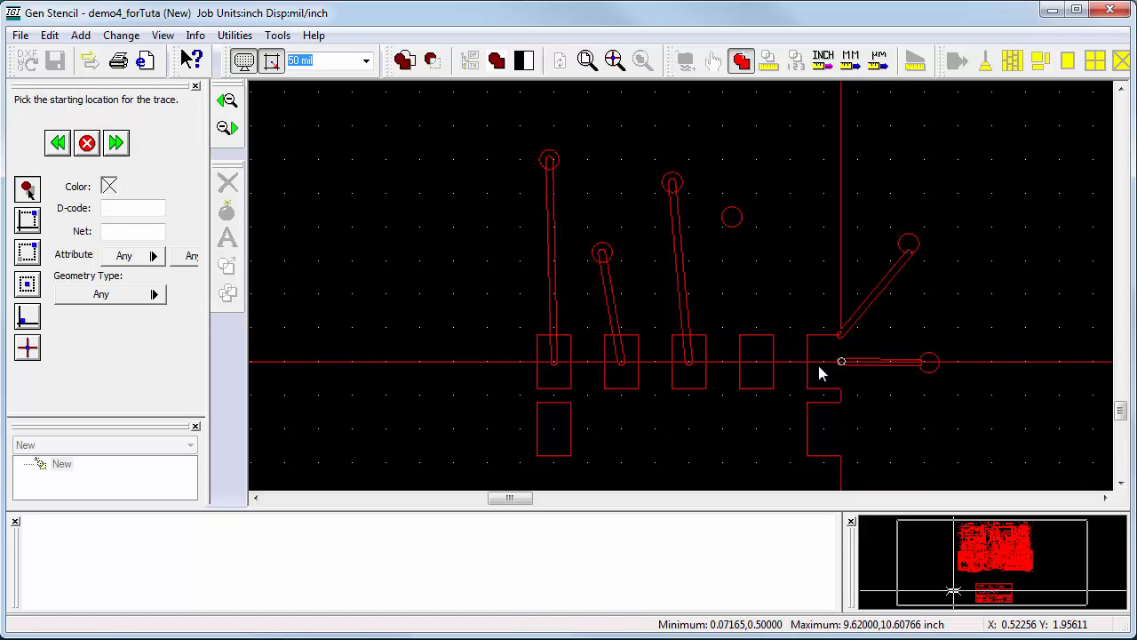
left_click(734, 226)
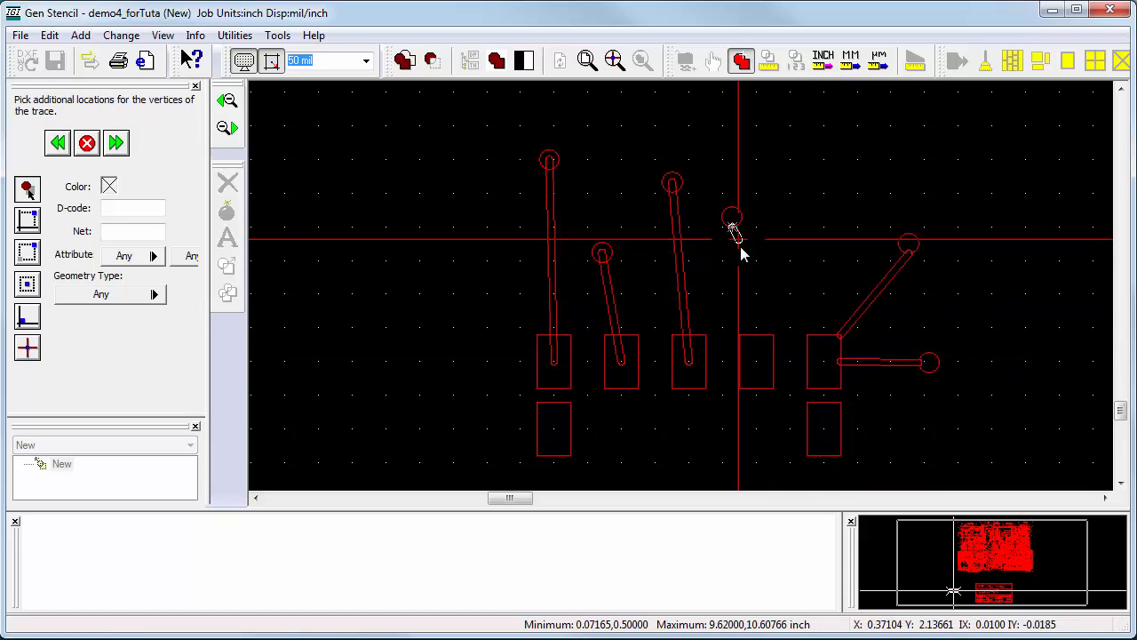
double_click(758, 340)
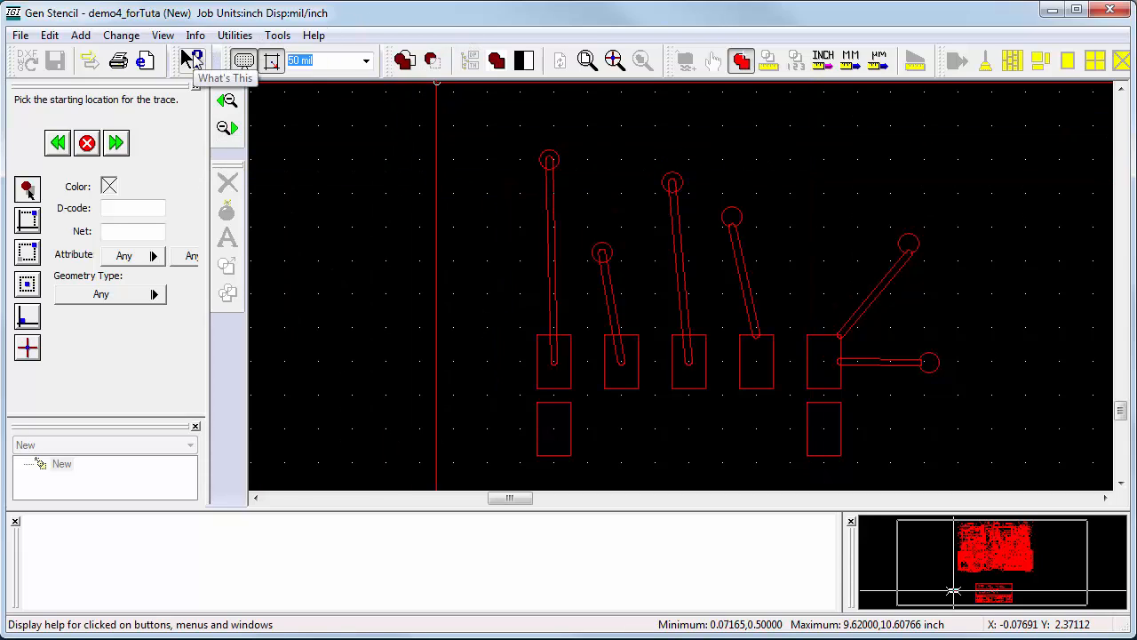
- Consult the context help topic on Primitive Selecting, including its on and off modes and its summary
left_click(188, 59)
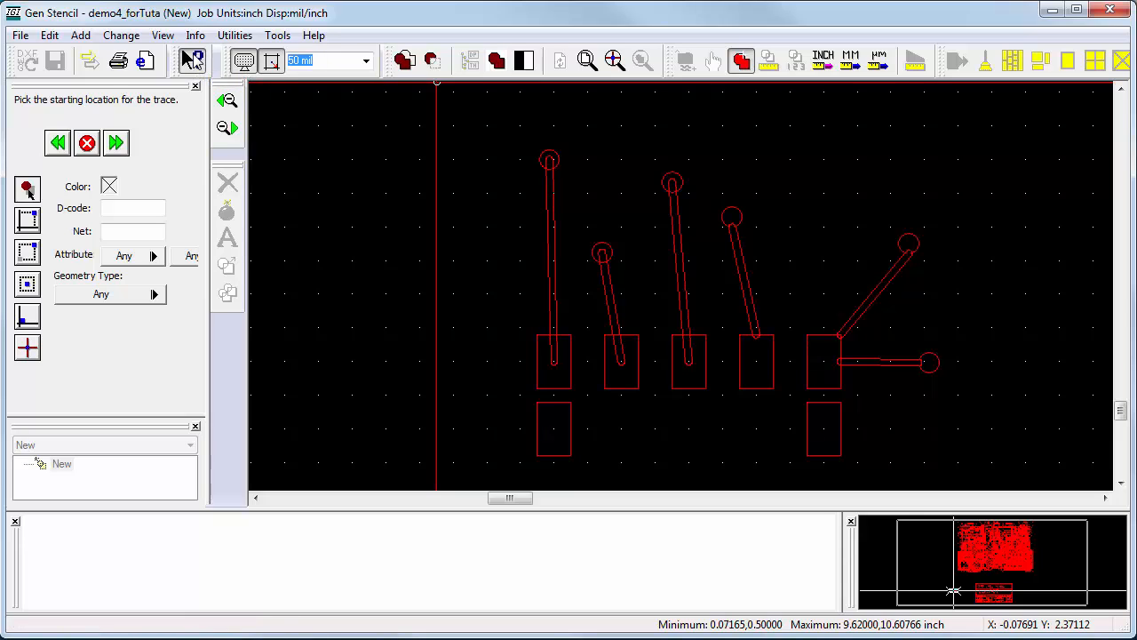
left_click(747, 62)
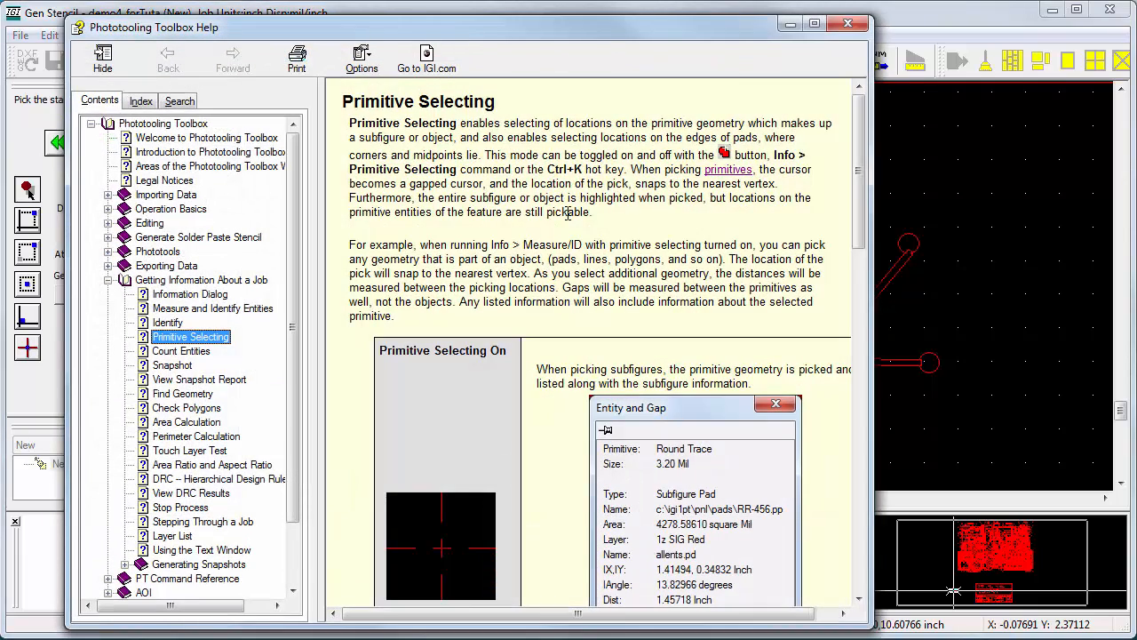
scroll(748, 222, "down", 2)
left_click(718, 219)
scroll(718, 219, "down", 3)
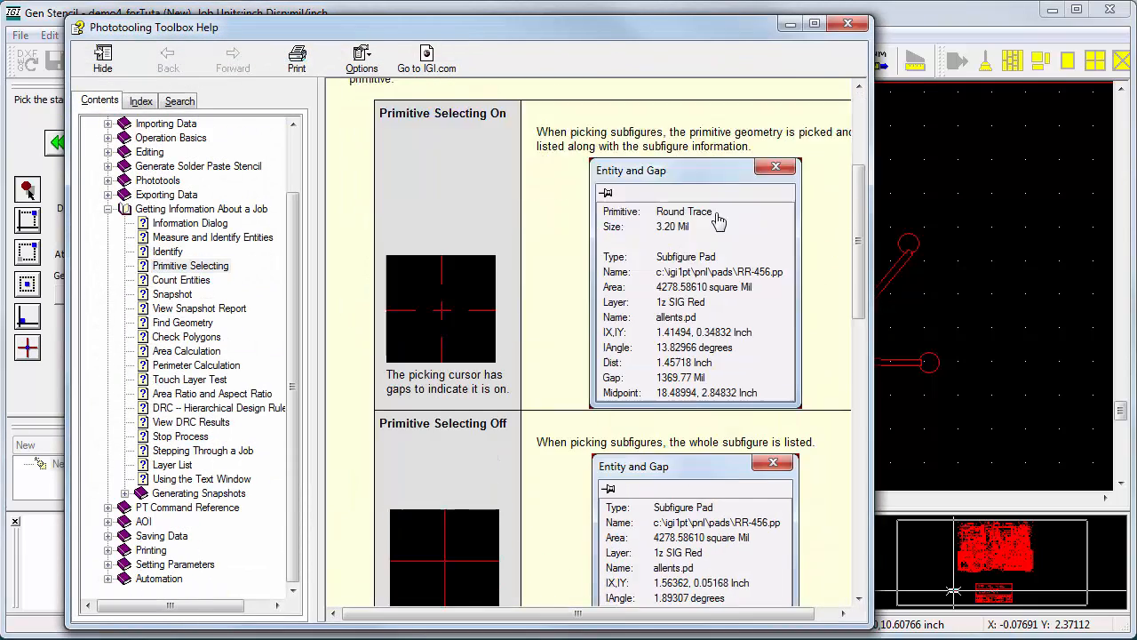
scroll(719, 221, "down", 6)
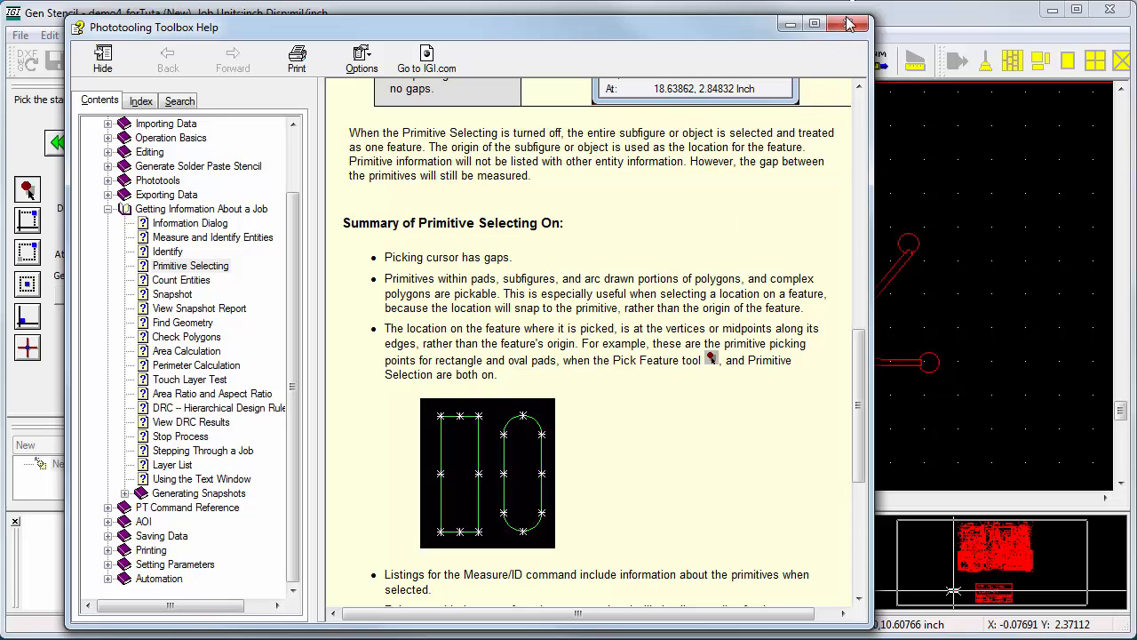
left_click(852, 24)
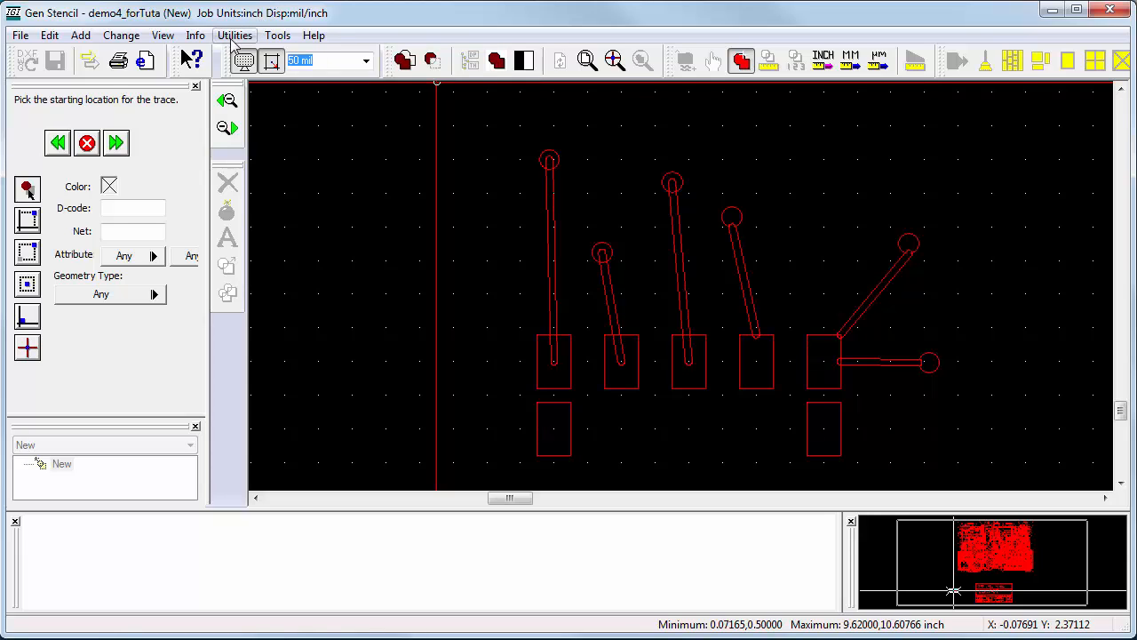
- Finish the trace command and start a polygon box centered on the center of the layout data
left_click(110, 144)
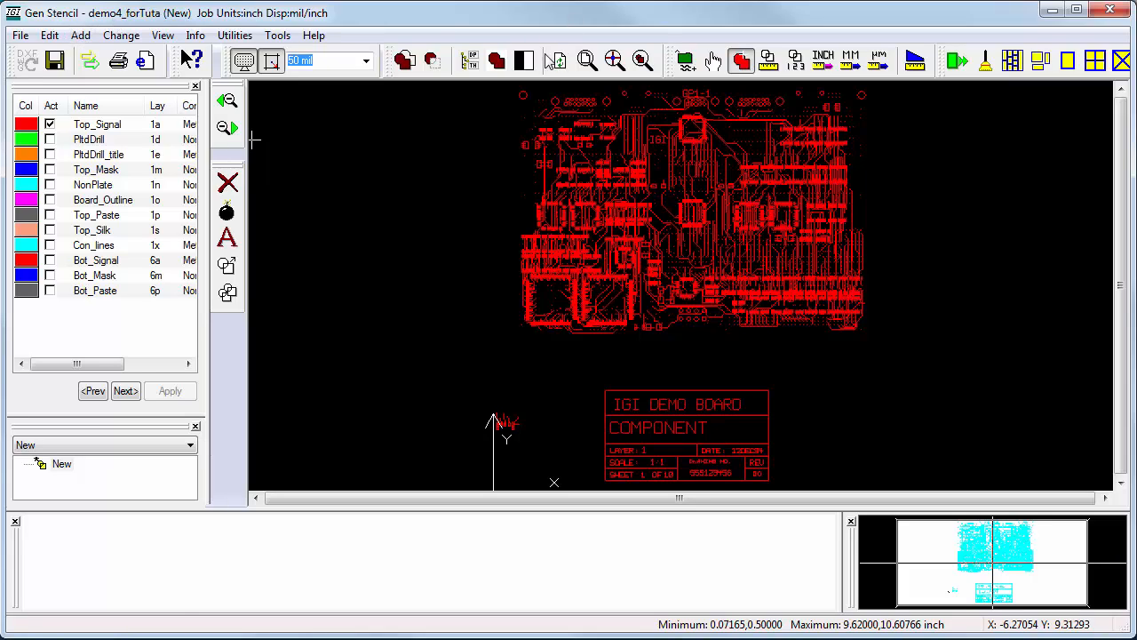
left_click(81, 36)
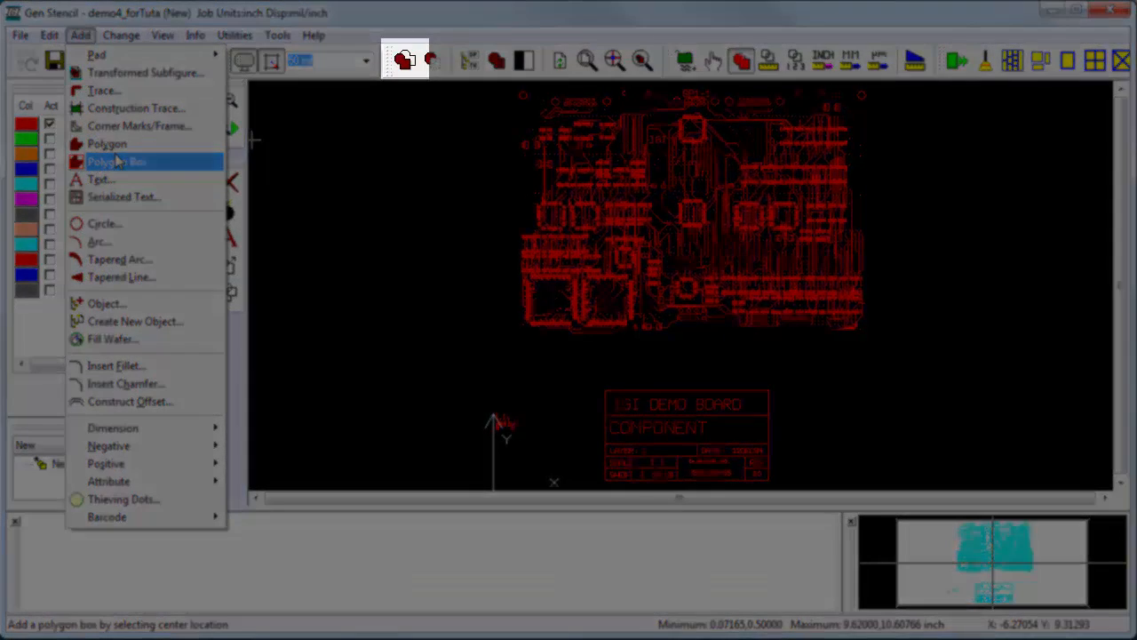
left_click(115, 161)
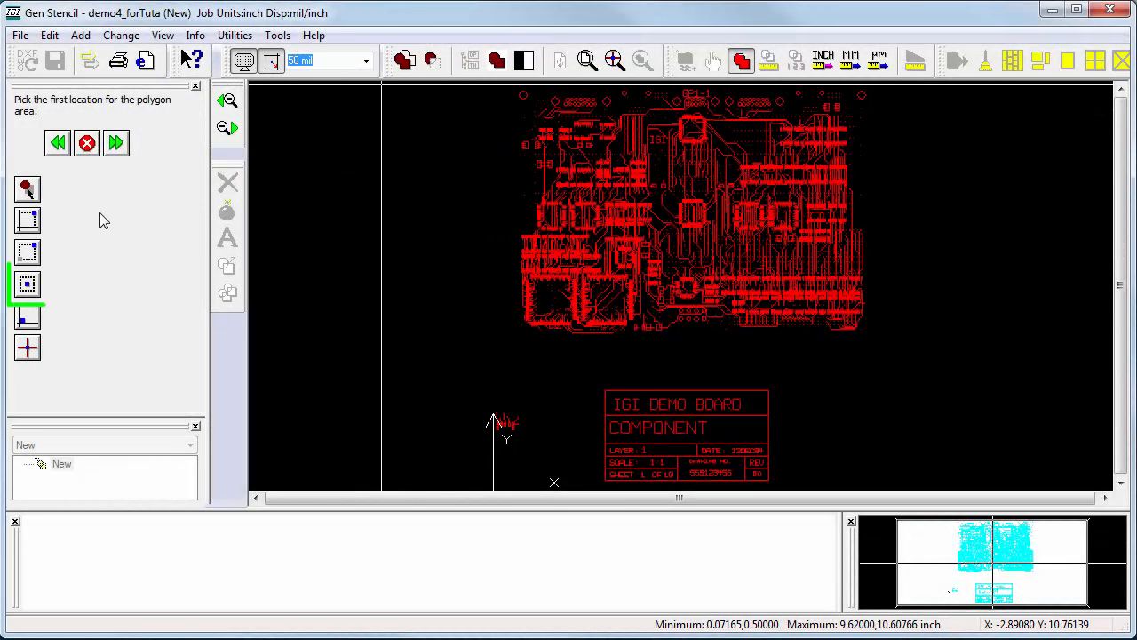
left_click(29, 294)
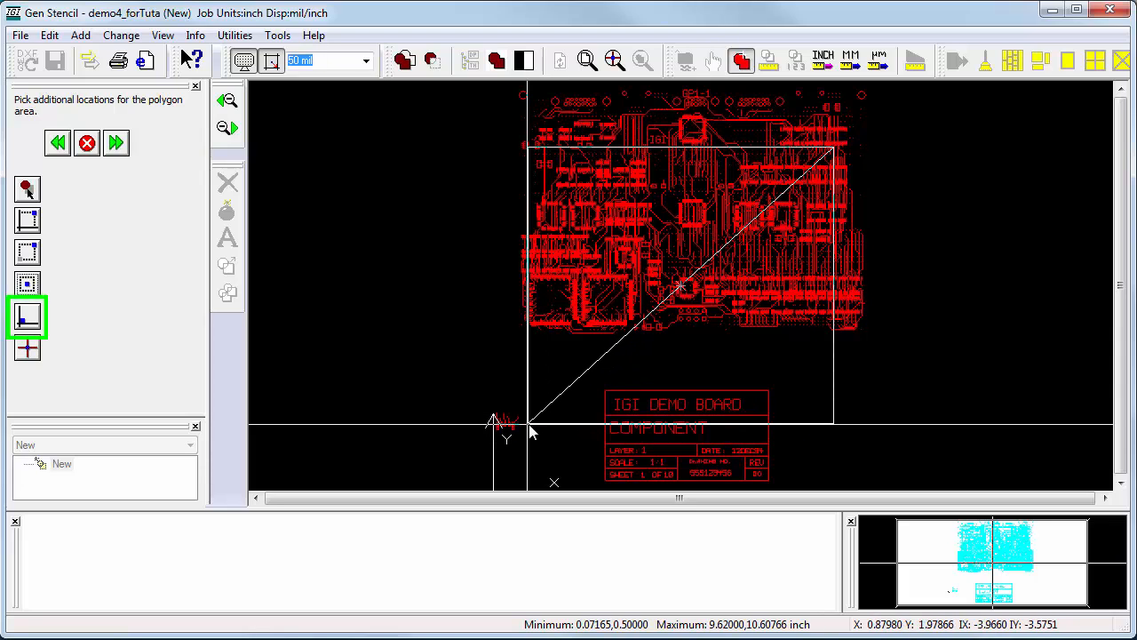
- Place the polygon box's corner in the empty area just below the board's lower-left corner, and remove that last point
left_click(520, 382)
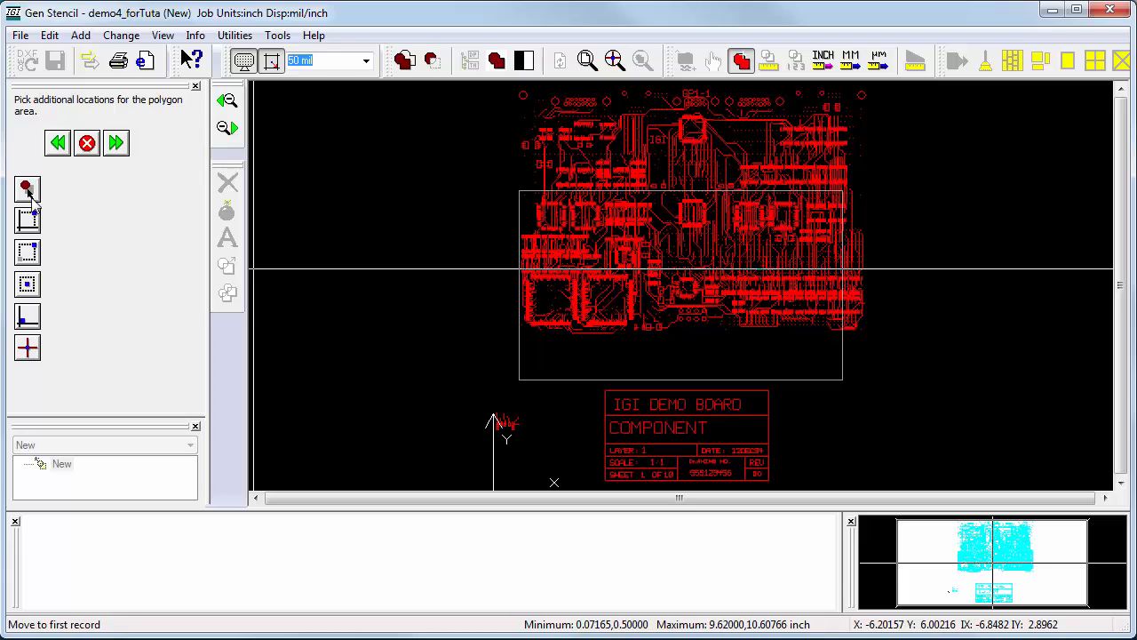
key("BackSpace")
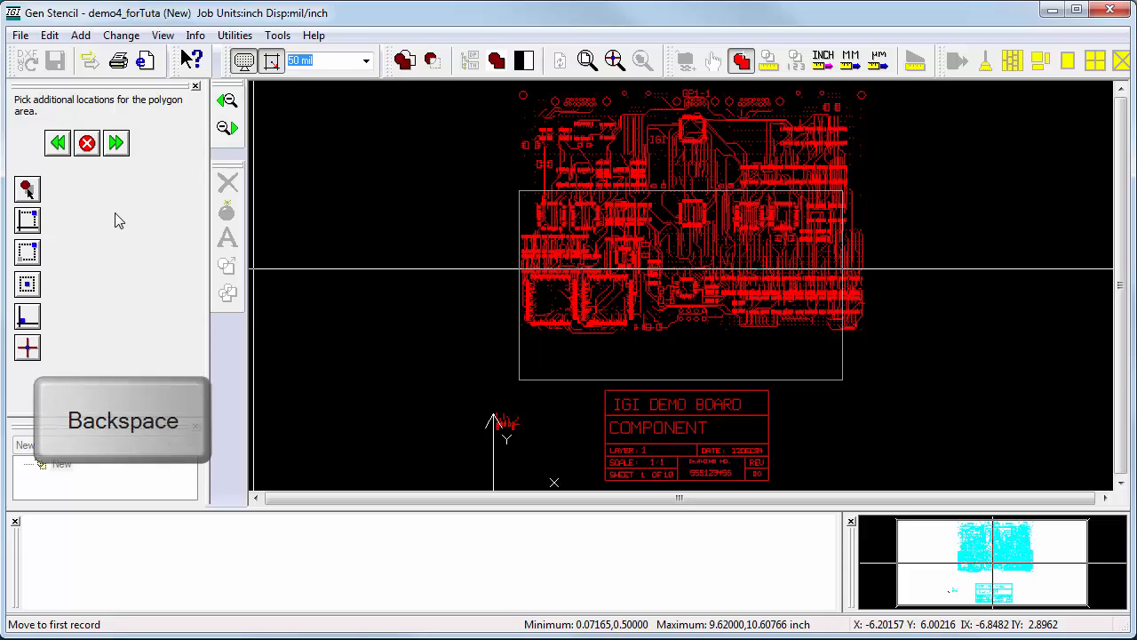
left_click(58, 147)
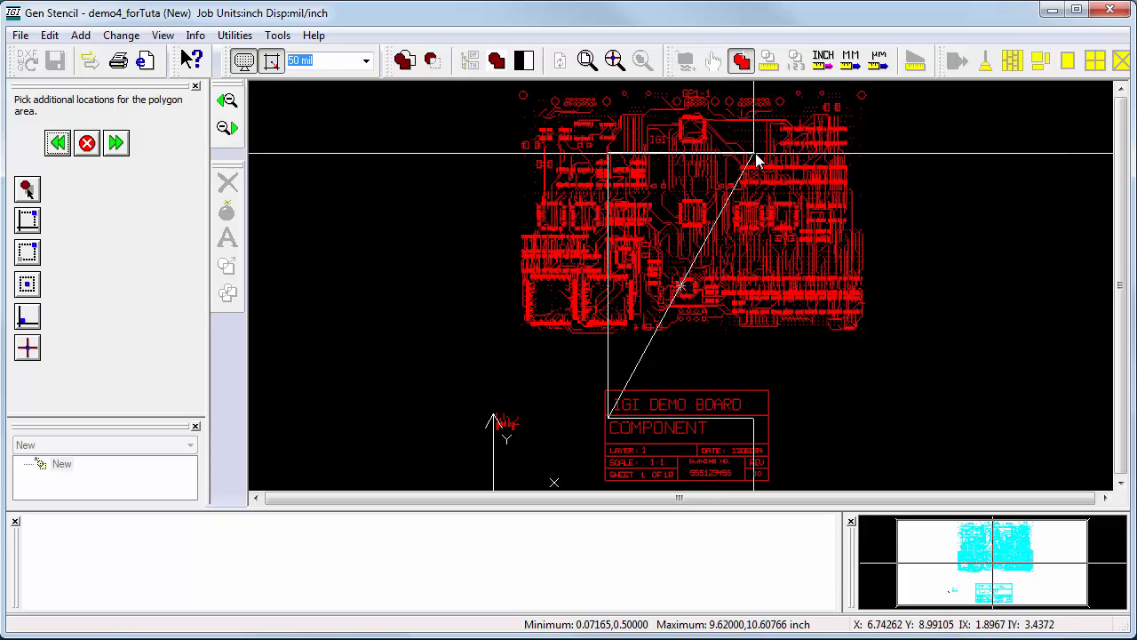
- Snap the polygon box's corner to the origin and complete the box
left_click(27, 317)
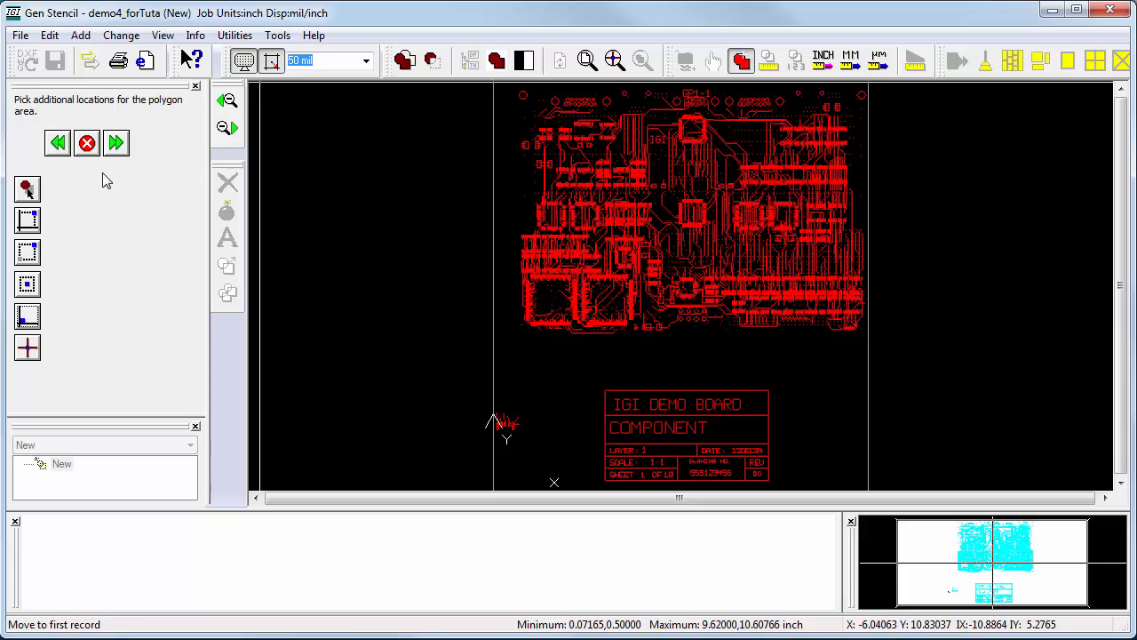
left_click(127, 151)
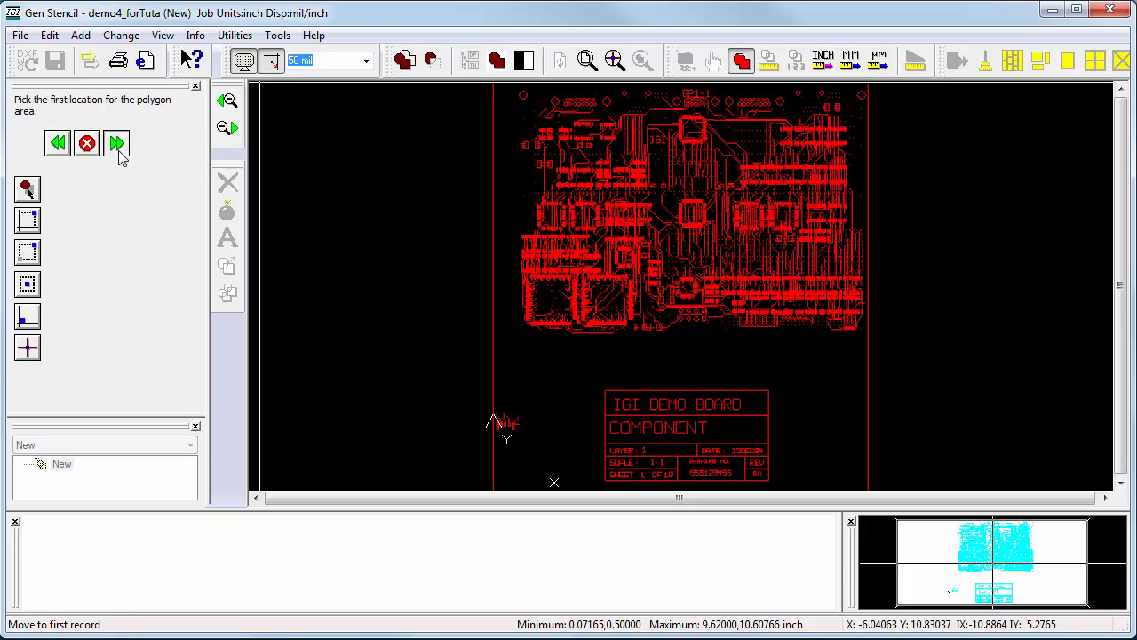
left_click(118, 145)
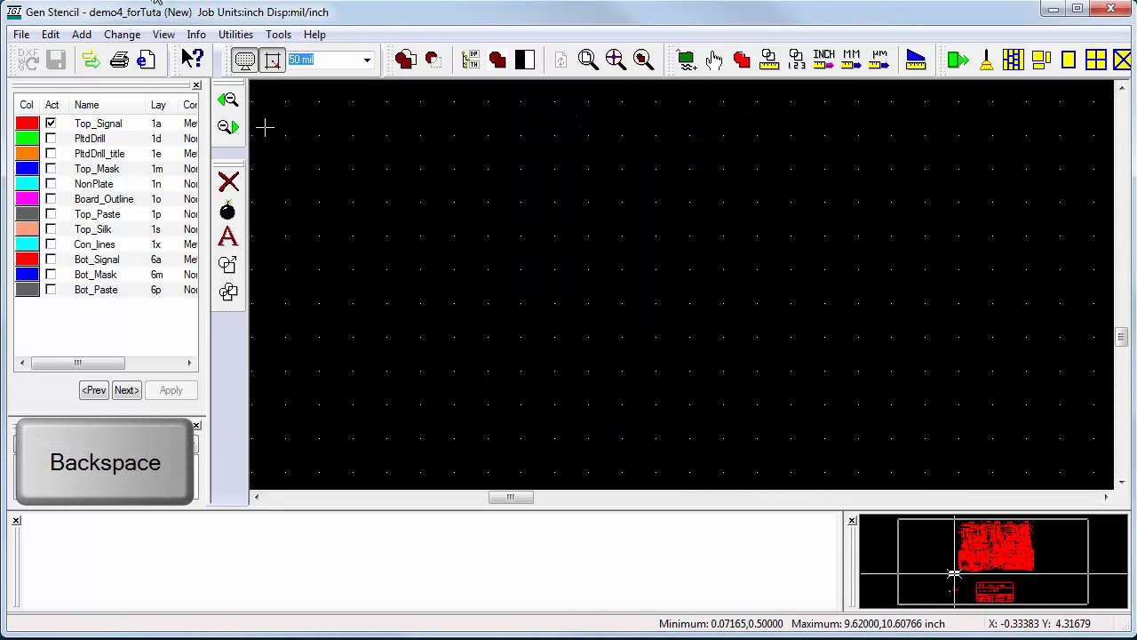
- Place three 40 mil round pads on grid points along a diagonal descending to the right
left_click(82, 34)
mouse_move(111, 58)
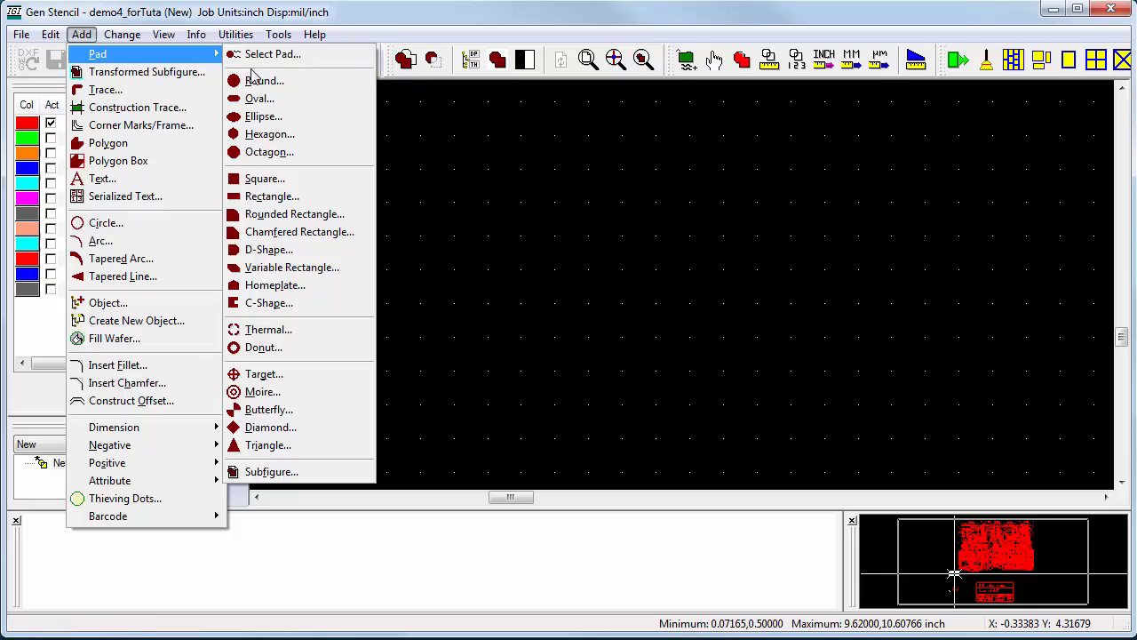
left_click(266, 81)
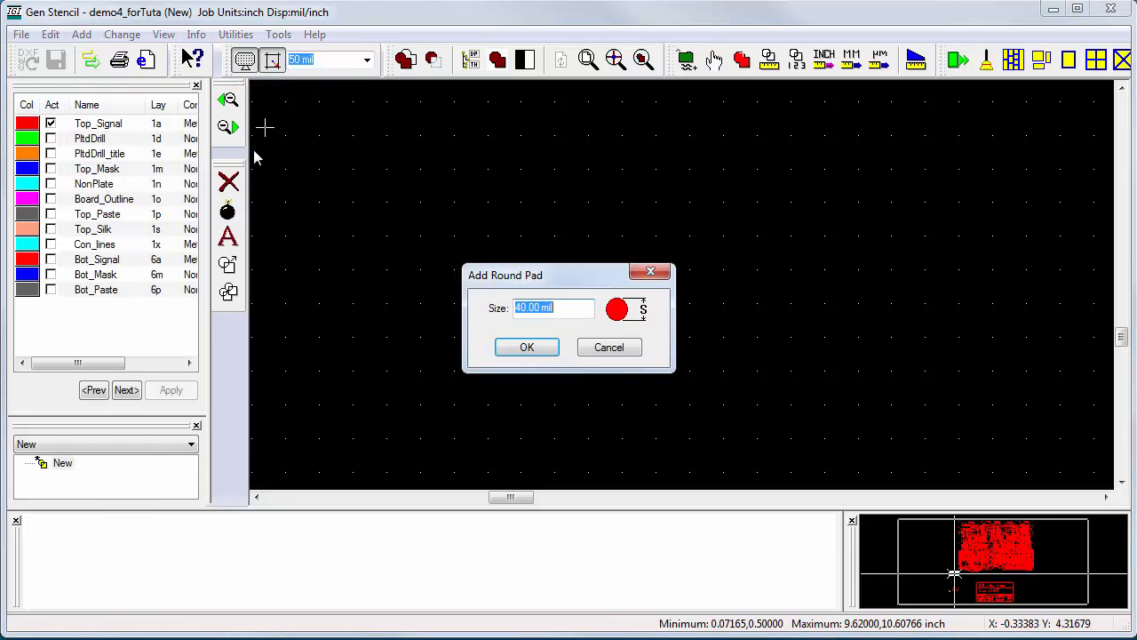
left_click(498, 346)
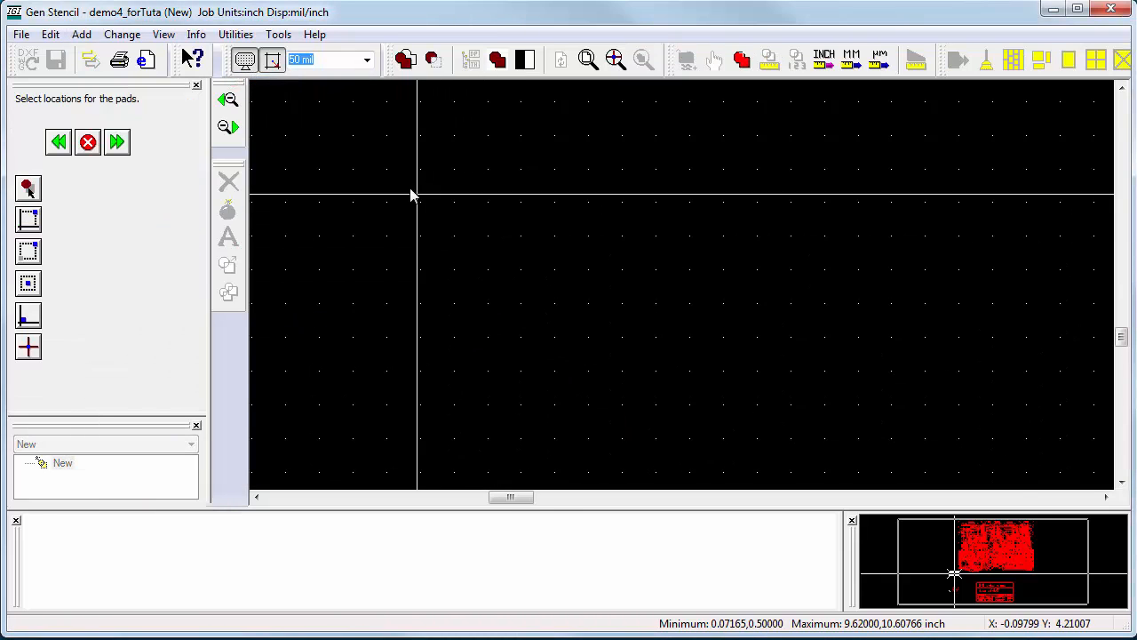
left_click(388, 168)
left_click(454, 236)
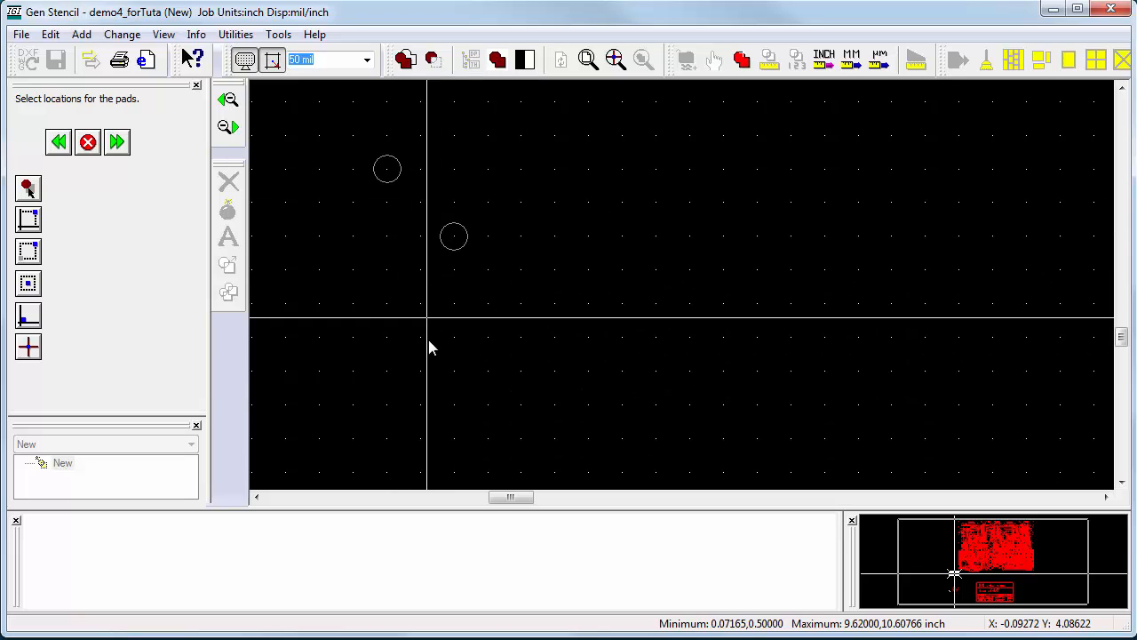
left_click(555, 338)
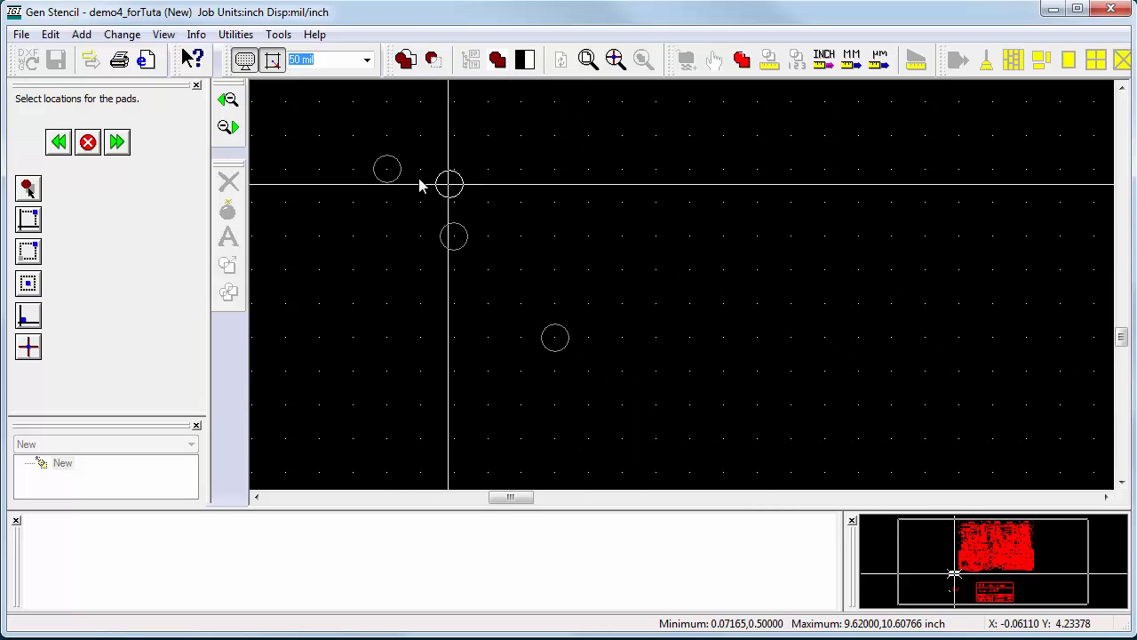
- Remove the three uncommitted round pads one at a time and end the pad command
key("BackSpace")
left_click(60, 148)
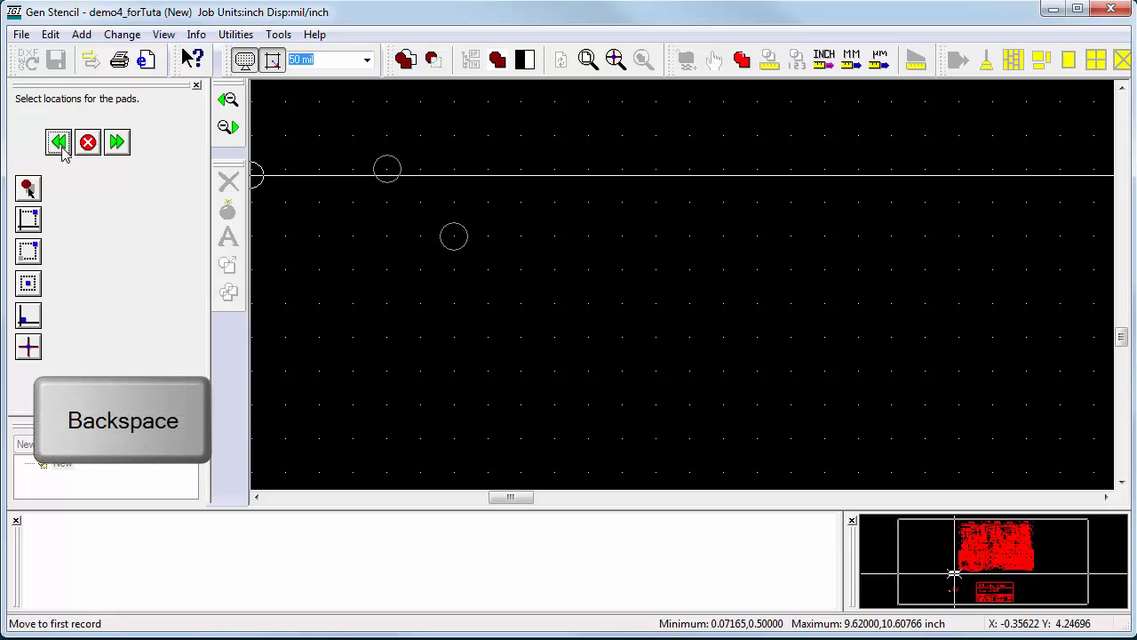
left_click(64, 154)
key("BackSpace")
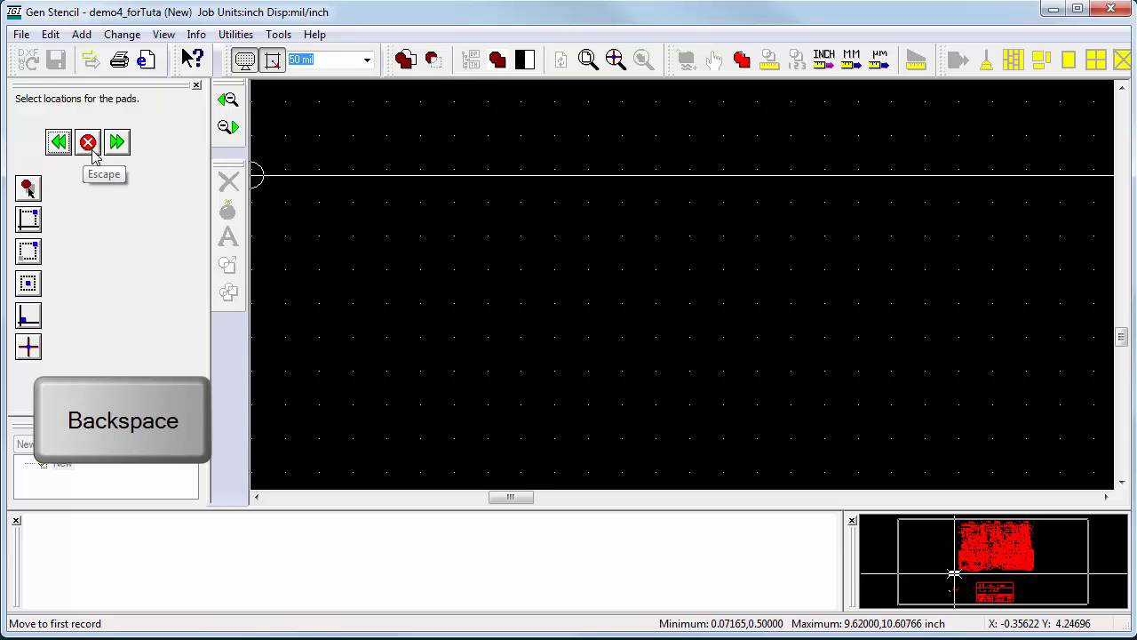
left_click(117, 143)
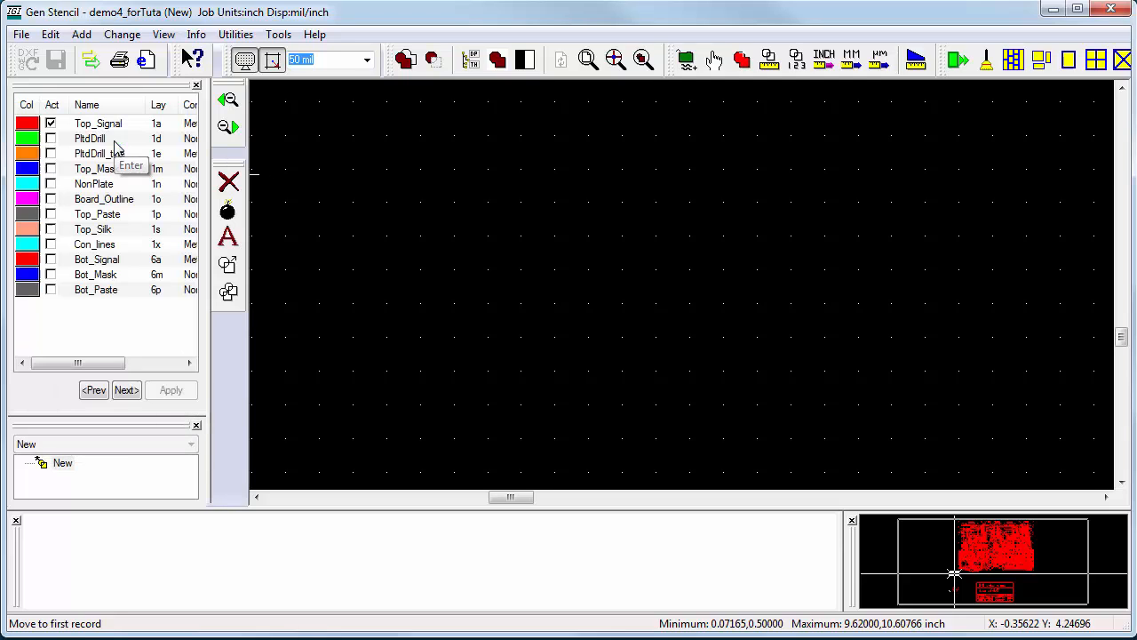
- Add a 20 mil round, chained trace in an L shape, five grid spacings down and four to the right
left_click(81, 34)
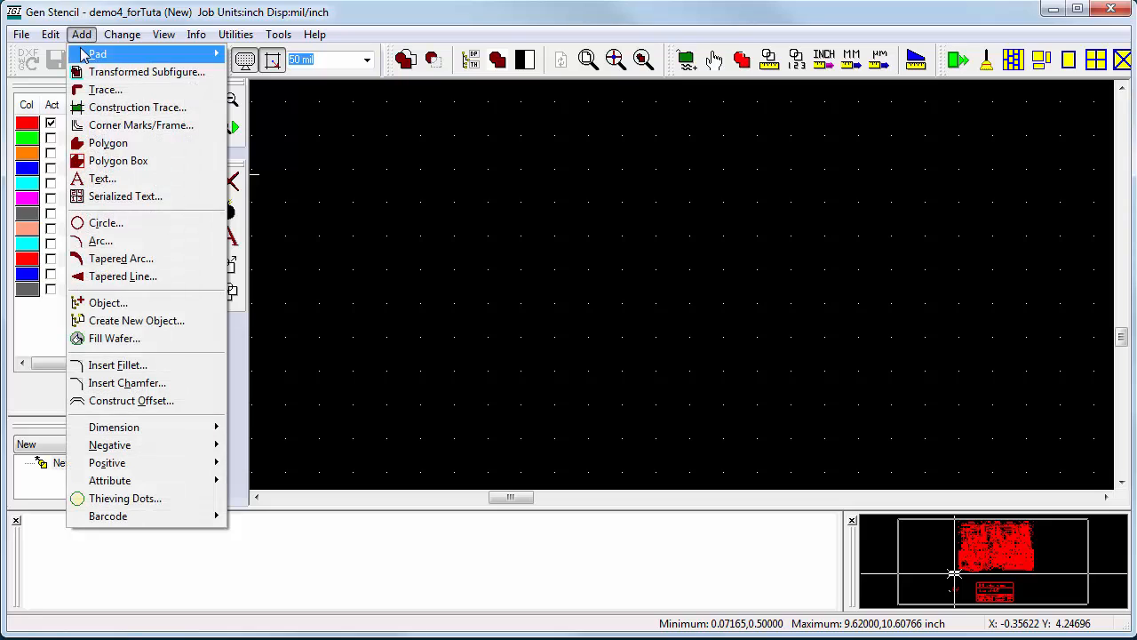
left_click(81, 90)
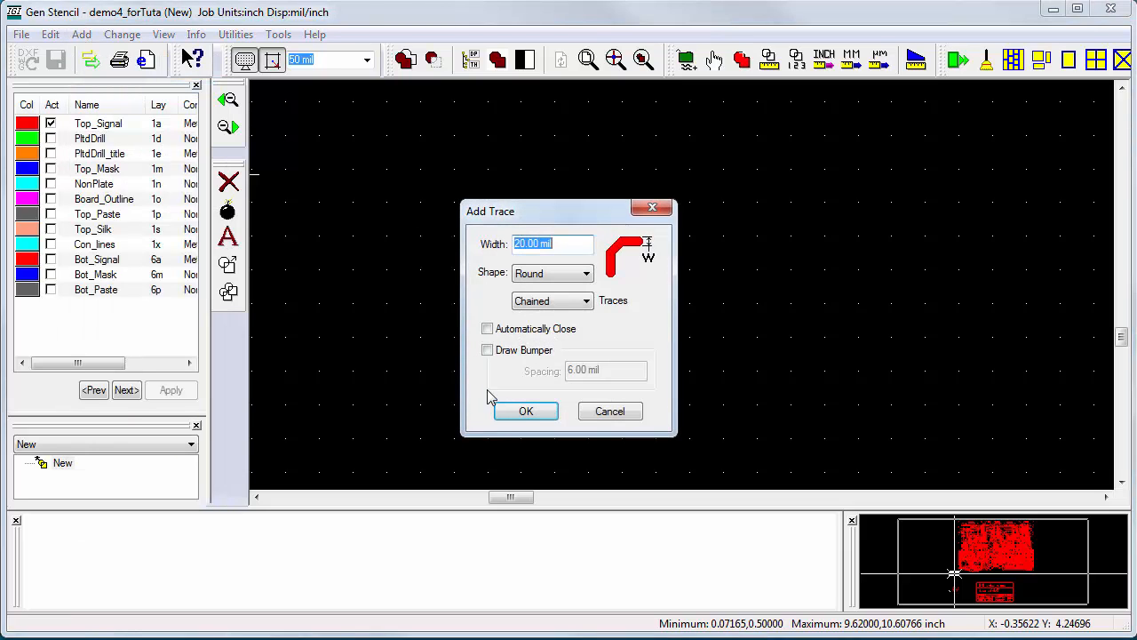
left_click(511, 413)
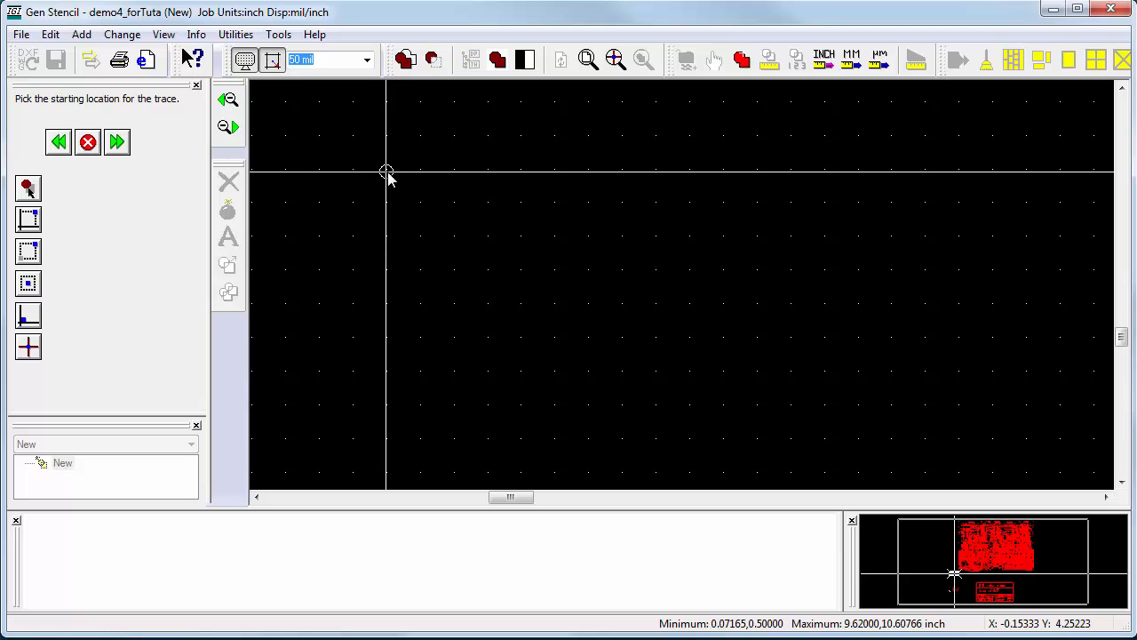
left_click(387, 171)
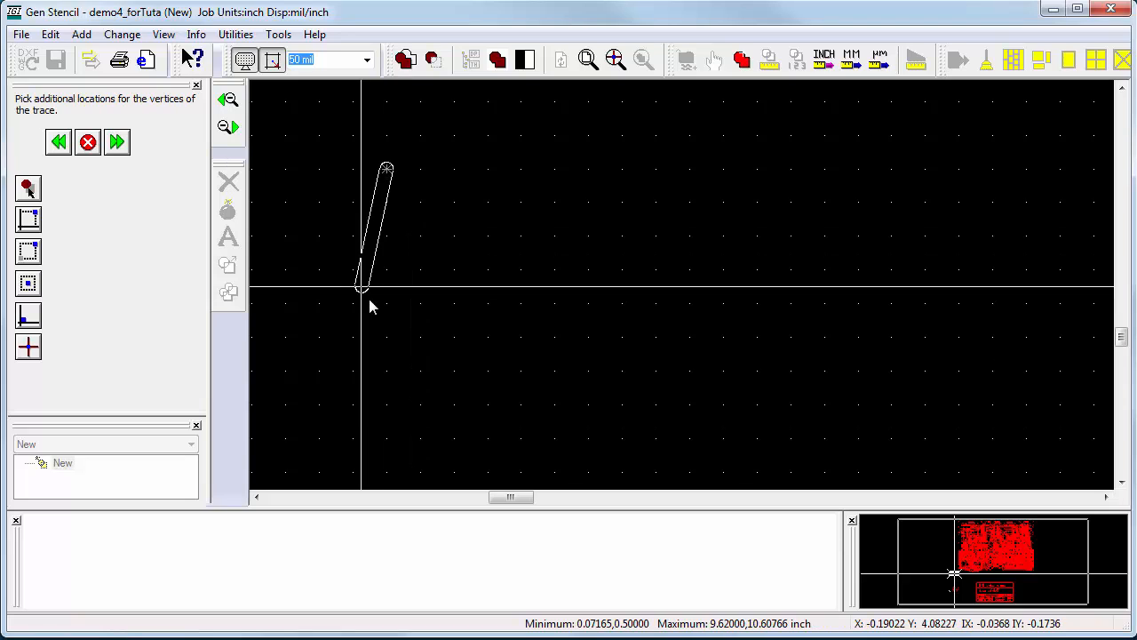
left_click(385, 337)
left_click(525, 337)
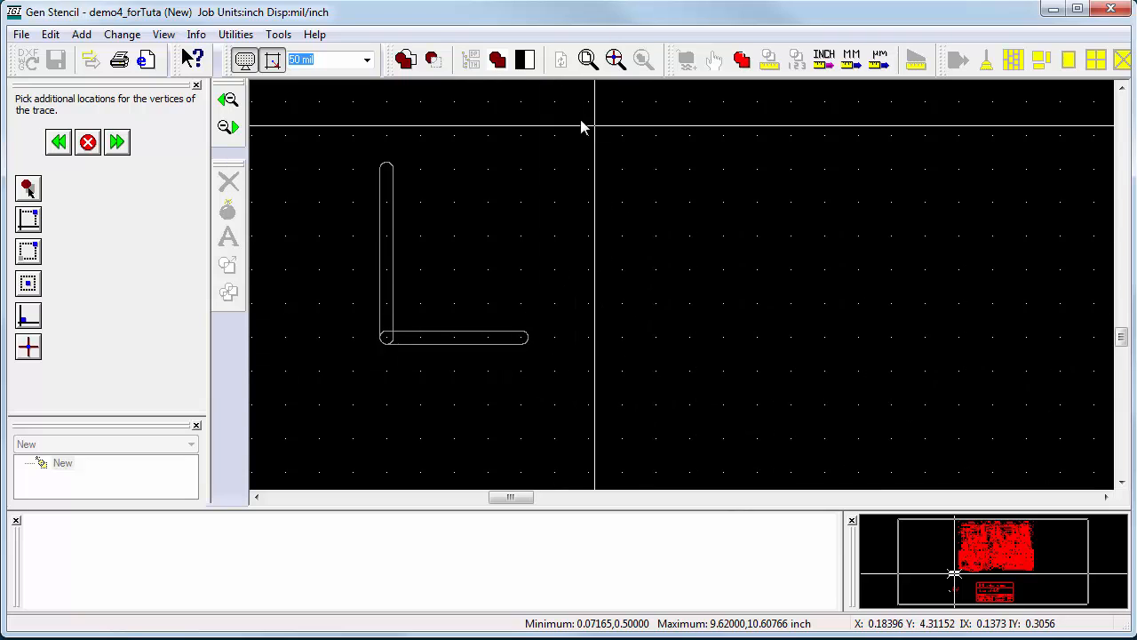
right_click(556, 233)
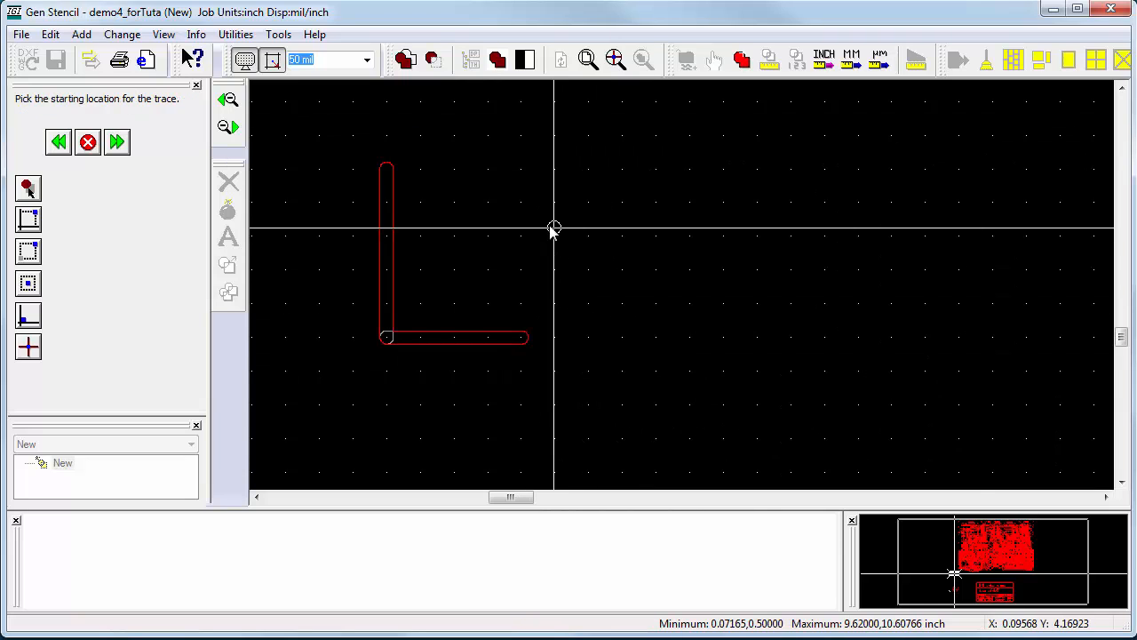
- Add a second chained trace right of the L, running five grid spacings right and six down
left_click(488, 169)
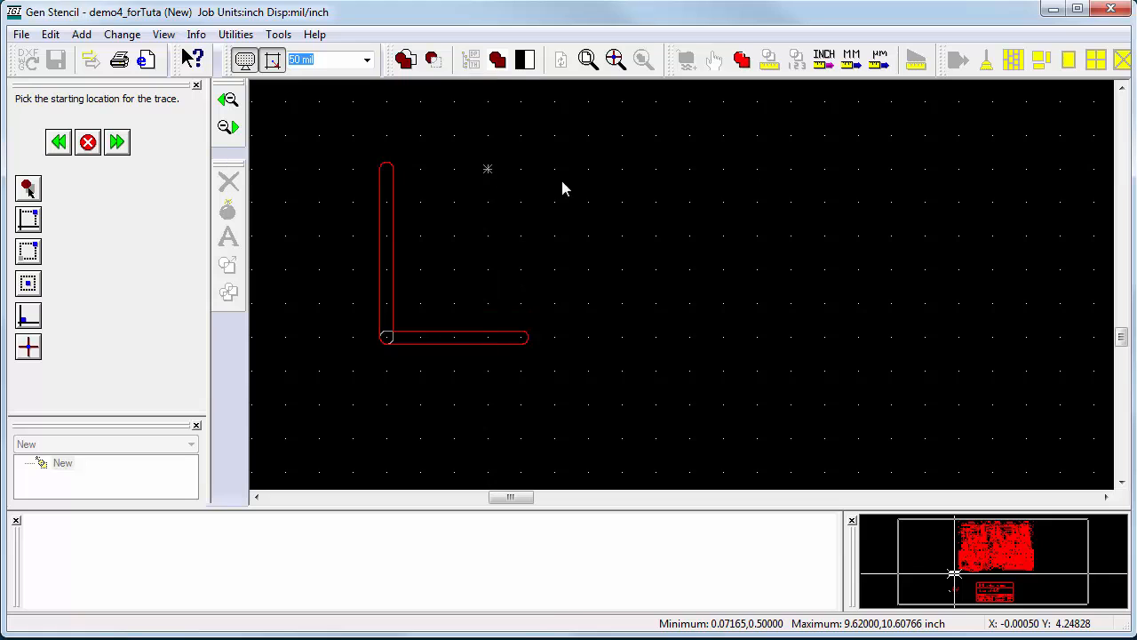
left_click(655, 169)
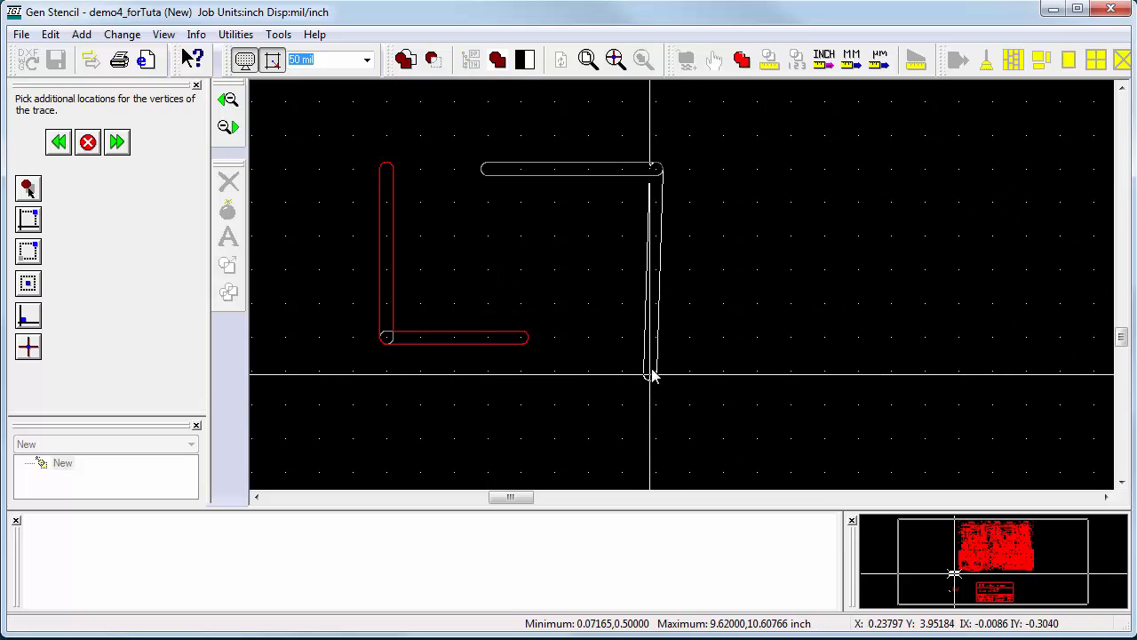
left_click(654, 374)
right_click(649, 376)
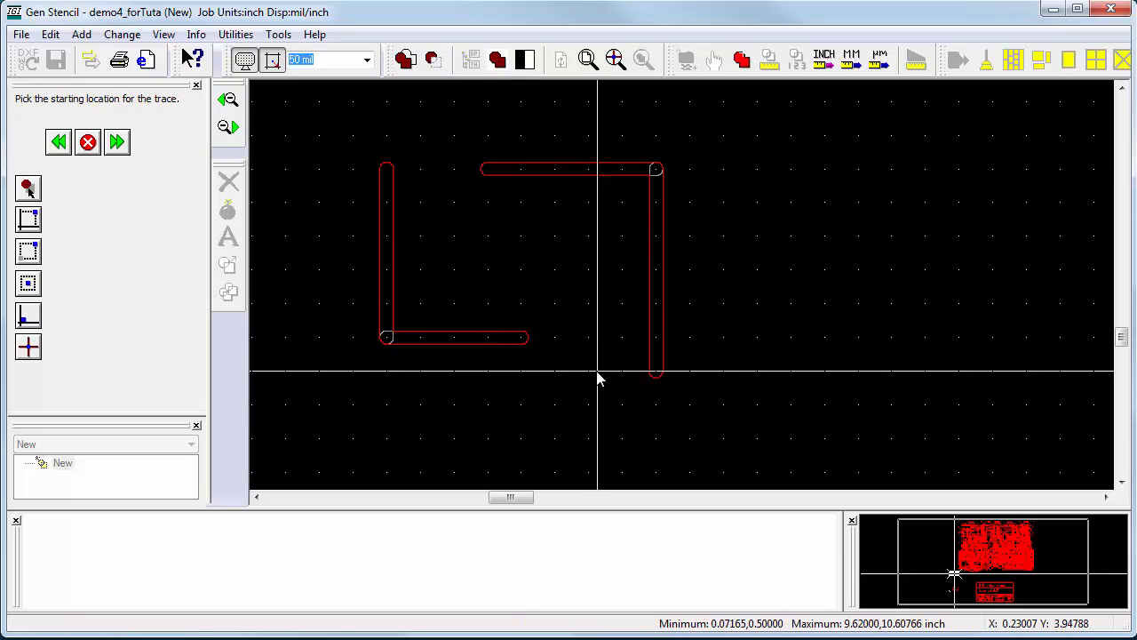
- Draw a third two-segment trace between the existing two, and remove its vertices one by one
left_click(453, 202)
left_click(598, 251)
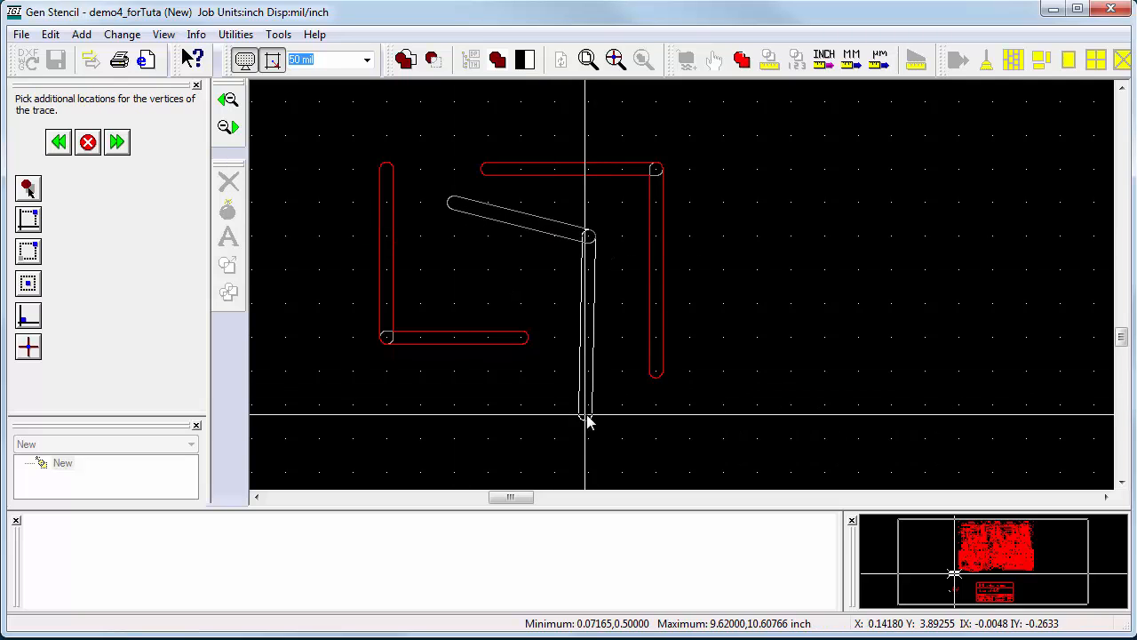
key("BackSpace")
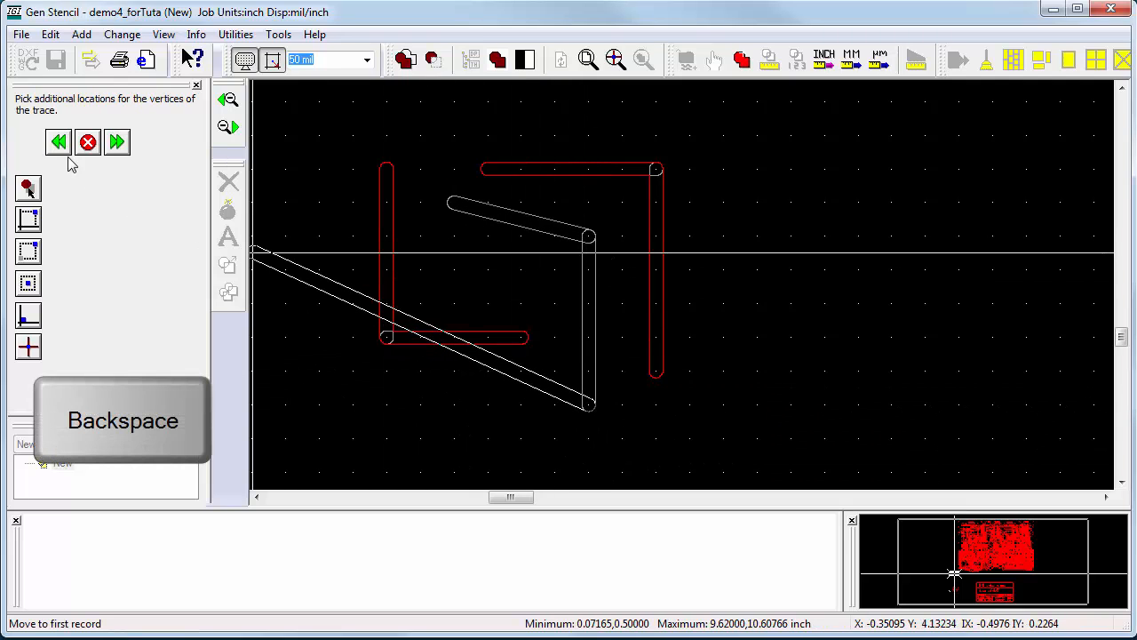
left_click(60, 148)
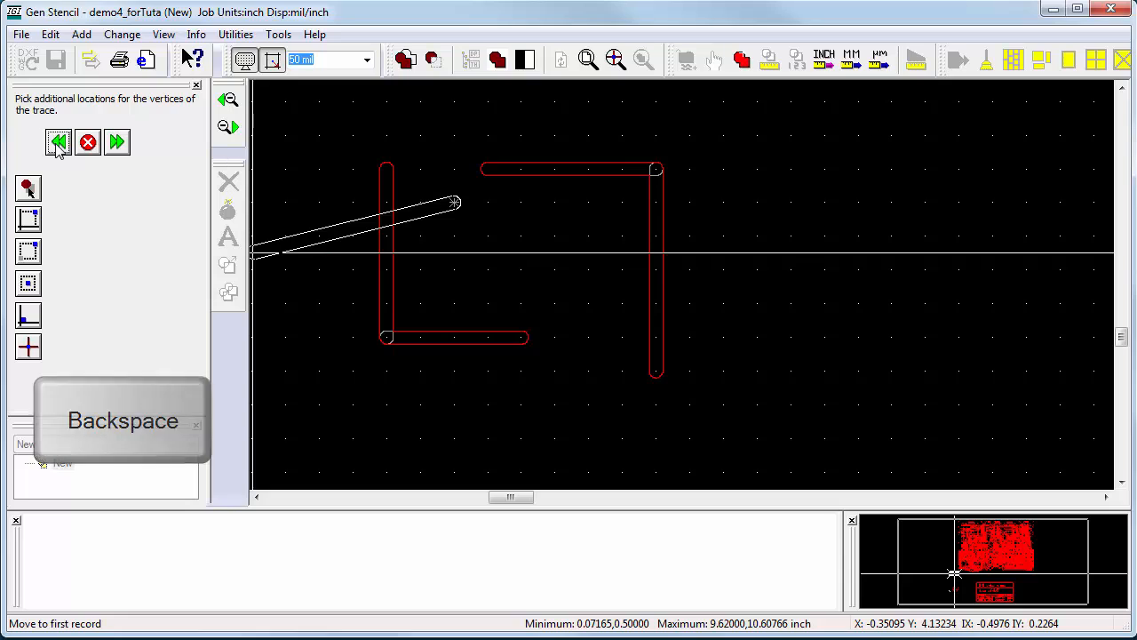
left_click(60, 150)
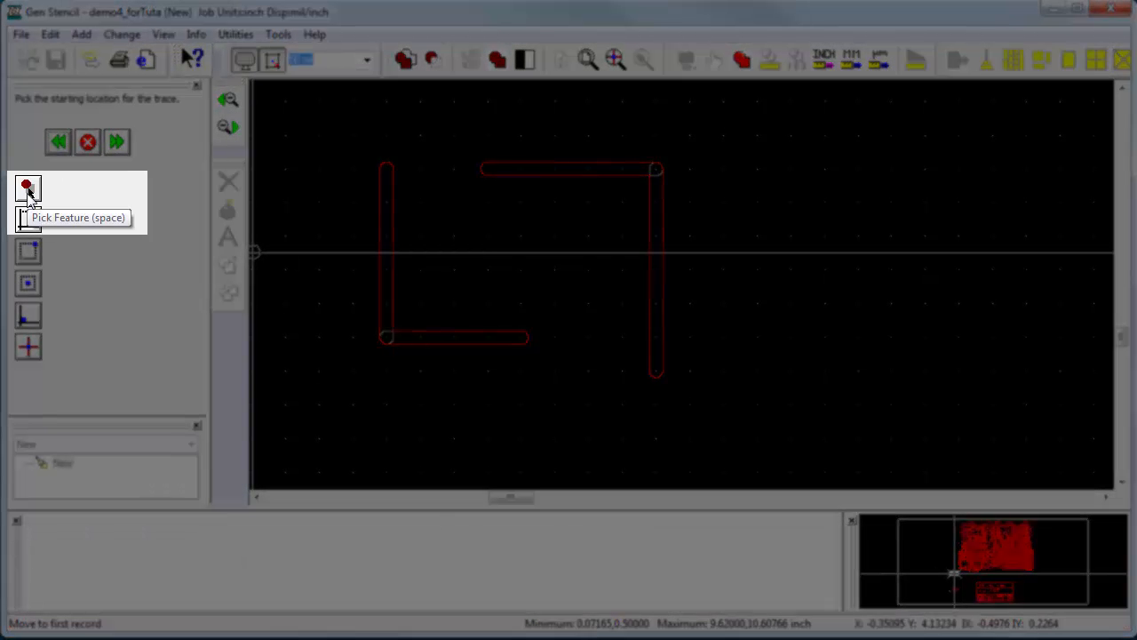
- Turn on Pick Feature and start a trace at the upper end of the L-shaped trace
left_click(27, 188)
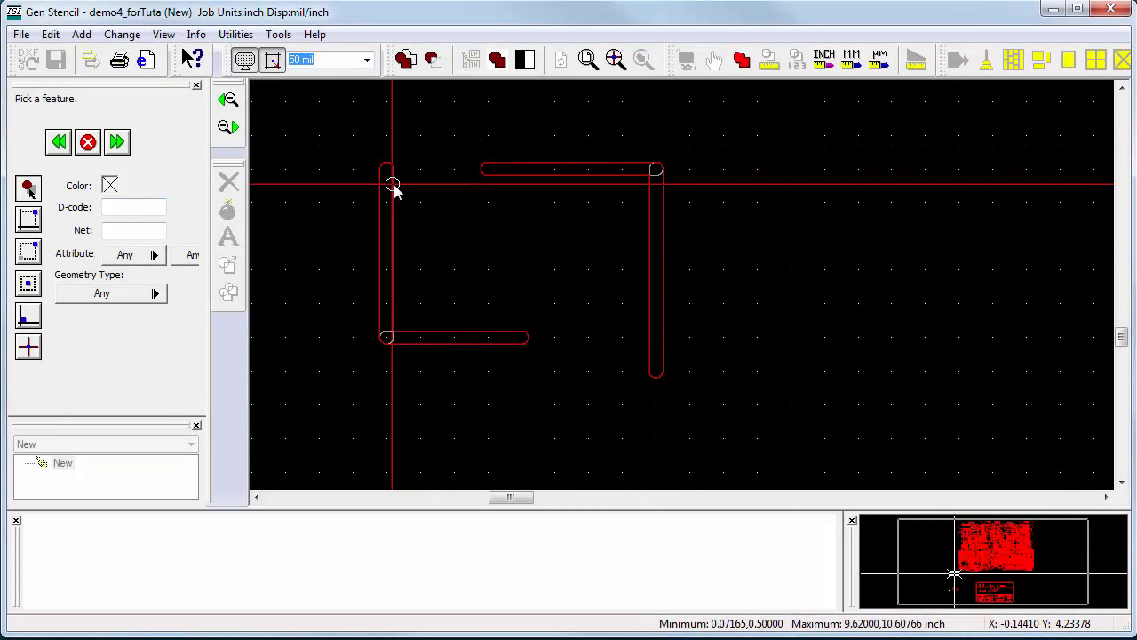
left_click(394, 186)
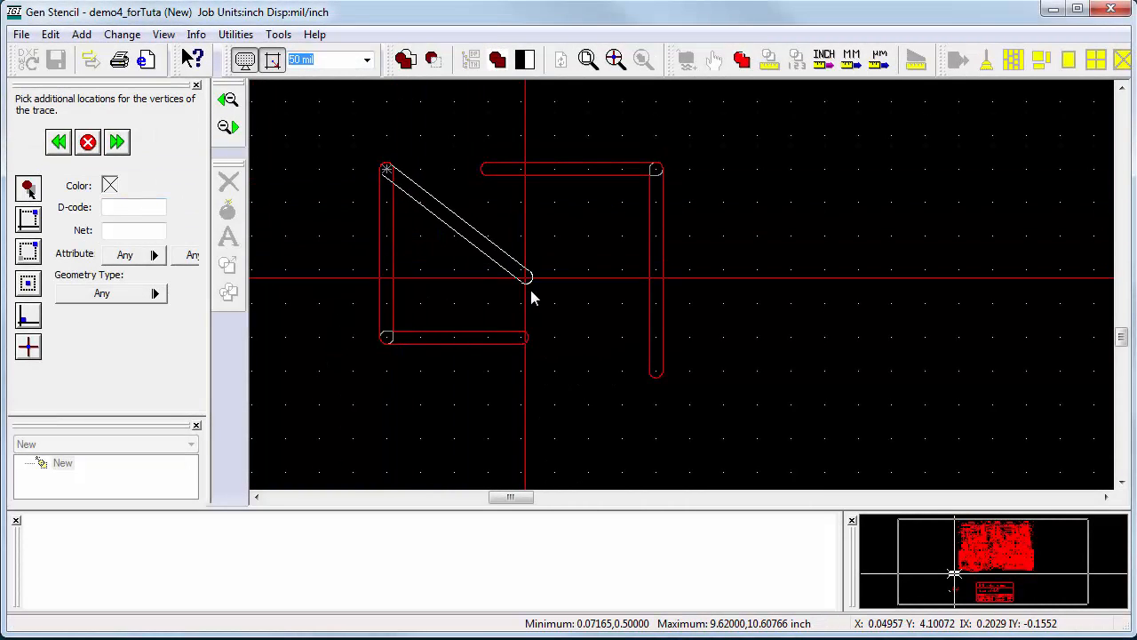
- Extend the trace to the L's right end and the second trace's lower end, and remove both vertices
left_click(520, 340)
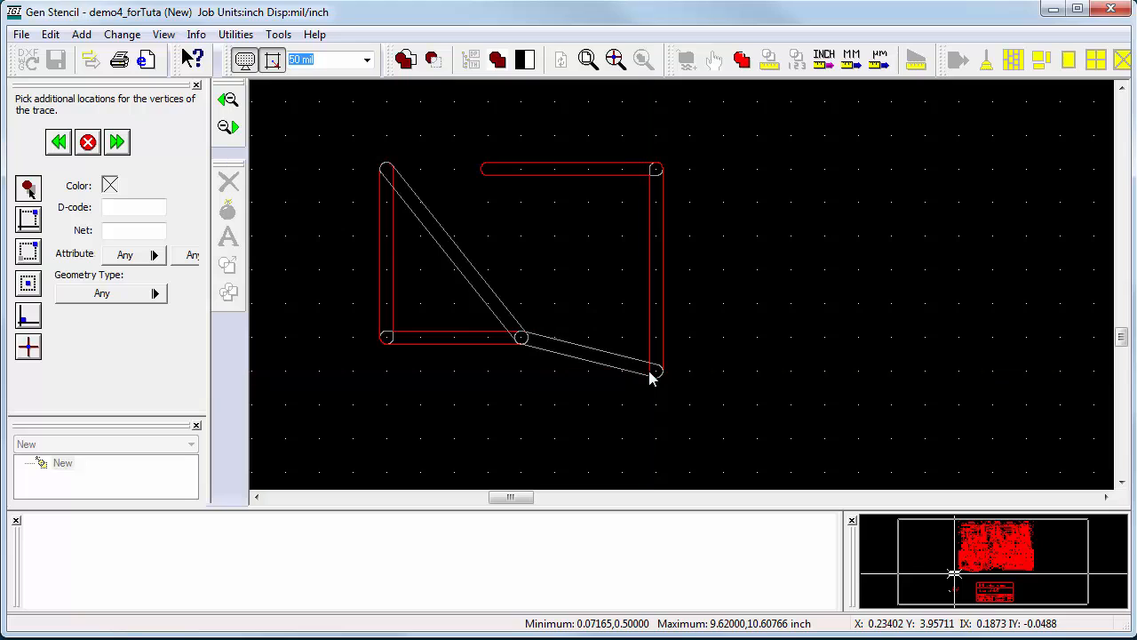
left_click(656, 371)
left_click(56, 143)
left_click(56, 144)
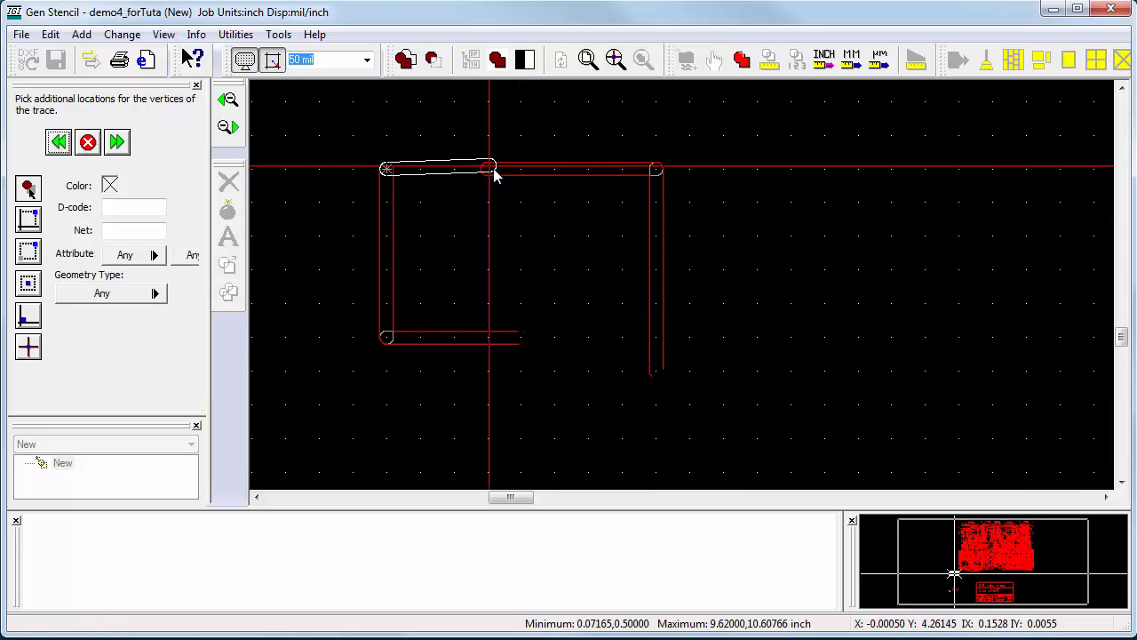
- Finish the trace joining the L's upper end to the second trace's upper-left end, and leave the Trace command
left_click(118, 143)
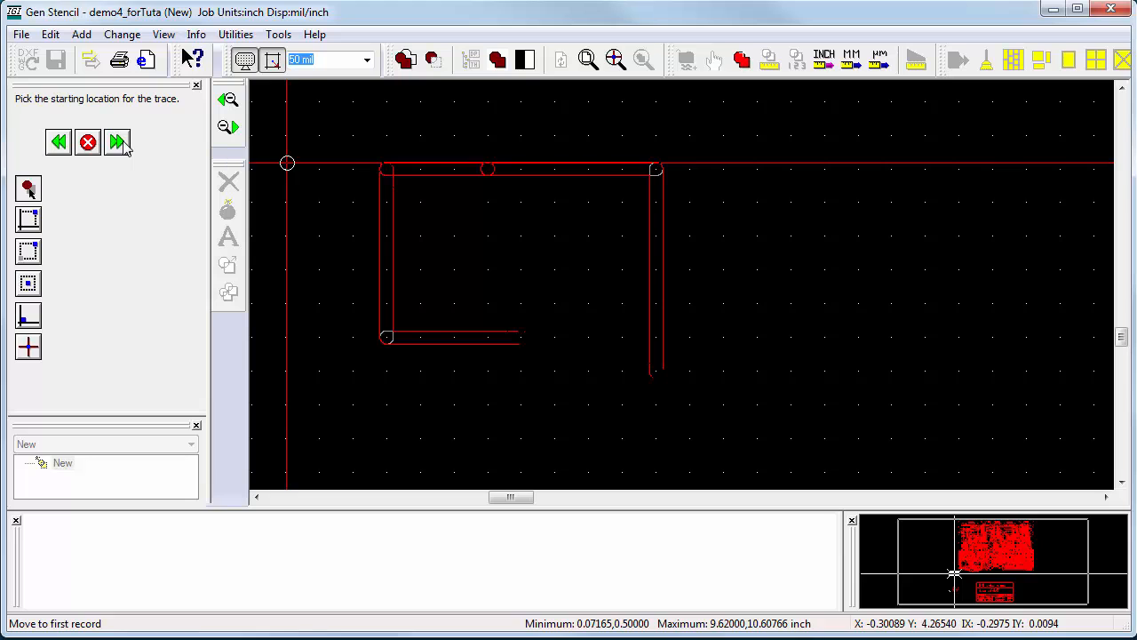
left_click(124, 147)
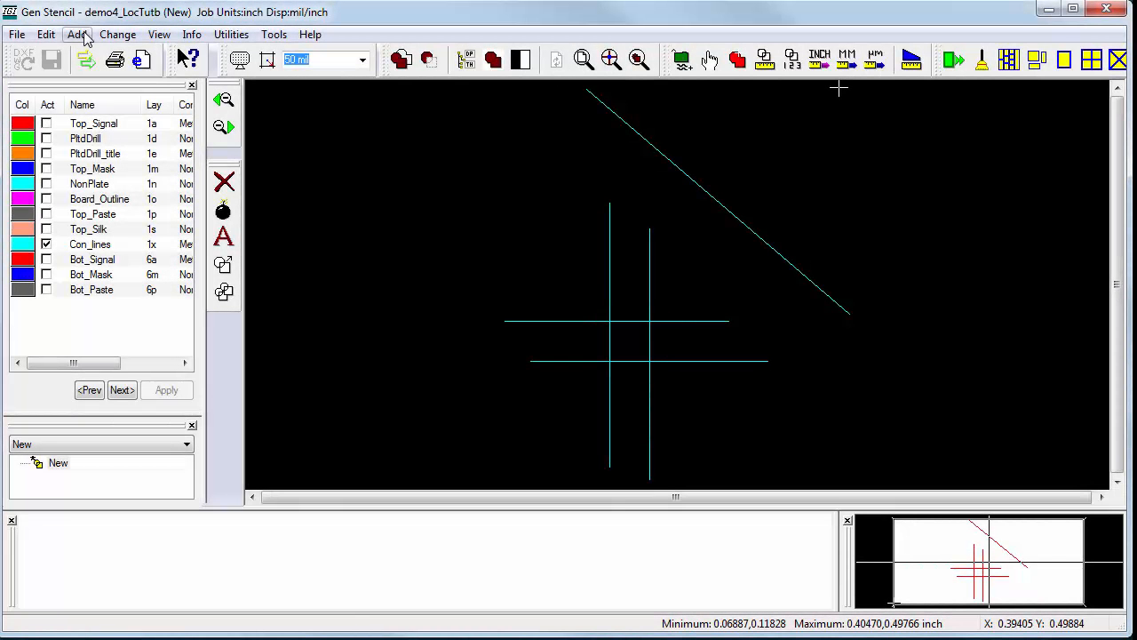
- Start a trace at the intersection of the upper horizontal and left vertical construction lines, using Intersection of Two Entities
left_click(82, 35)
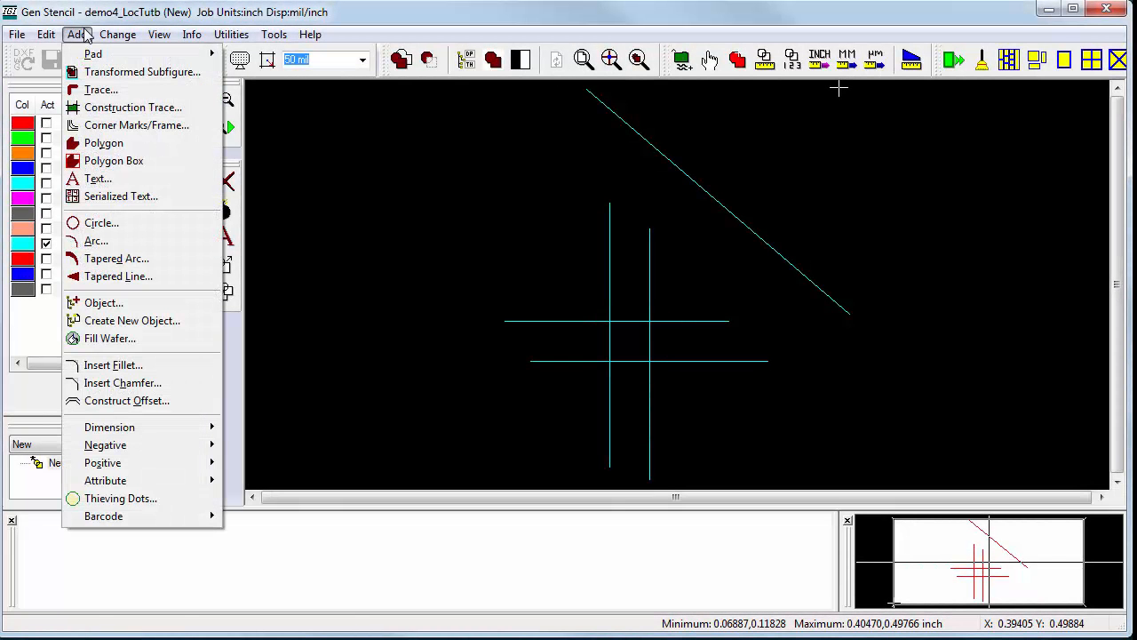
left_click(92, 92)
key("Return")
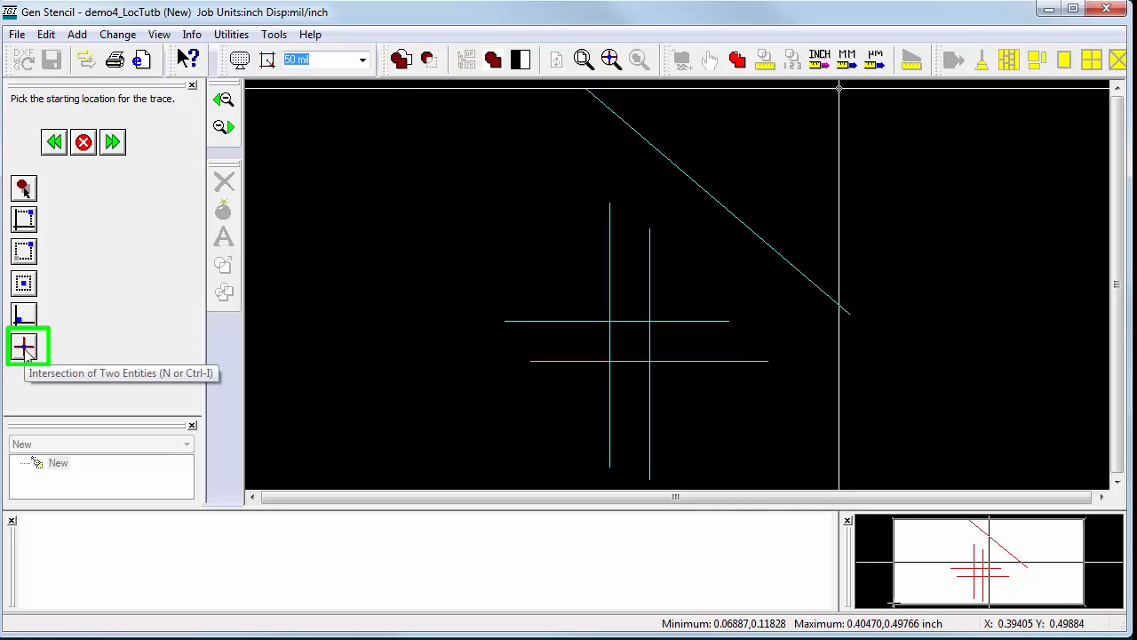
key("n")
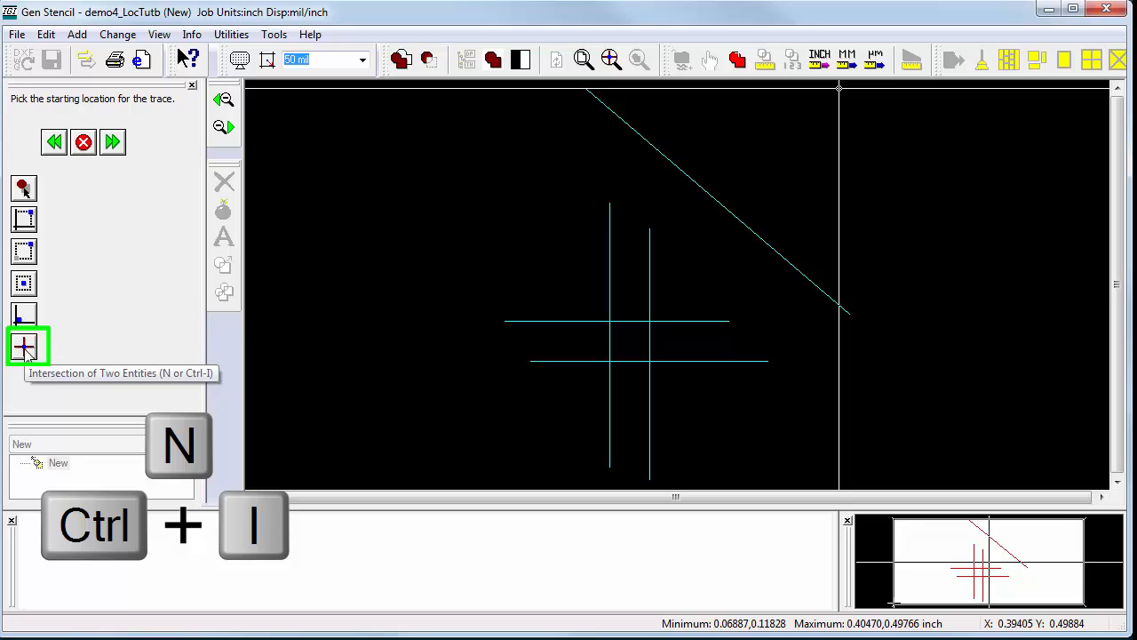
left_click(25, 352)
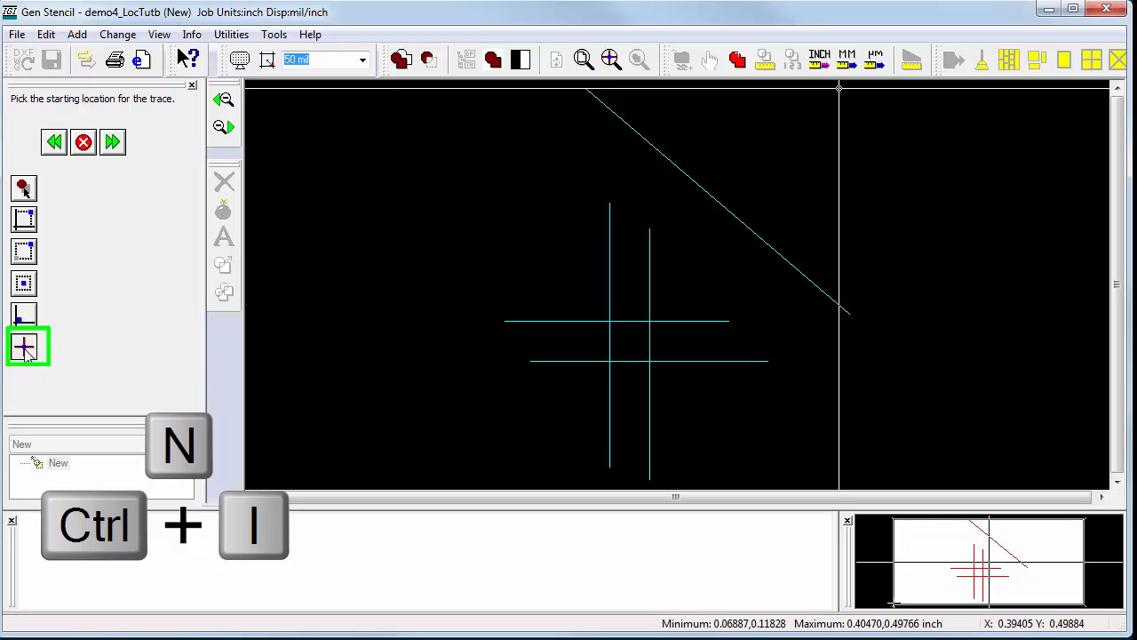
left_click(526, 322)
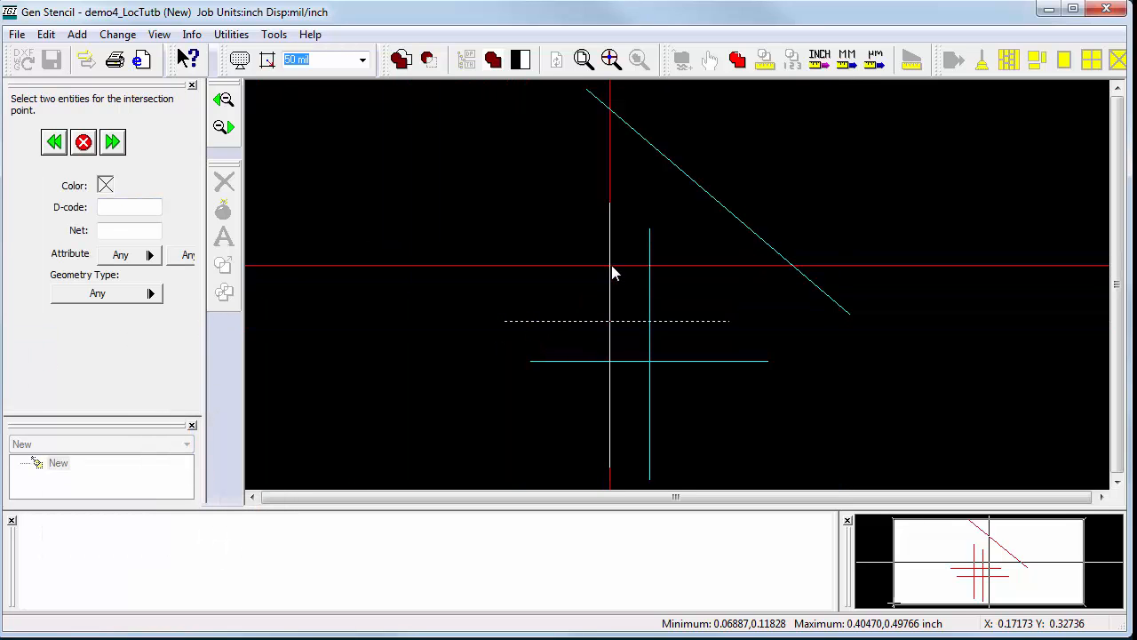
left_click(611, 264)
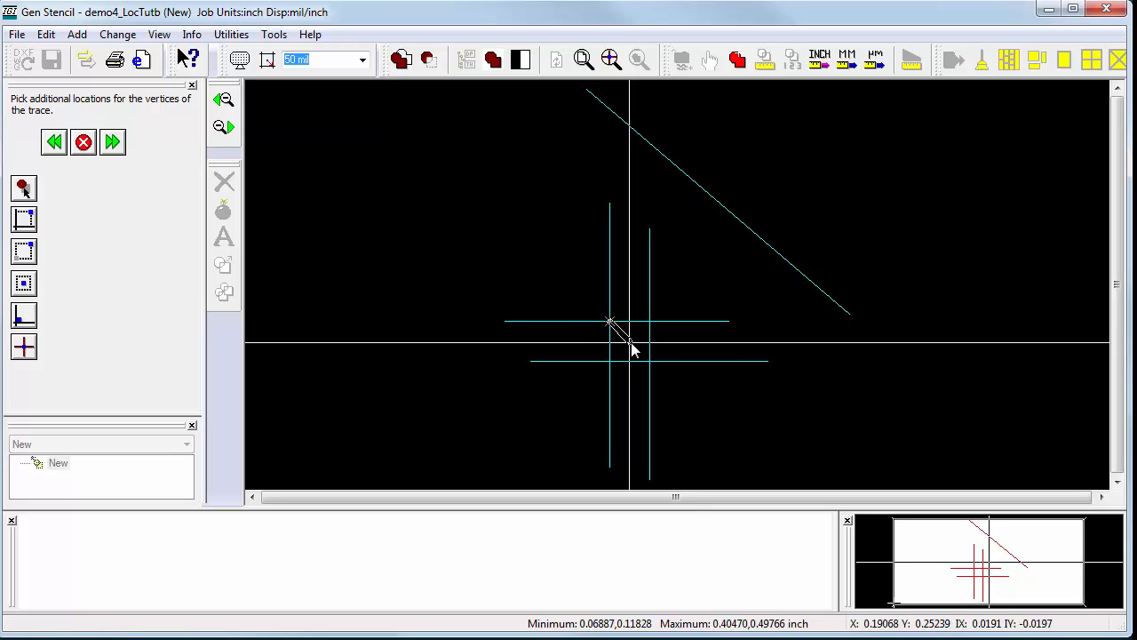
- End the trace at the intersection of the right vertical and lower horizontal construction lines
left_click(24, 346)
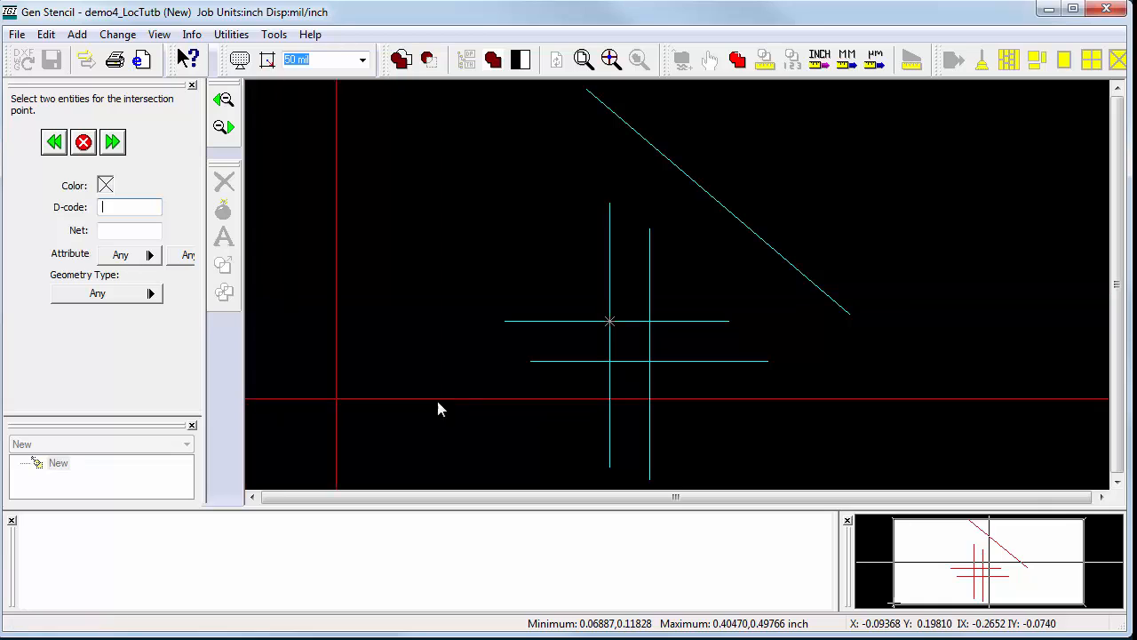
left_click(650, 385)
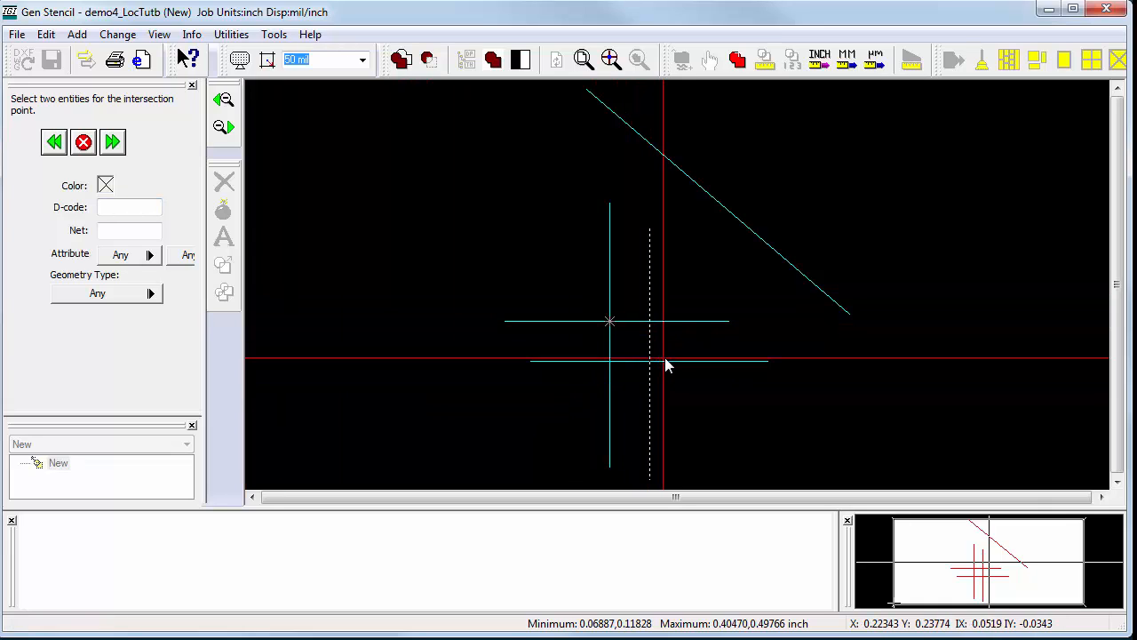
left_click(667, 361)
right_click(404, 306)
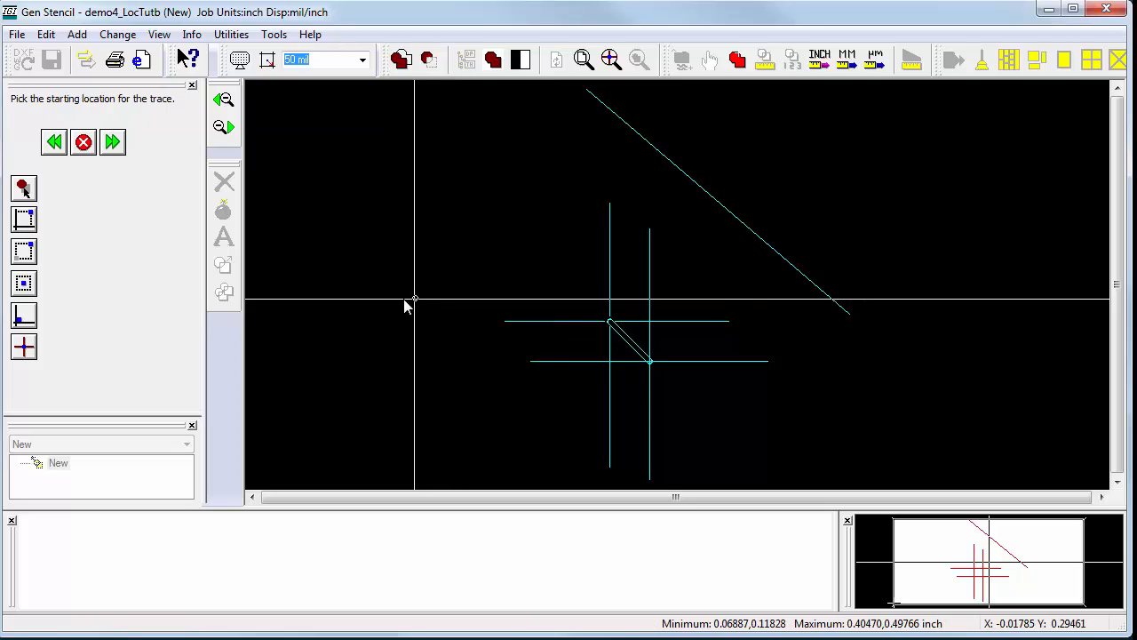
- Add a crossing diagonal trace from the lower-left to the upper-right line intersection, and end trace placement
left_click(19, 350)
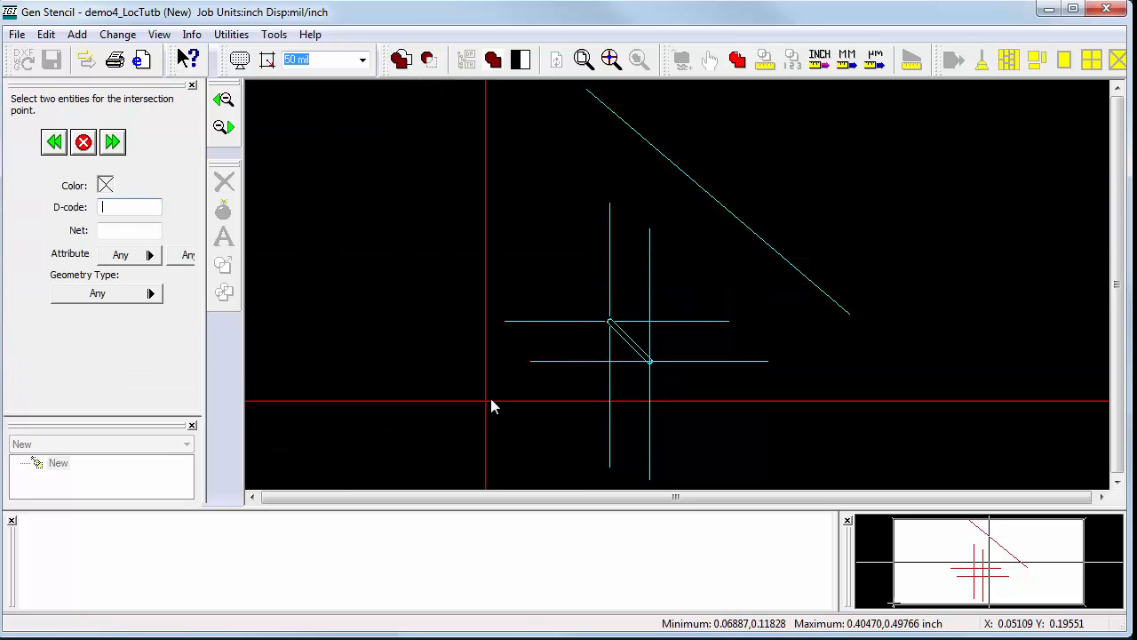
left_click(543, 361)
left_click(610, 413)
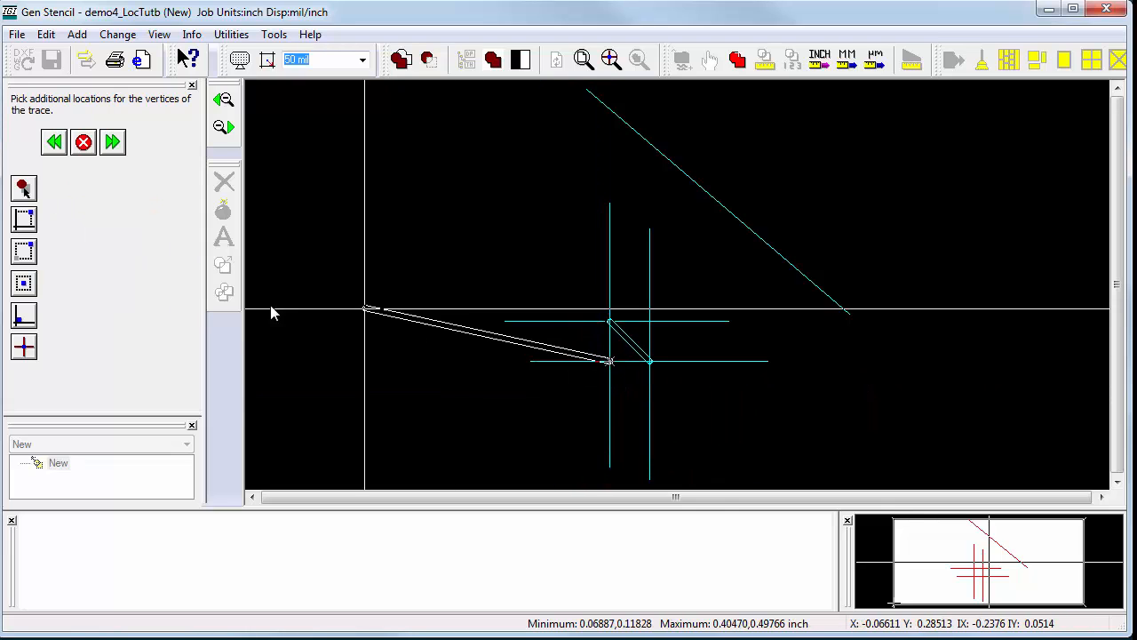
left_click(22, 349)
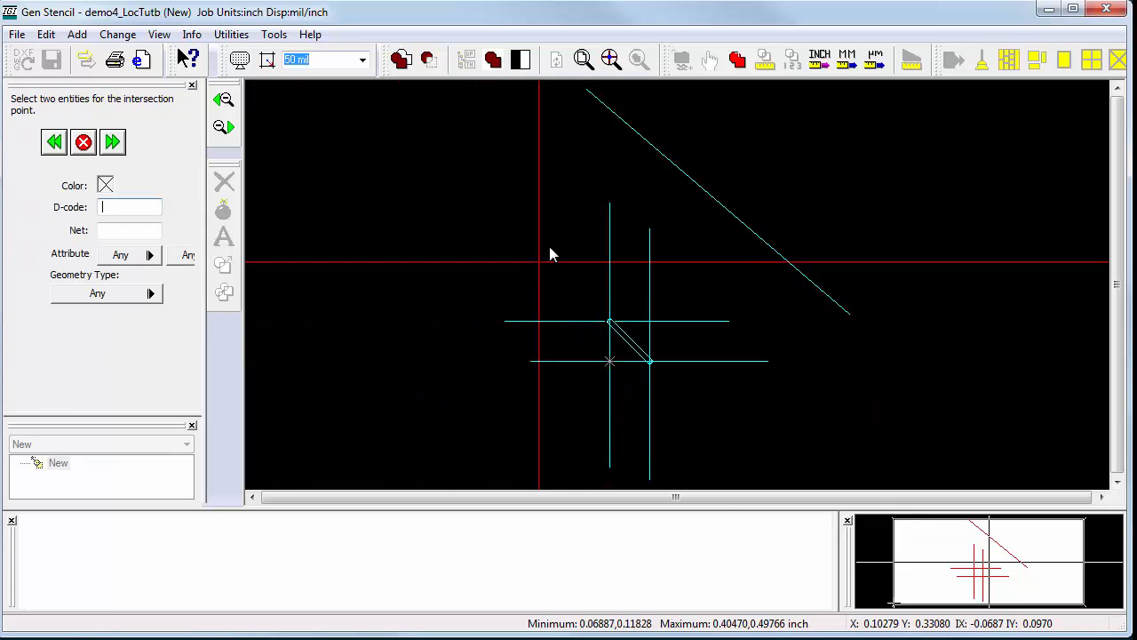
left_click(648, 240)
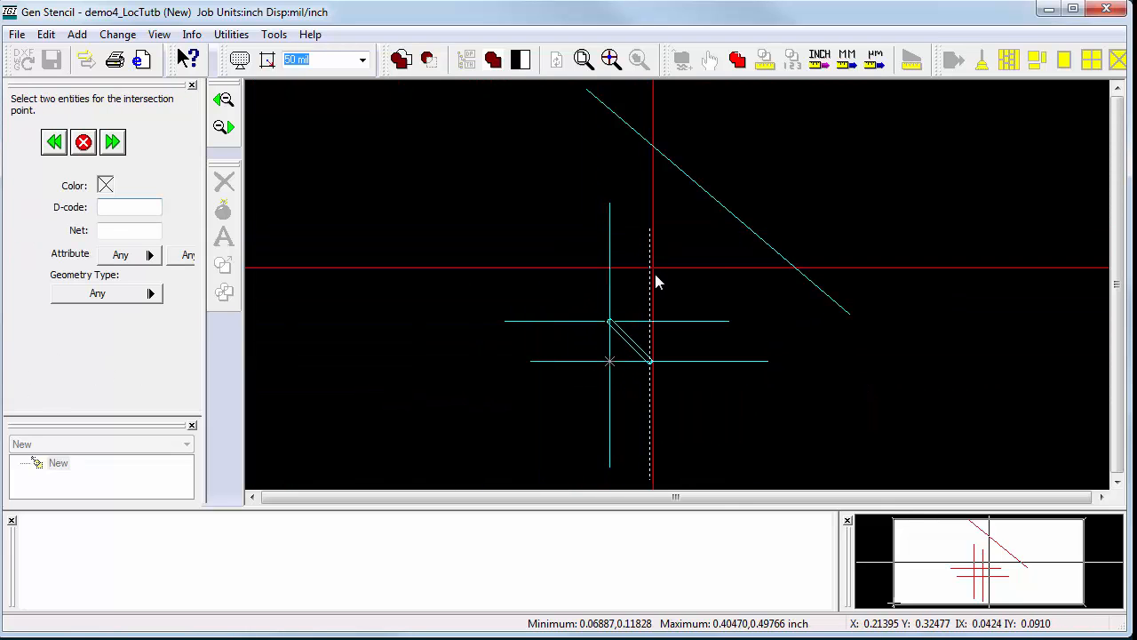
left_click(671, 324)
right_click(651, 318)
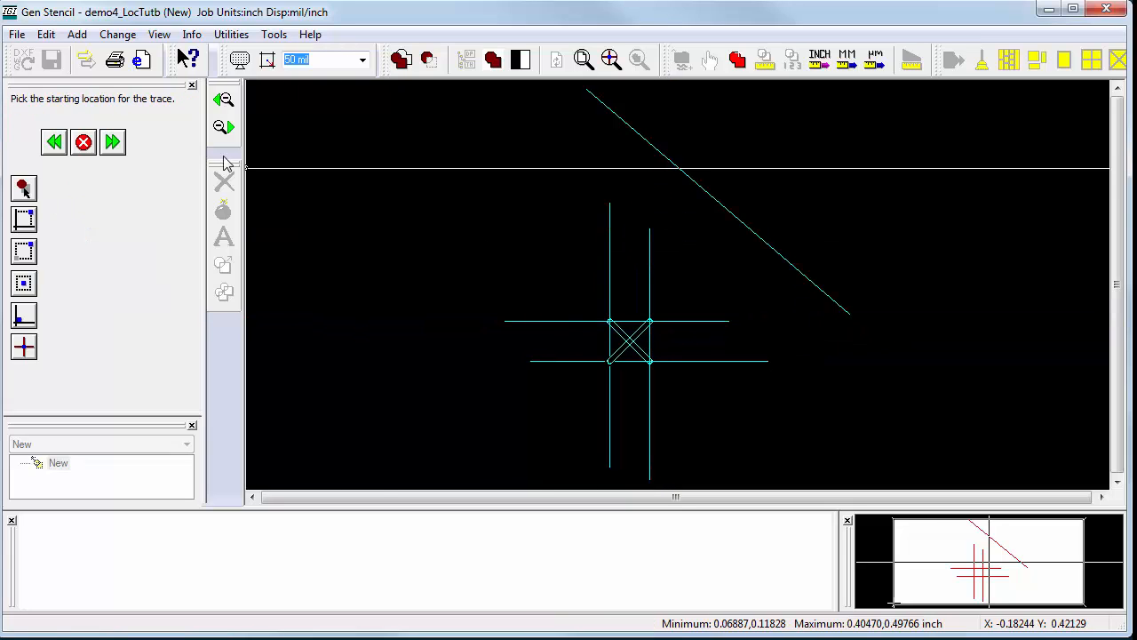
left_click(113, 142)
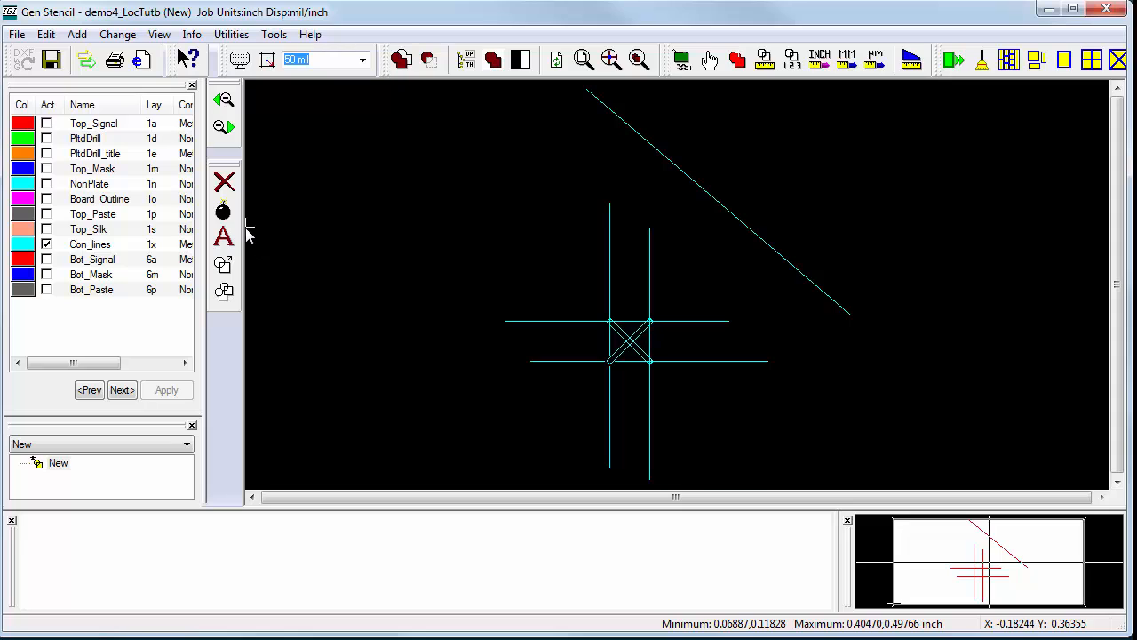
- Add a 30 mil octagon pad at angle 0 where the lower horizontal line and the slanted line would intersect
left_click(77, 35)
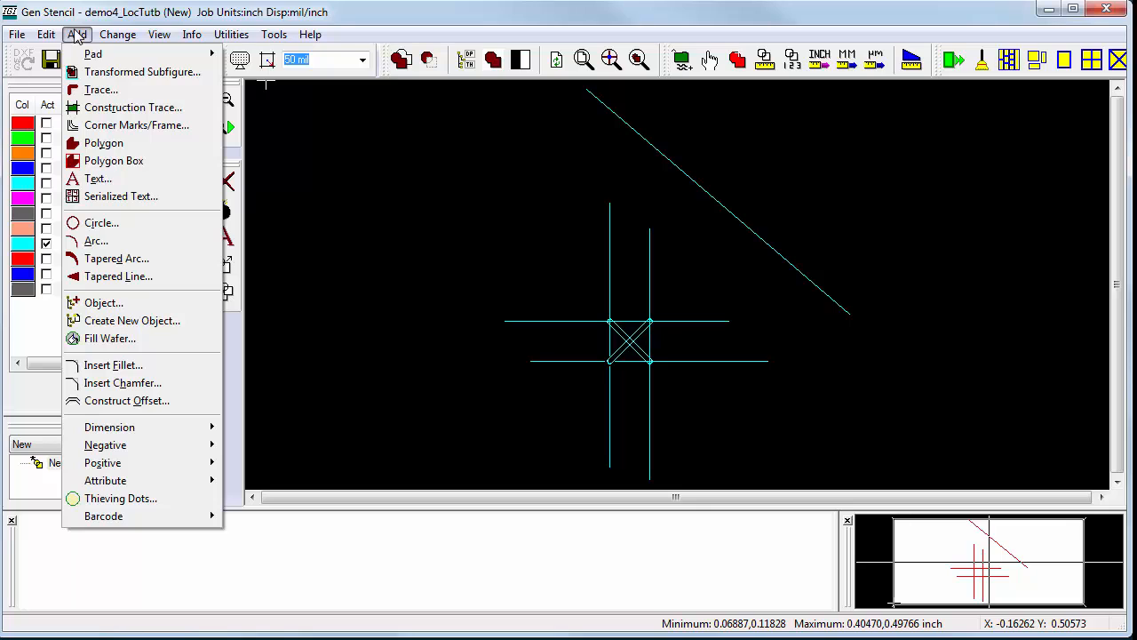
mouse_move(183, 56)
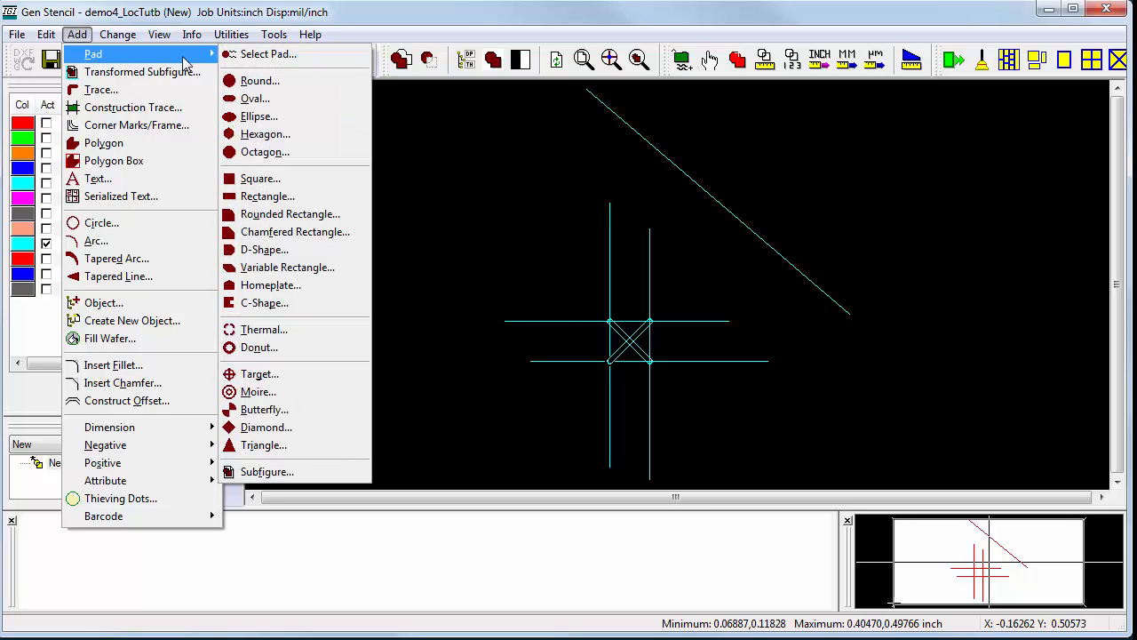
left_click(276, 154)
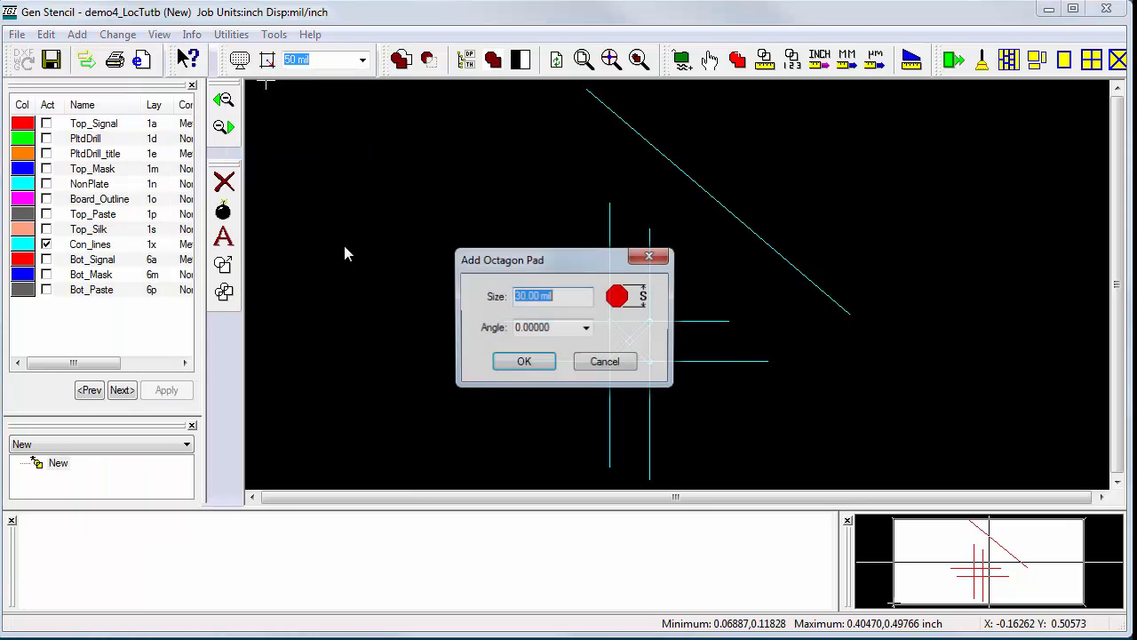
left_click(521, 365)
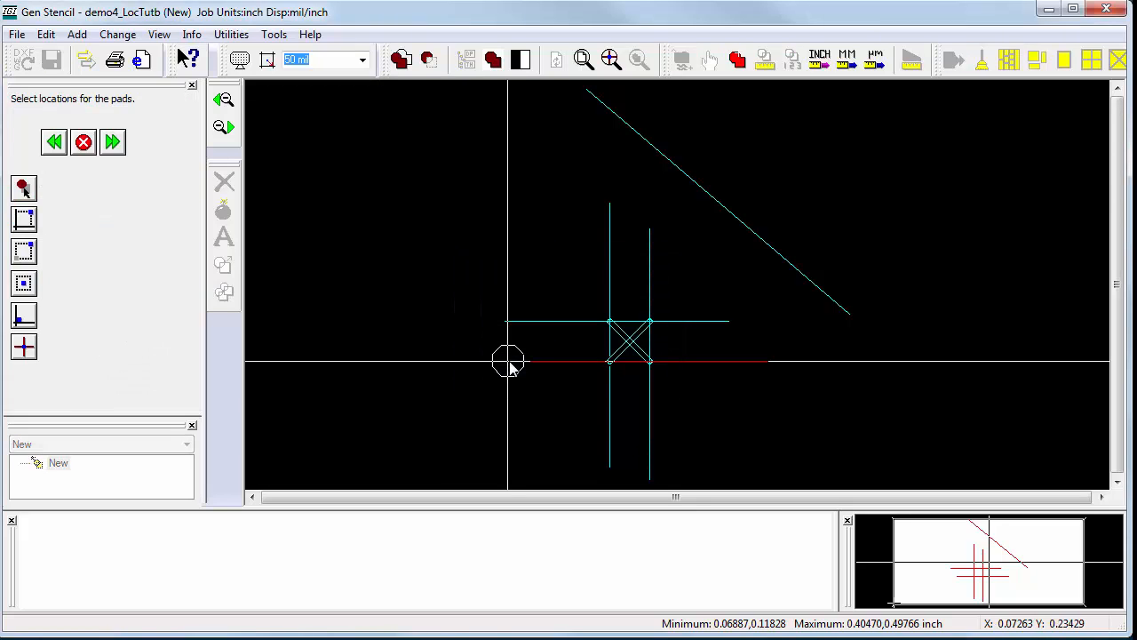
left_click(24, 346)
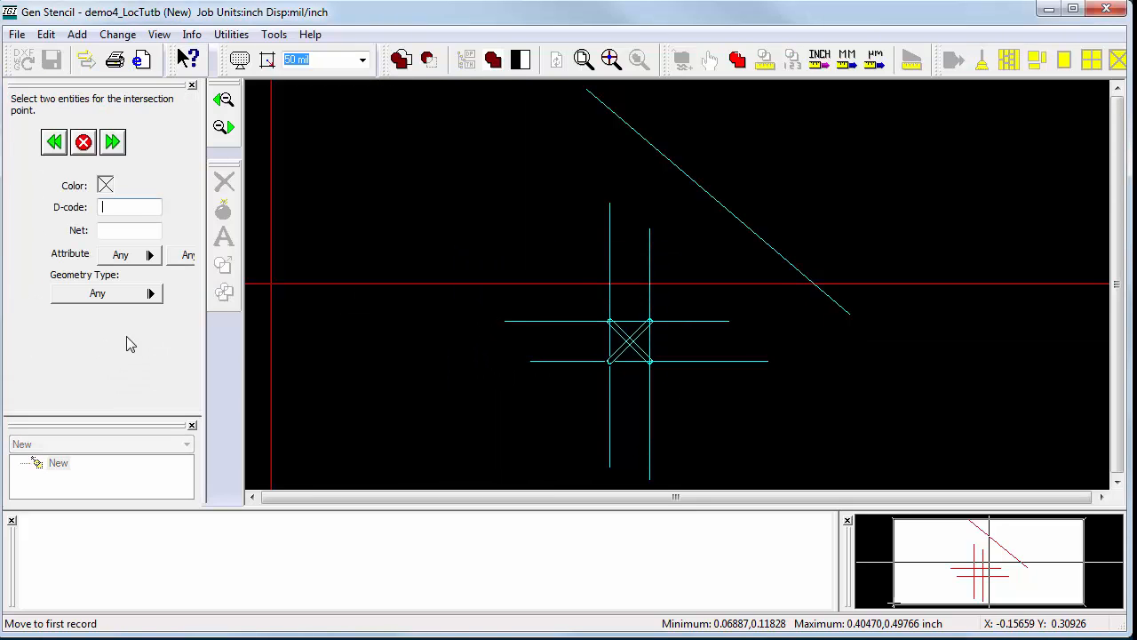
left_click(524, 359)
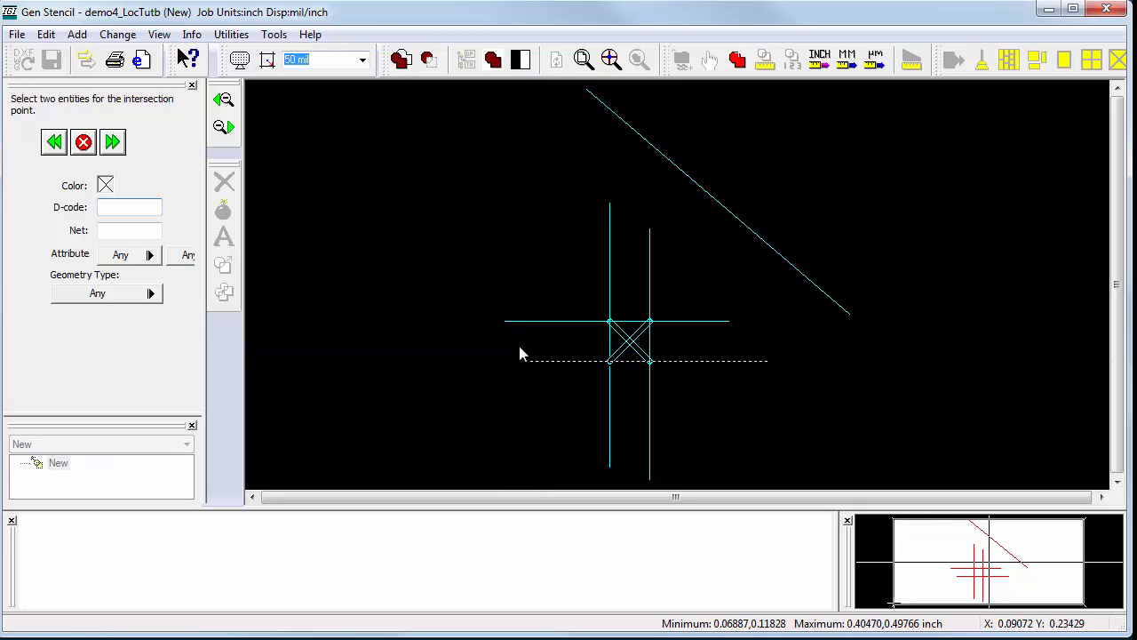
left_click(777, 257)
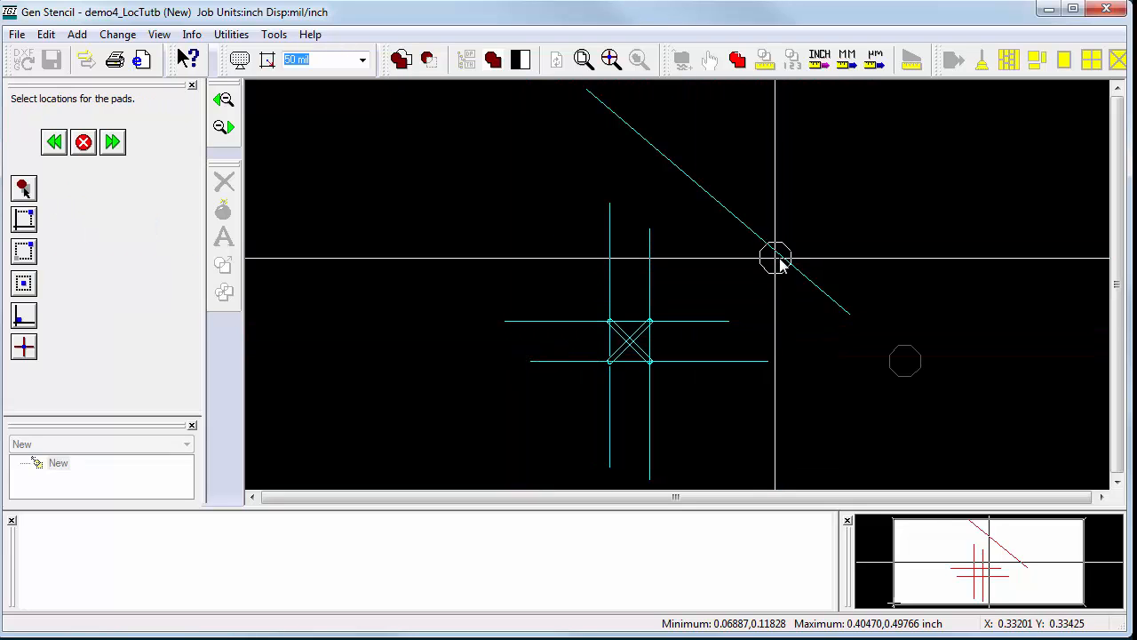
right_click(856, 235)
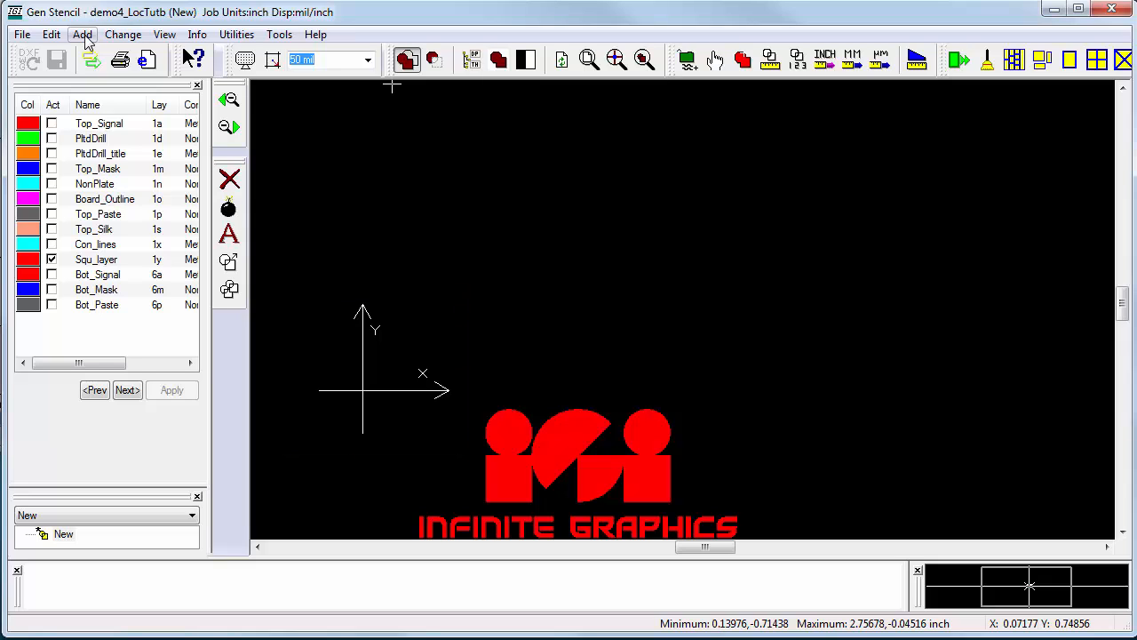
- Add a 40 mil square pad at angle 0, placed at the keyboard-entered XY location .25,.30
left_click(86, 40)
mouse_move(125, 54)
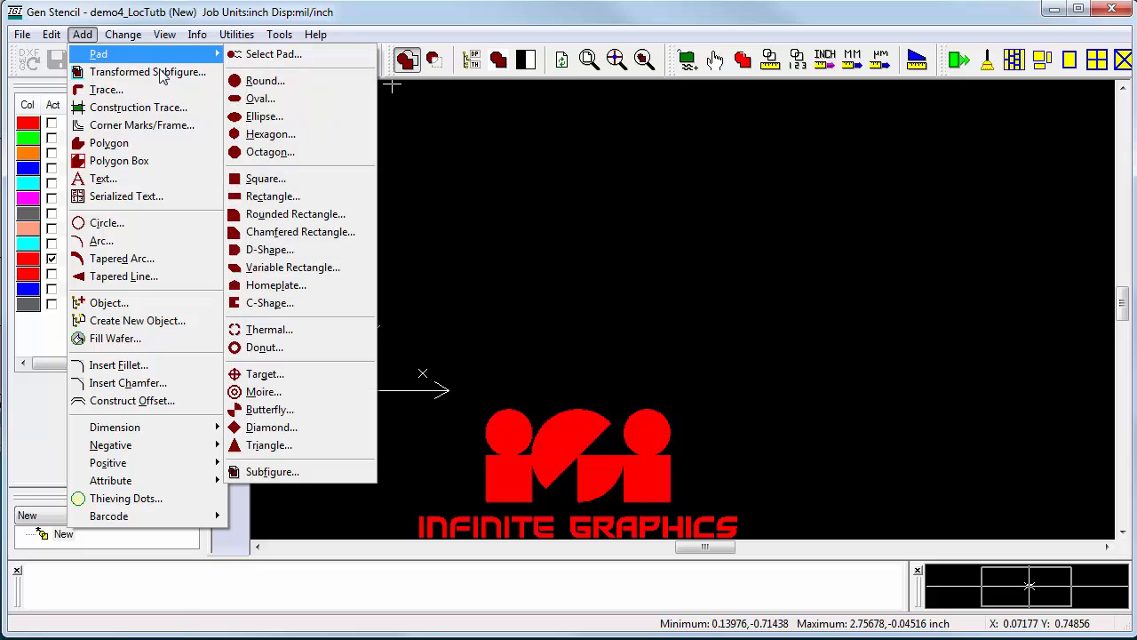
left_click(306, 178)
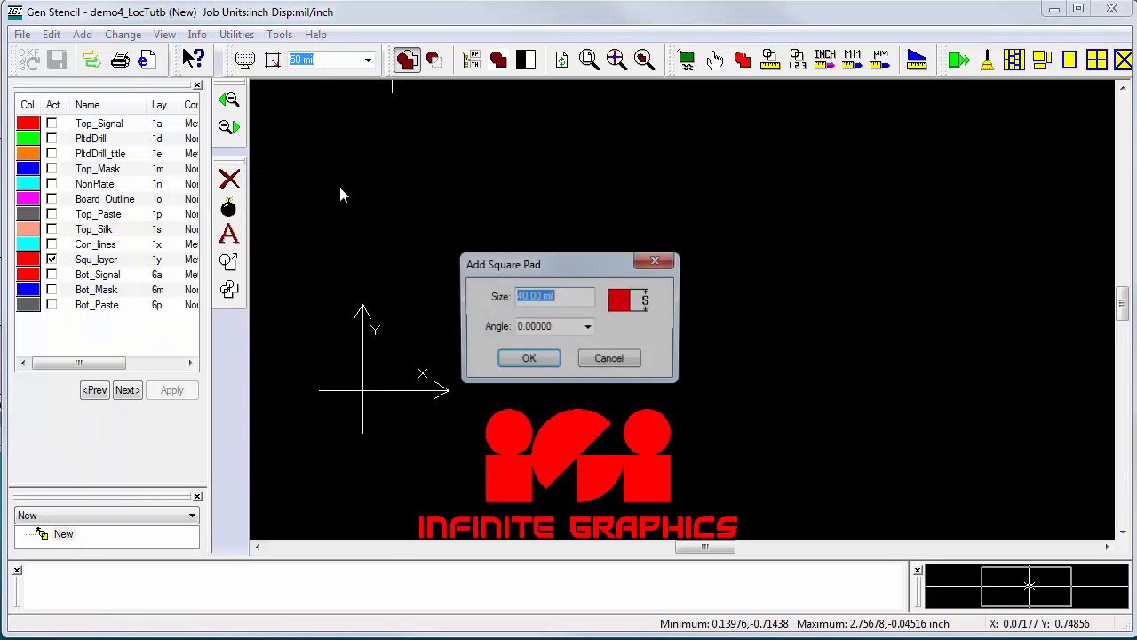
left_click(539, 364)
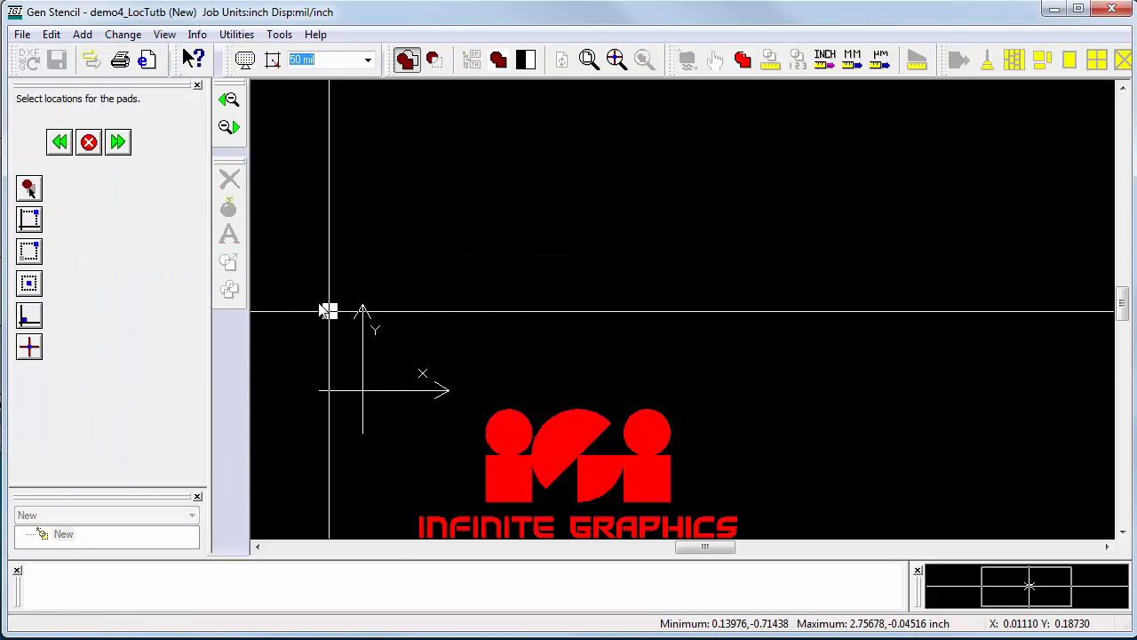
left_click(29, 219)
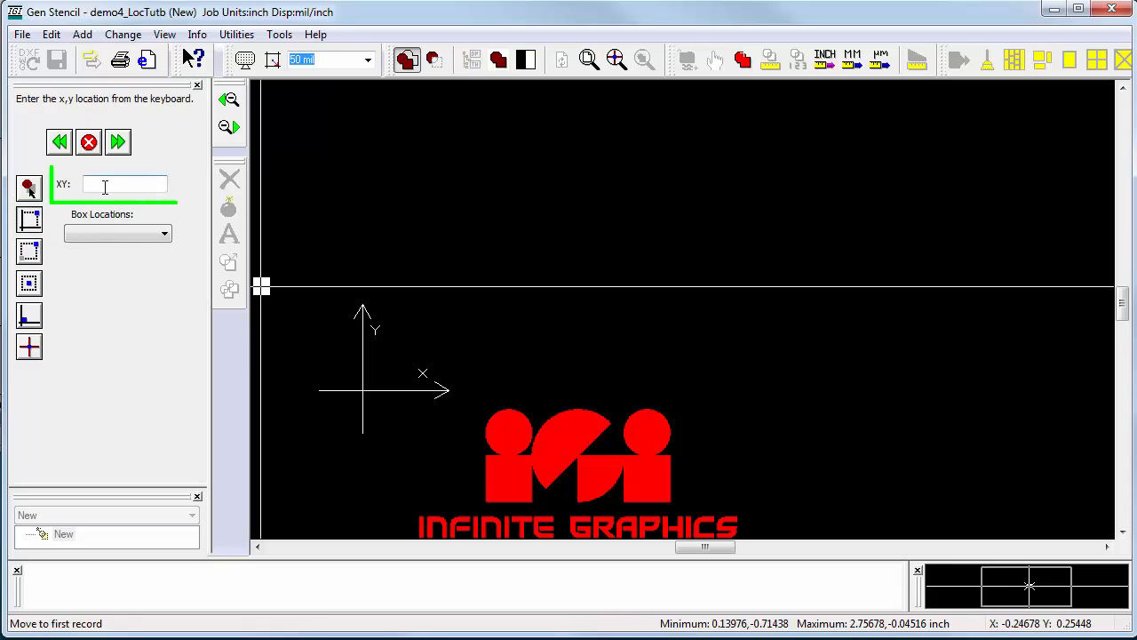
type(".25")
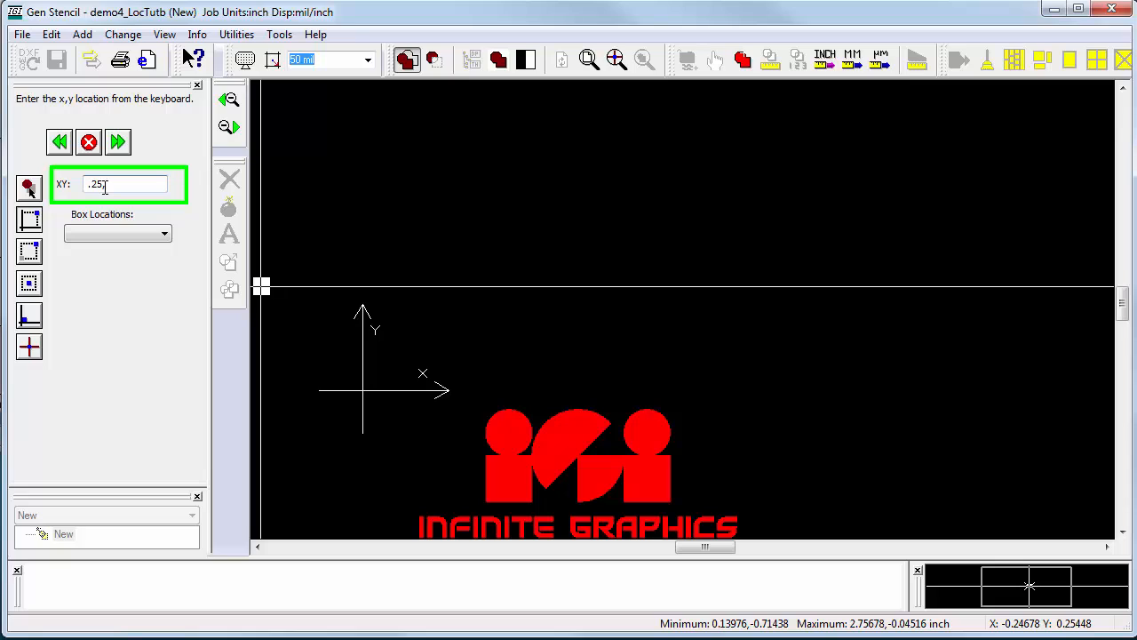
type(",30")
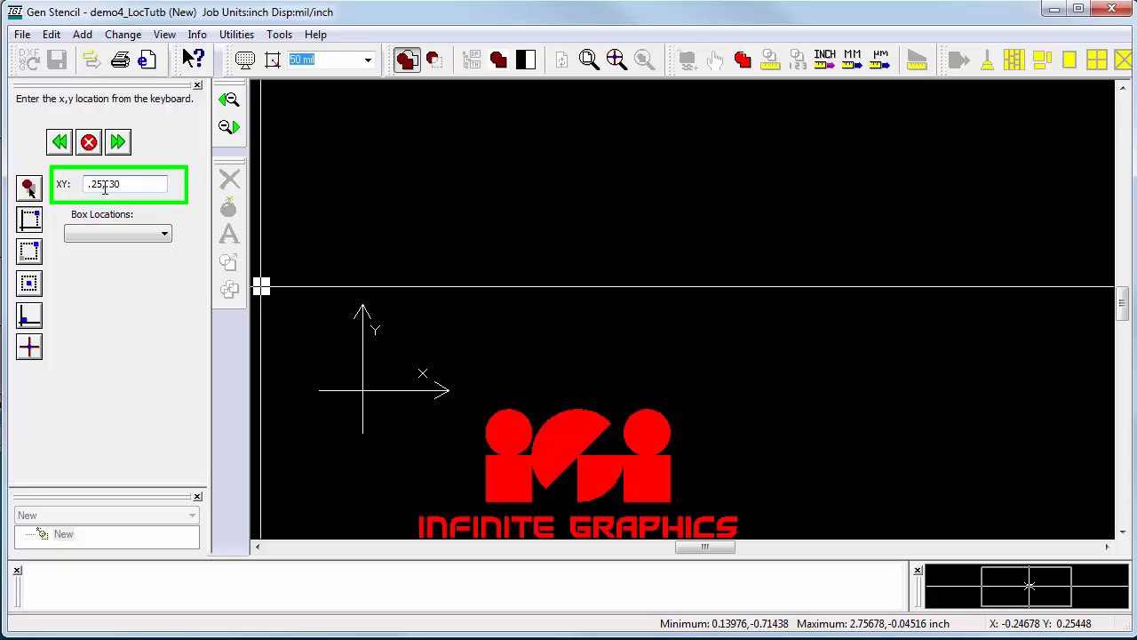
left_click(118, 144)
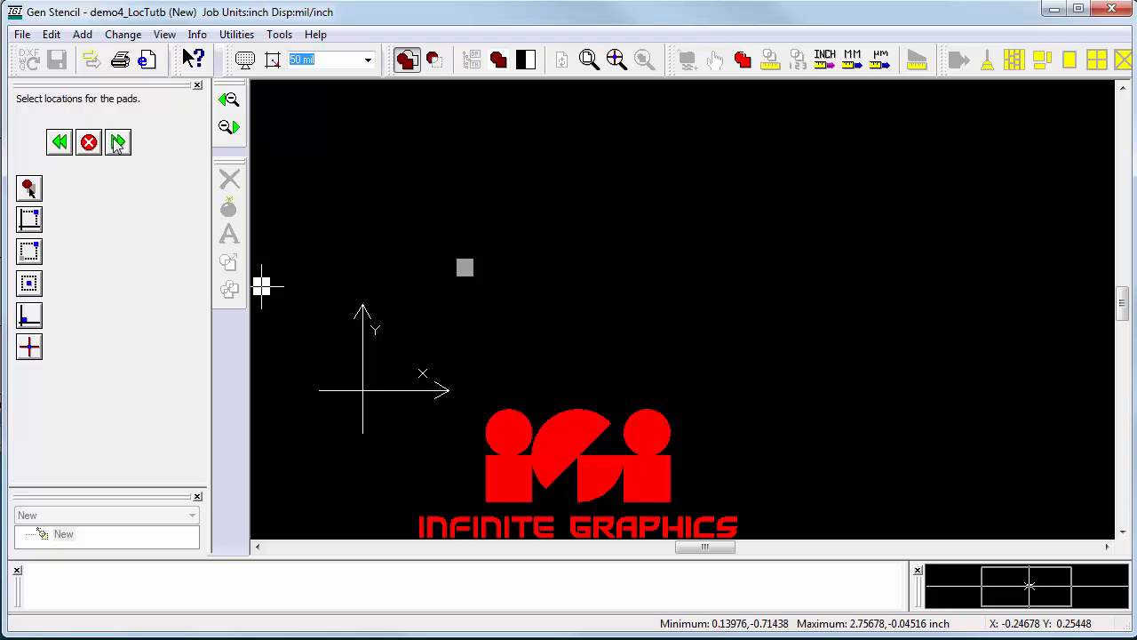
- Examine the box location points offered for THE BOX UNIT in keyboard-entered XY pad placement
left_click(32, 221)
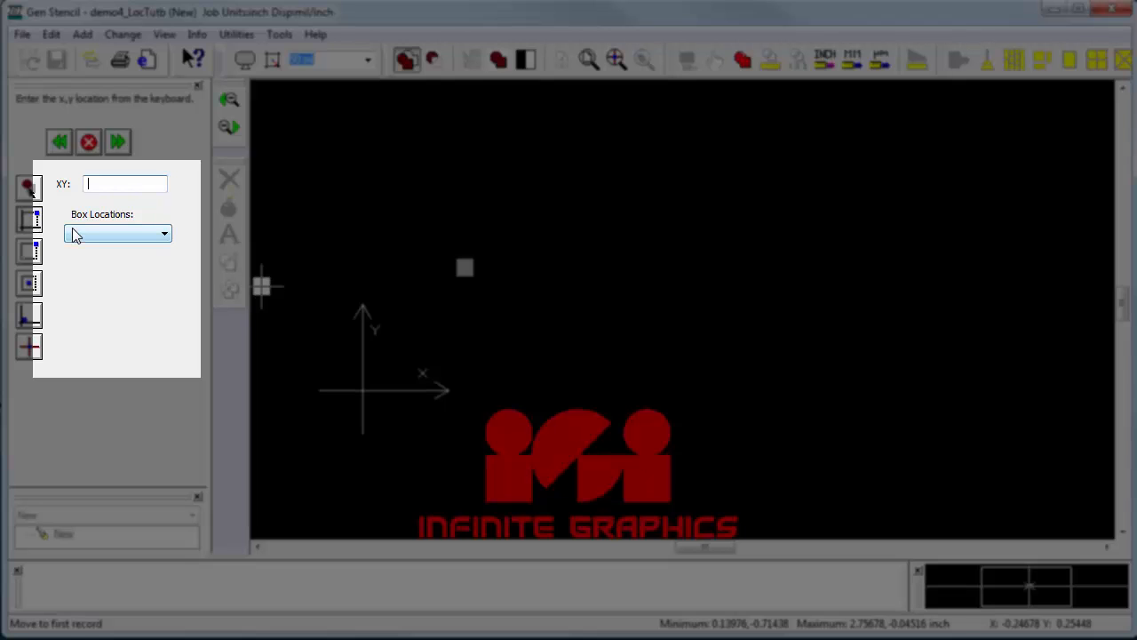
left_click(75, 234)
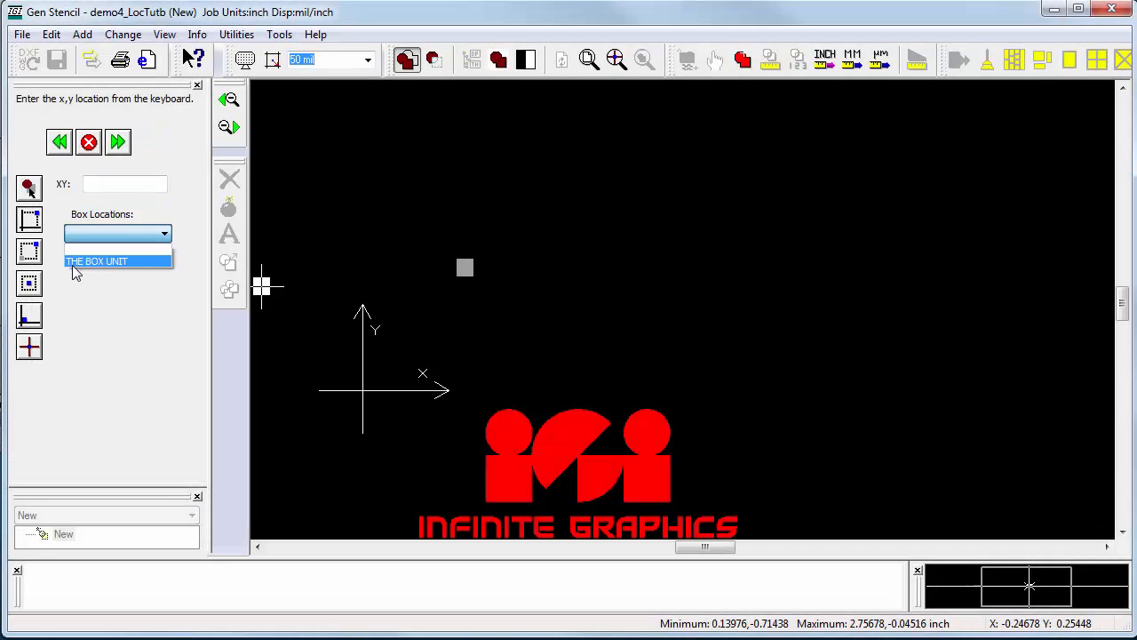
left_click(73, 263)
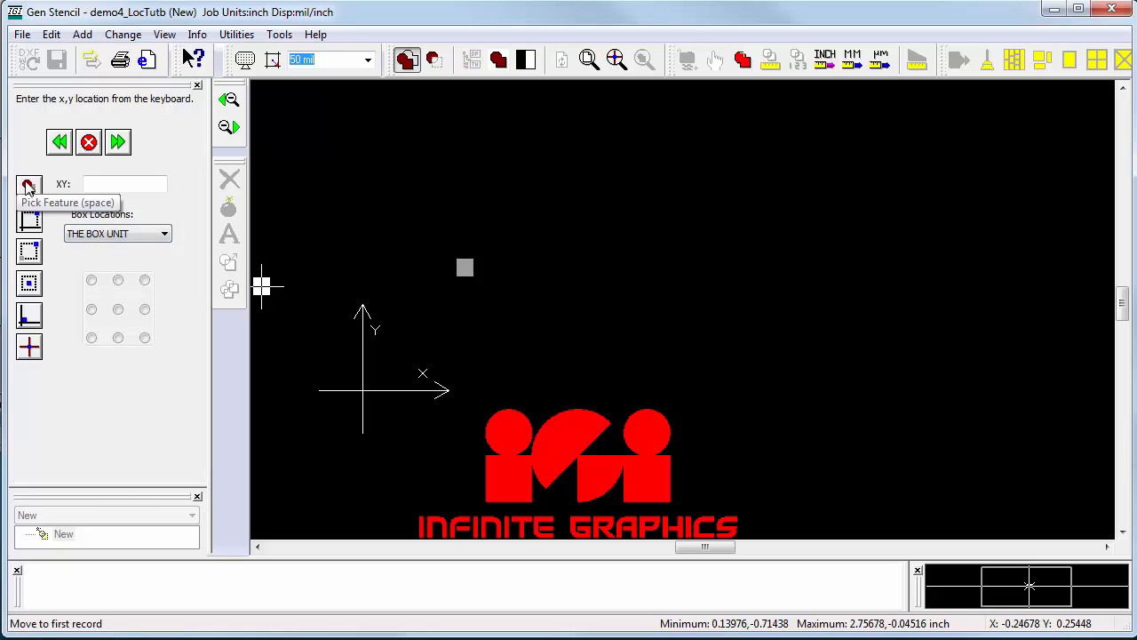
- Add a second square pad at the incremental keyboard location 50,50mil from the existing pad
left_click(35, 256)
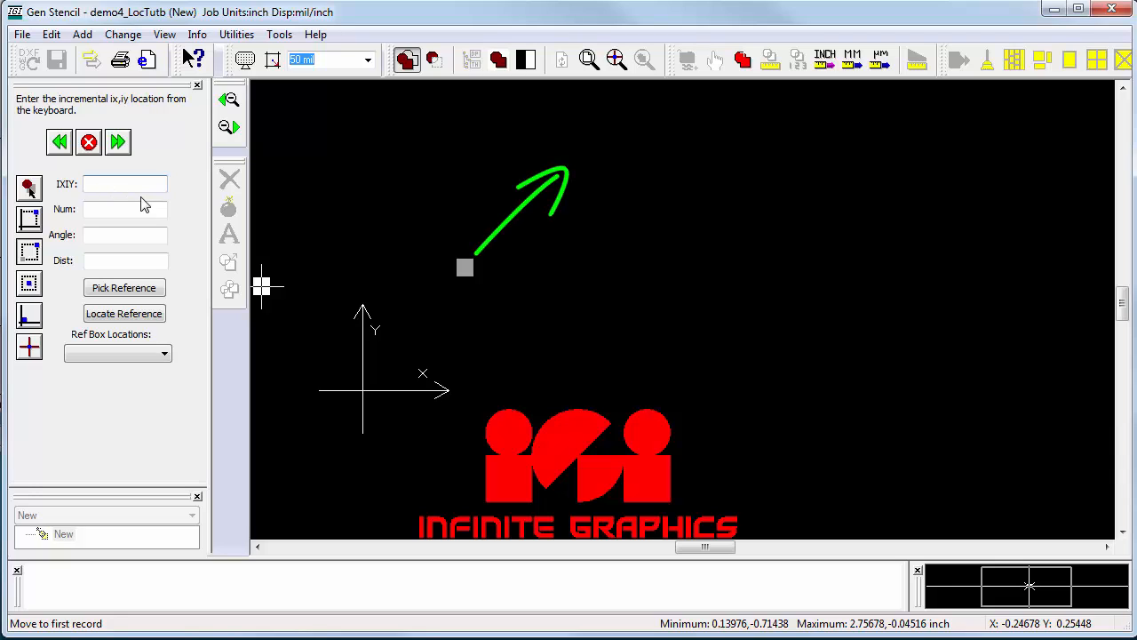
type("50")
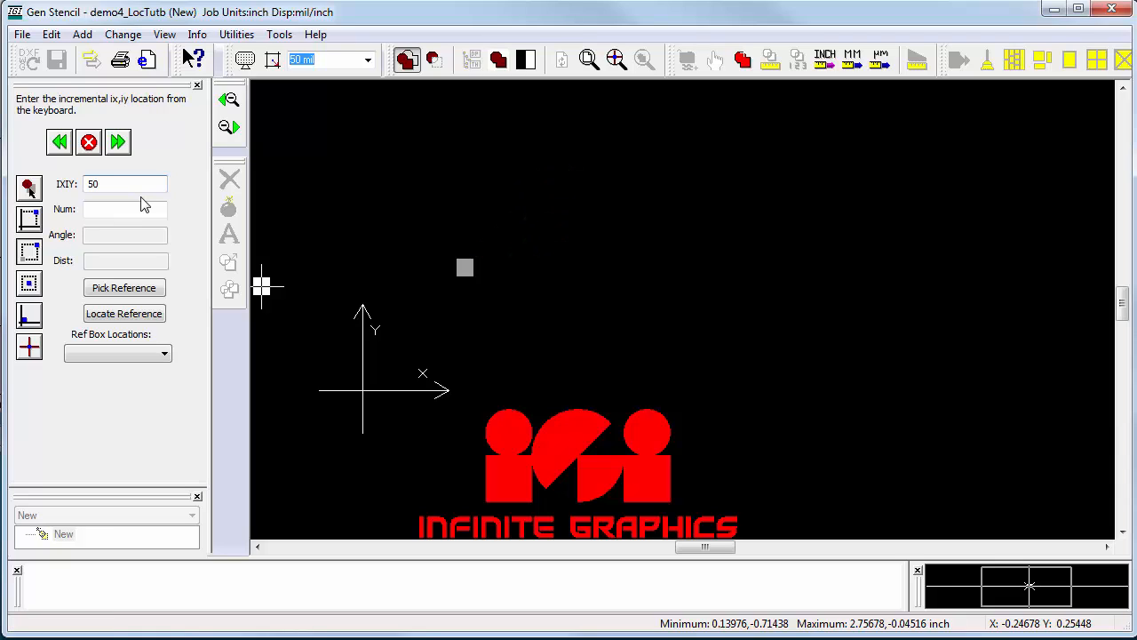
type(",50mil")
left_click(118, 142)
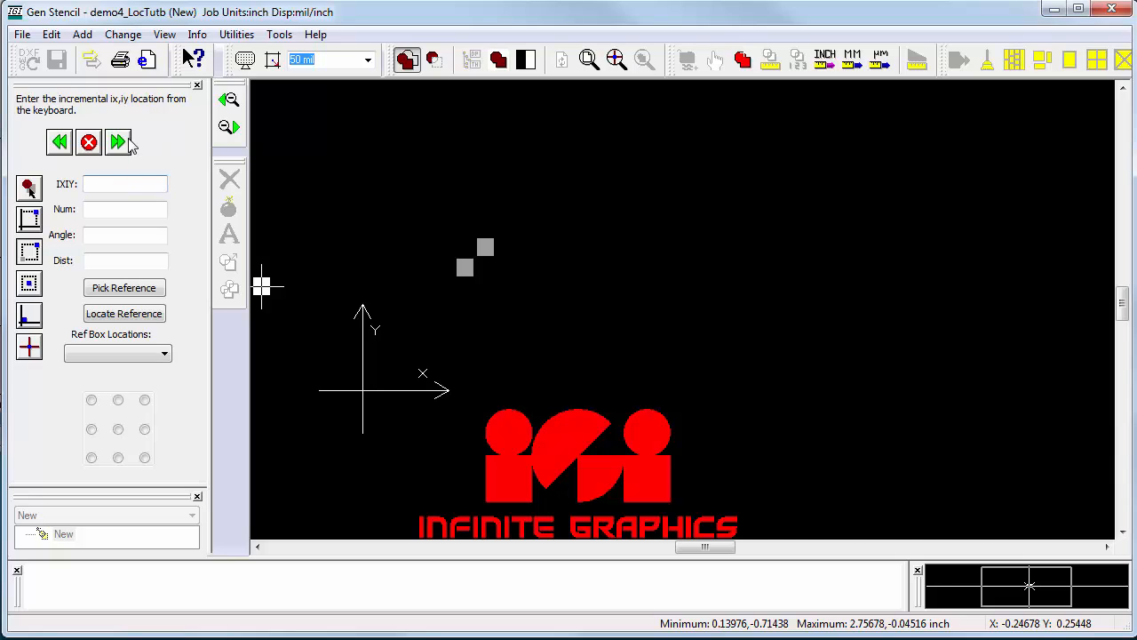
- Add a third square pad at the incremental location 80,40mil from the second pad
type("80,")
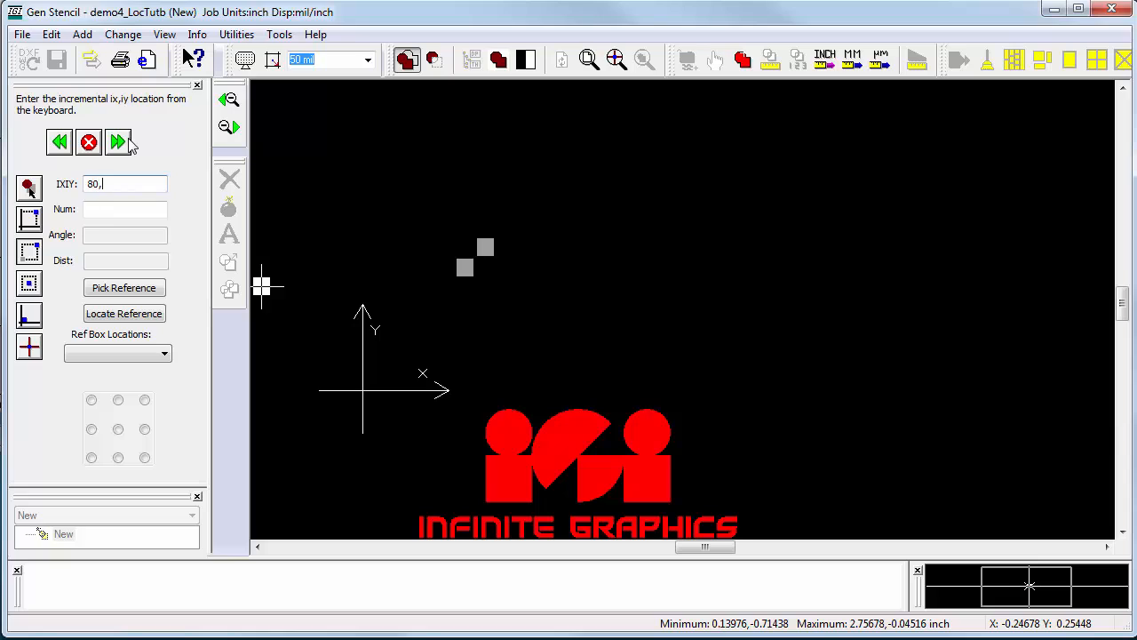
type("40mil")
left_click(128, 142)
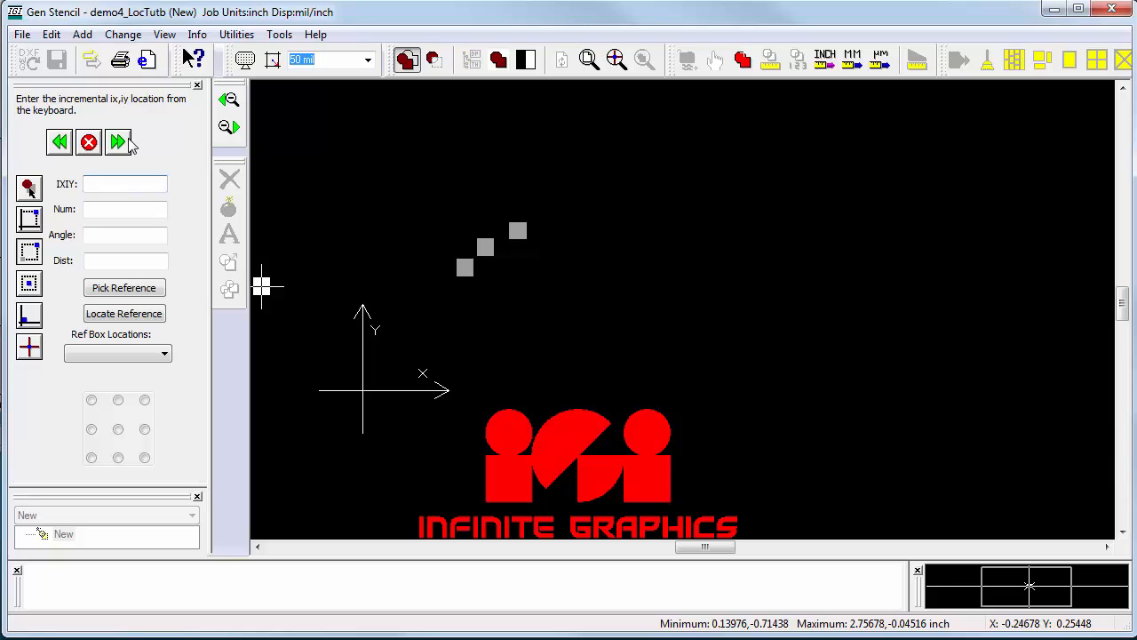
- Add a fourth square pad at the incremental location -30,-80mil from the third pad, and end incremental location entry
type("-")
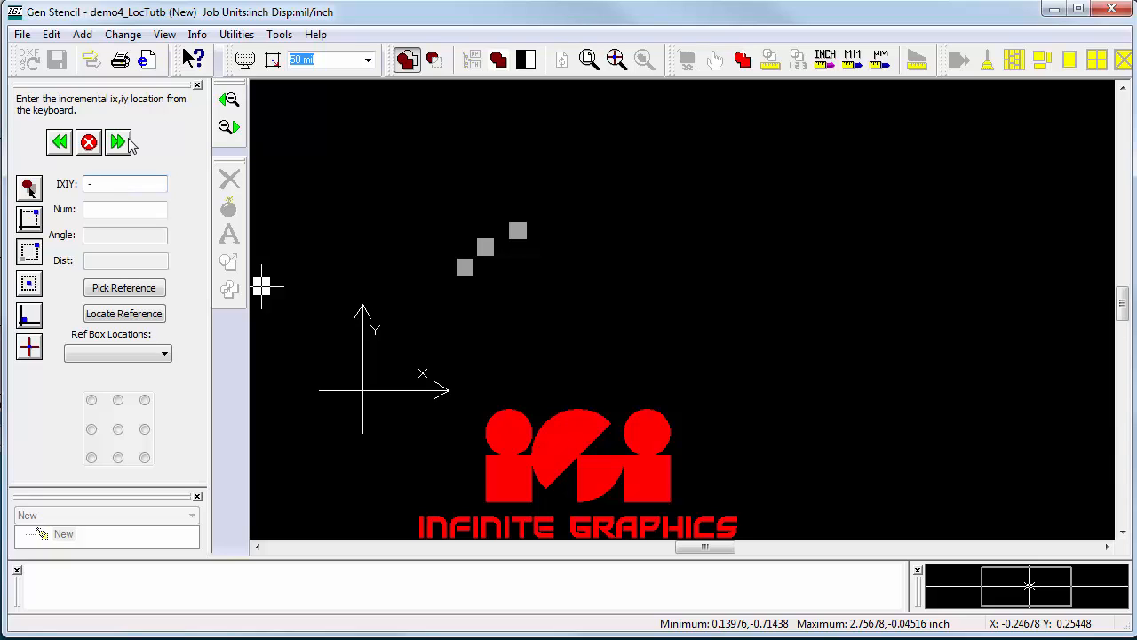
type("30,-80mil")
key("Return")
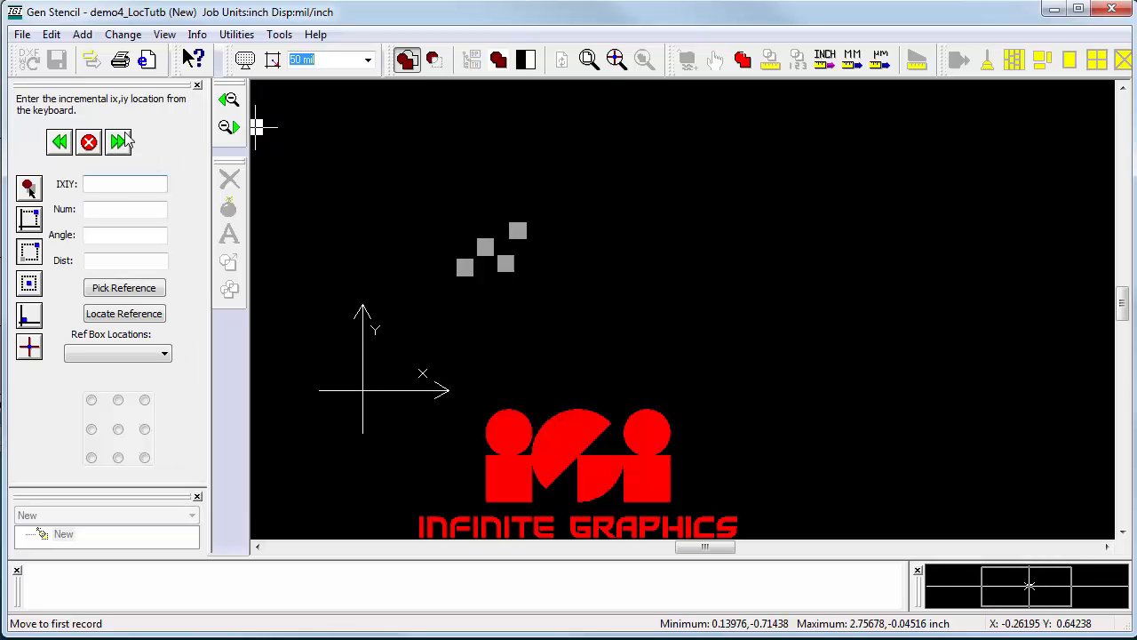
left_click(125, 142)
left_click(113, 146)
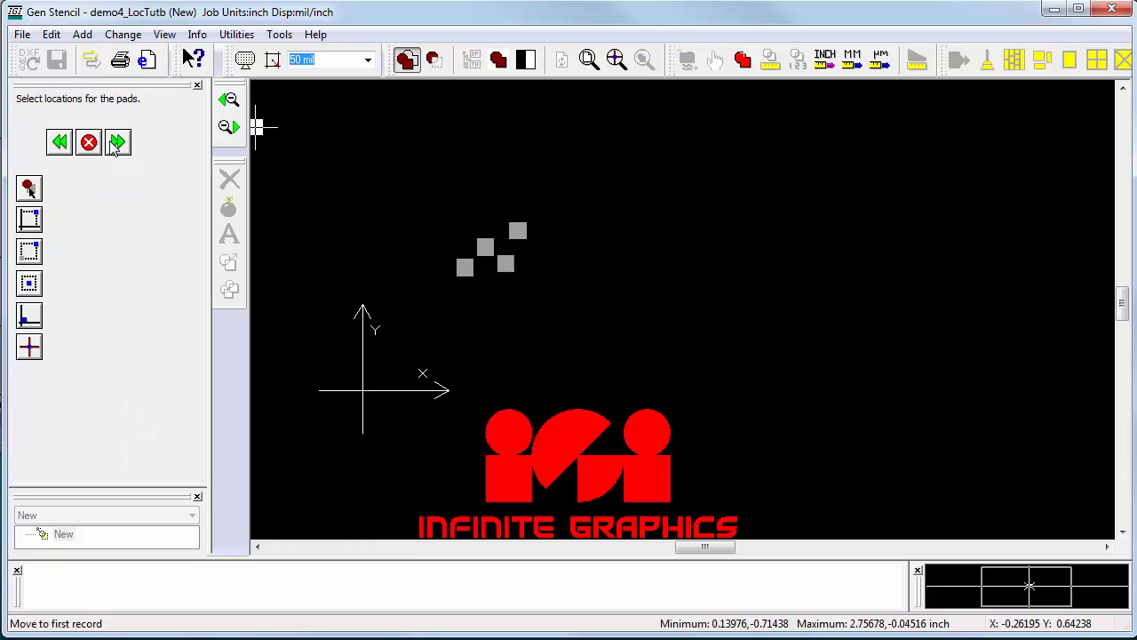